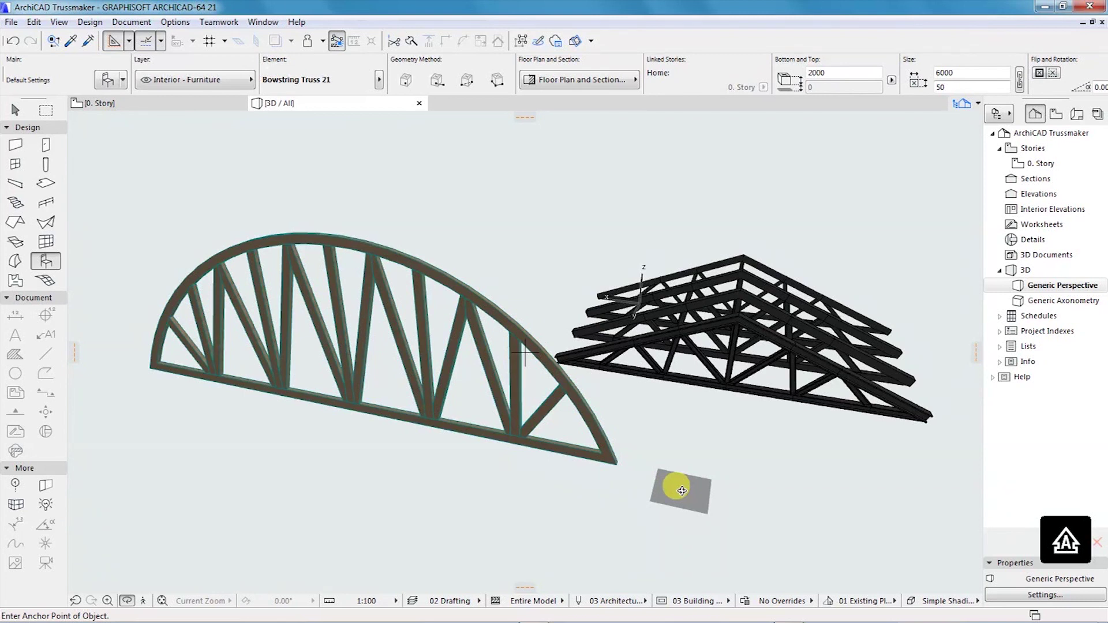
# Step: Examine the bowstring truss and the row of pitched trusses from several angles in the 3D view
pyautogui.click(681, 490)
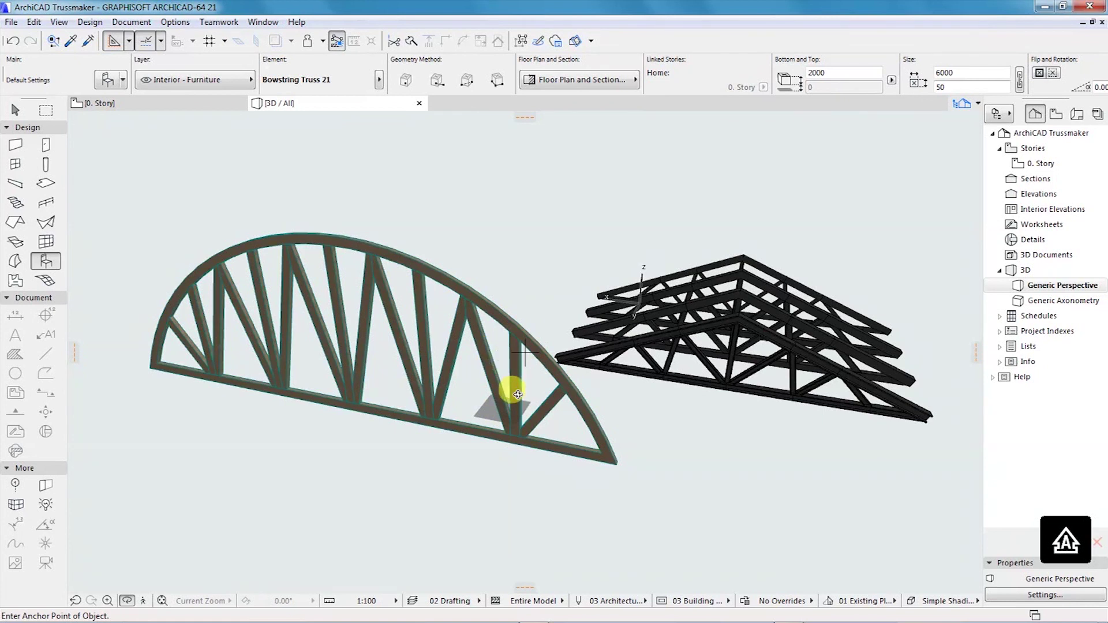
pyautogui.scroll(-2, 497, 383)
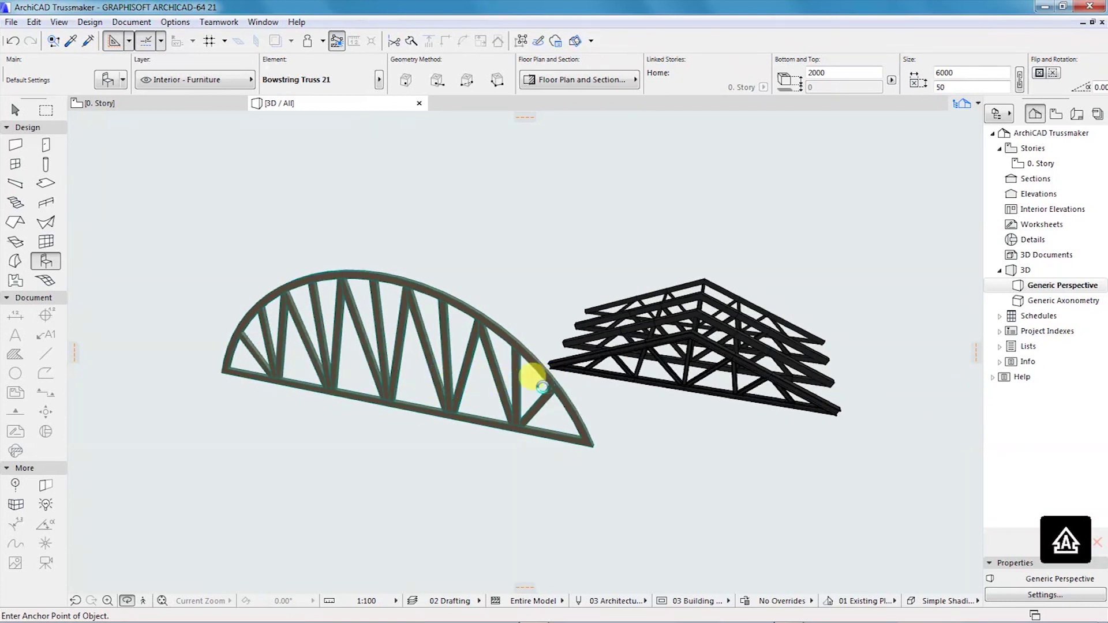
pyautogui.scroll(2, 717, 359)
pyautogui.keyDown('shift'); pyautogui.moveTo(717, 359); pyautogui.dragTo(819, 449, button='middle'); pyautogui.keyUp('shift')
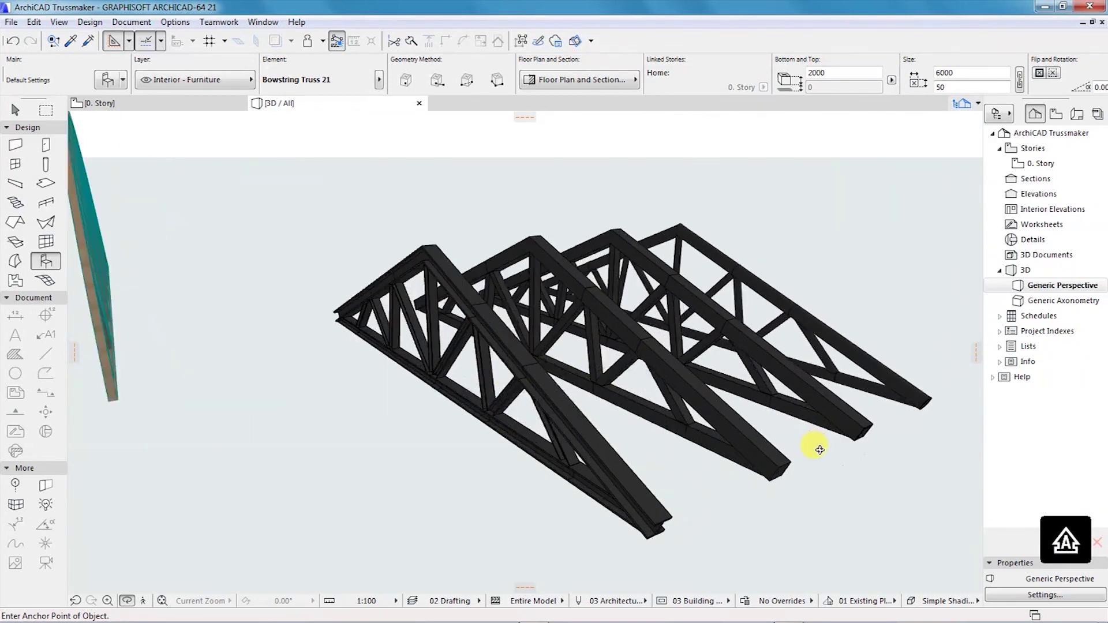
pyautogui.middleClick(820, 450)
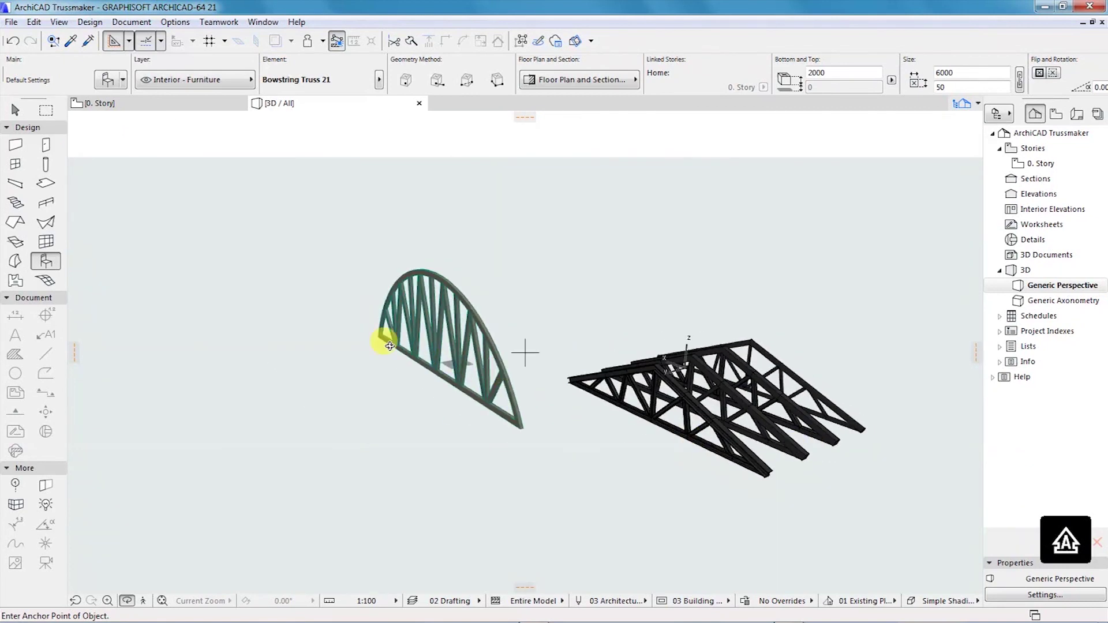
pyautogui.keyDown('shift'); pyautogui.moveTo(427, 317); pyautogui.dragTo(539, 375, button='middle'); pyautogui.keyUp('shift')
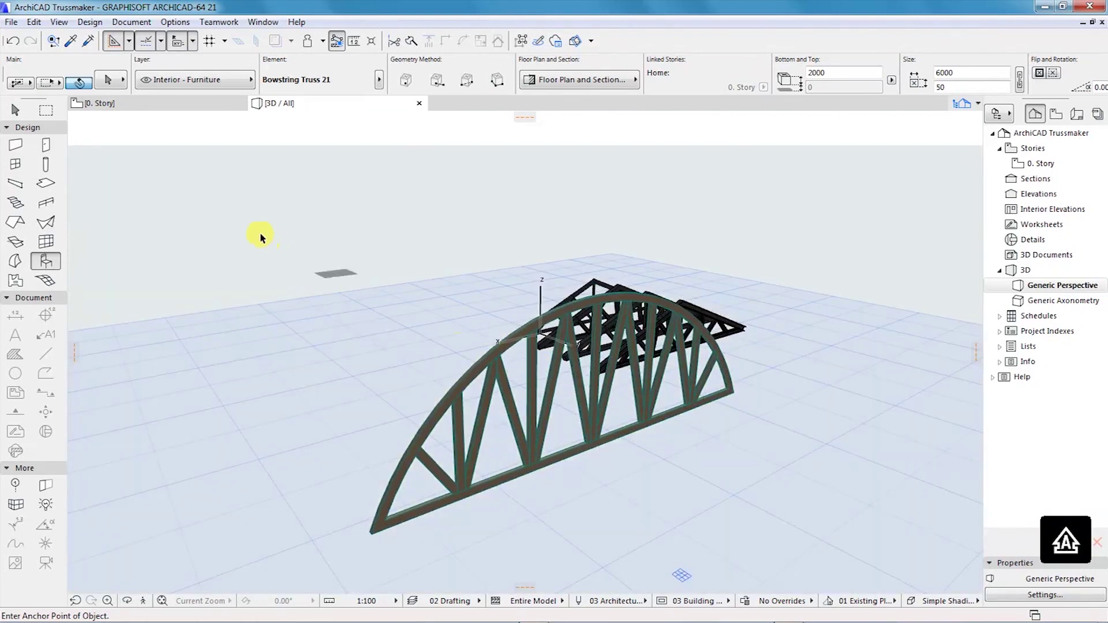
# Step: Select the bowstring truss and all the pitched trusses in the 3D view and delete them
pyautogui.keyDown('shift'); pyautogui.click(258, 206); pyautogui.keyUp('shift')
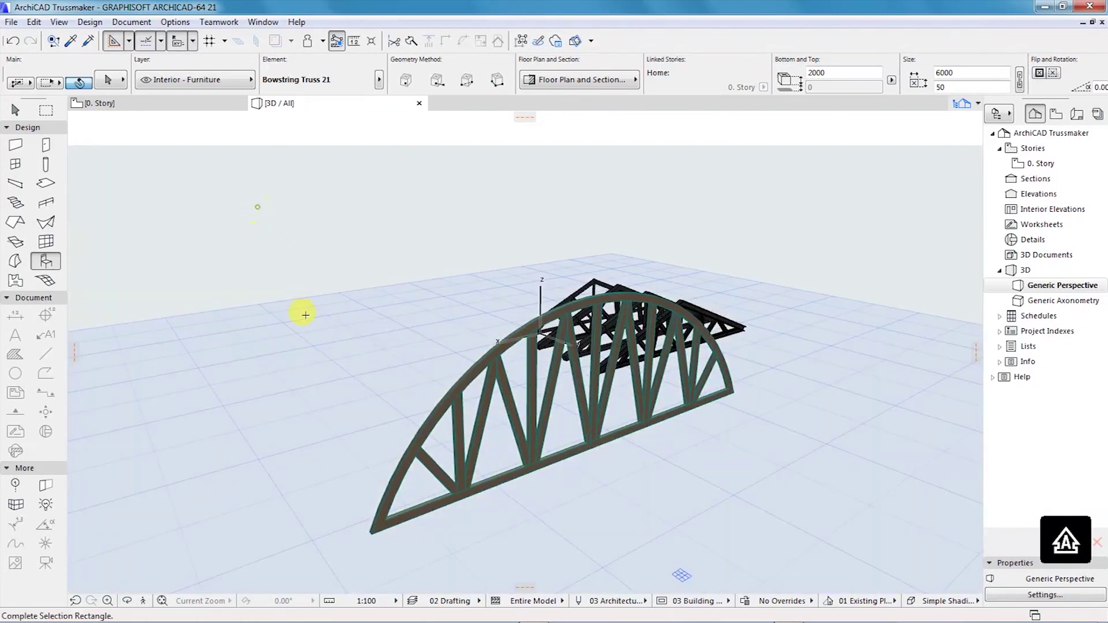
pyautogui.click(805, 538)
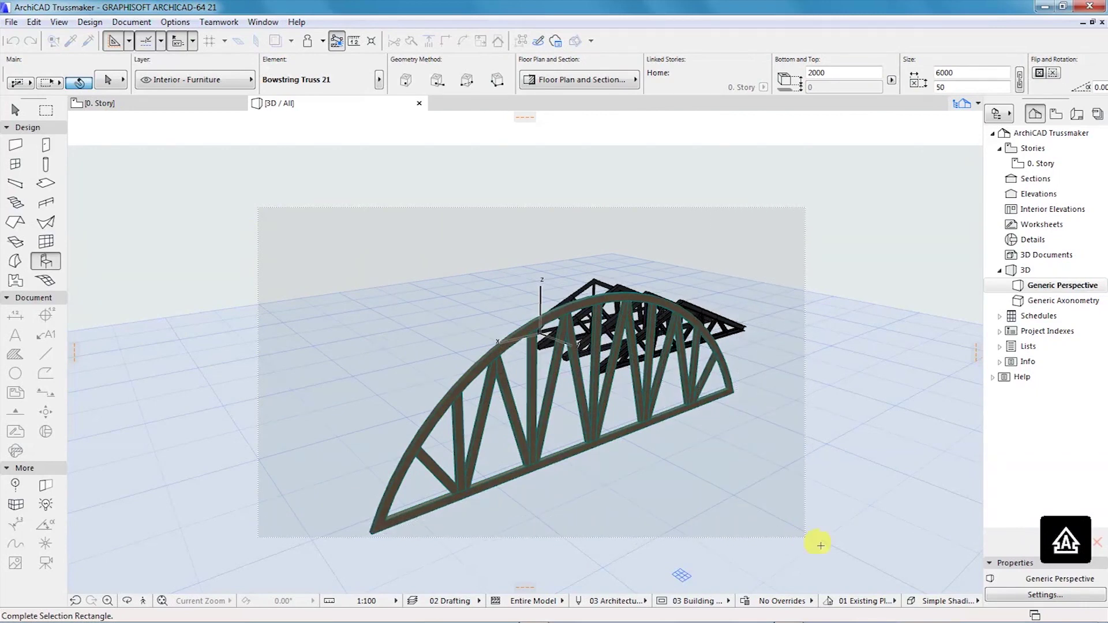
pyautogui.click(840, 548)
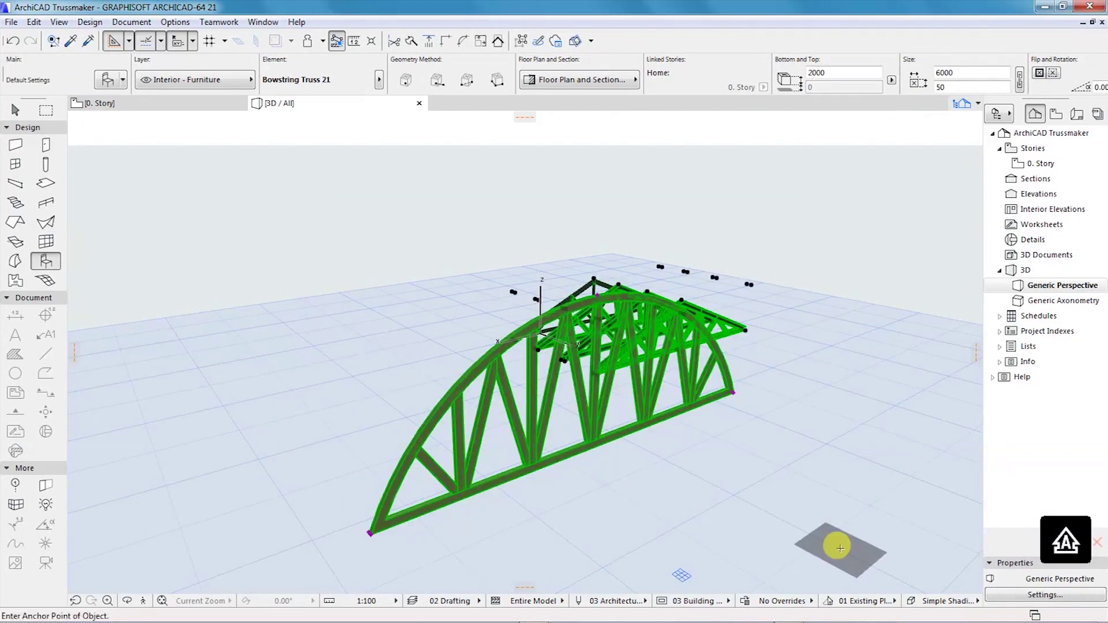
pyautogui.press('Delete')
# Step: Delete the remaining 2D truss line drawing and its dimensions from the 0. Story floor plan
pyautogui.click(160, 107)
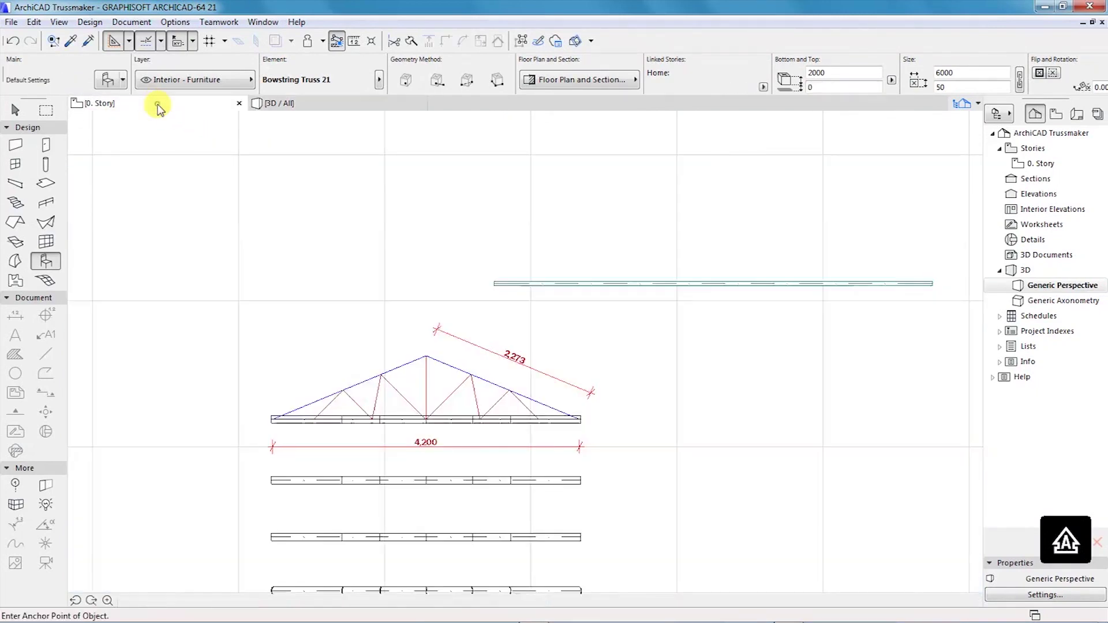
pyautogui.scroll(-2, 427, 300)
pyautogui.click(282, 265)
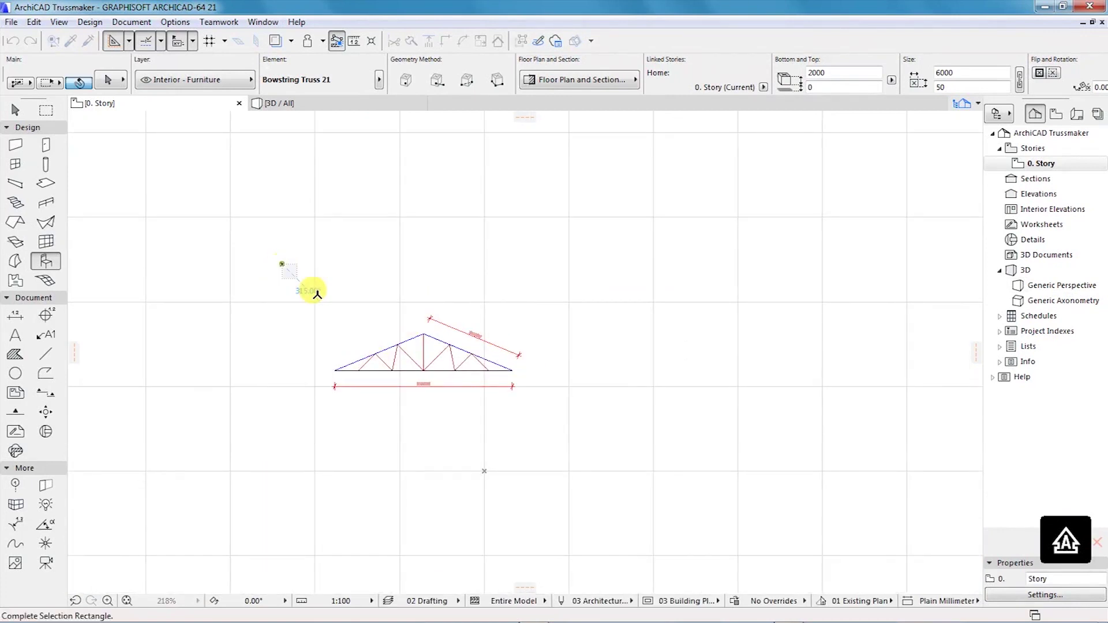
pyautogui.click(610, 433)
pyautogui.press('Delete')
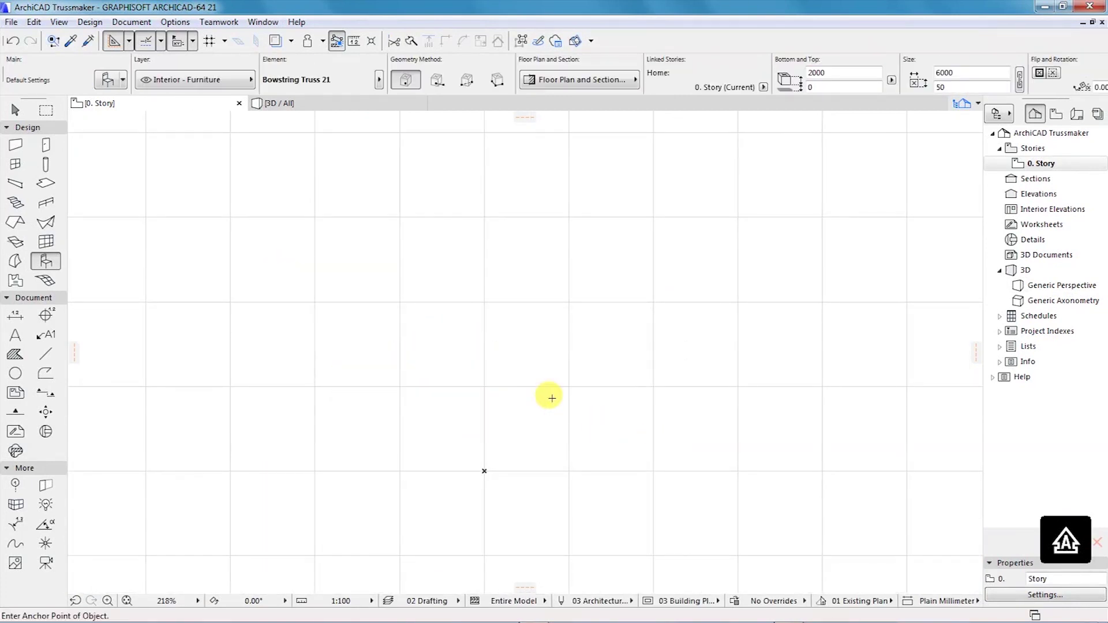
pyautogui.scroll(2, 579, 383)
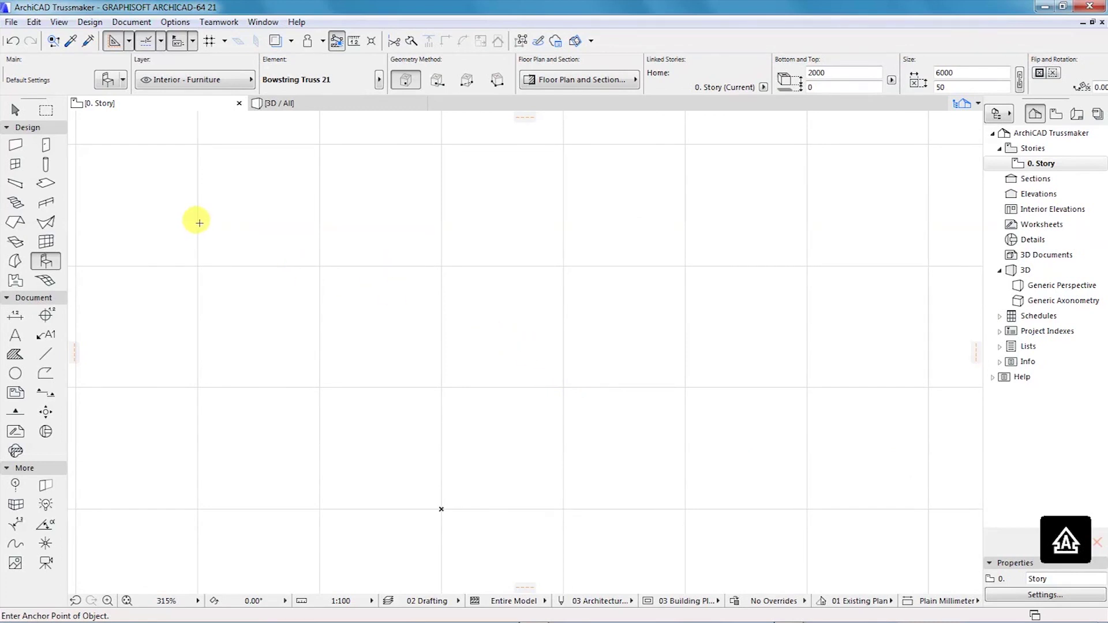
# Step: Open the default settings of the Object tool and search the library for TRUSS
pyautogui.click(85, 23)
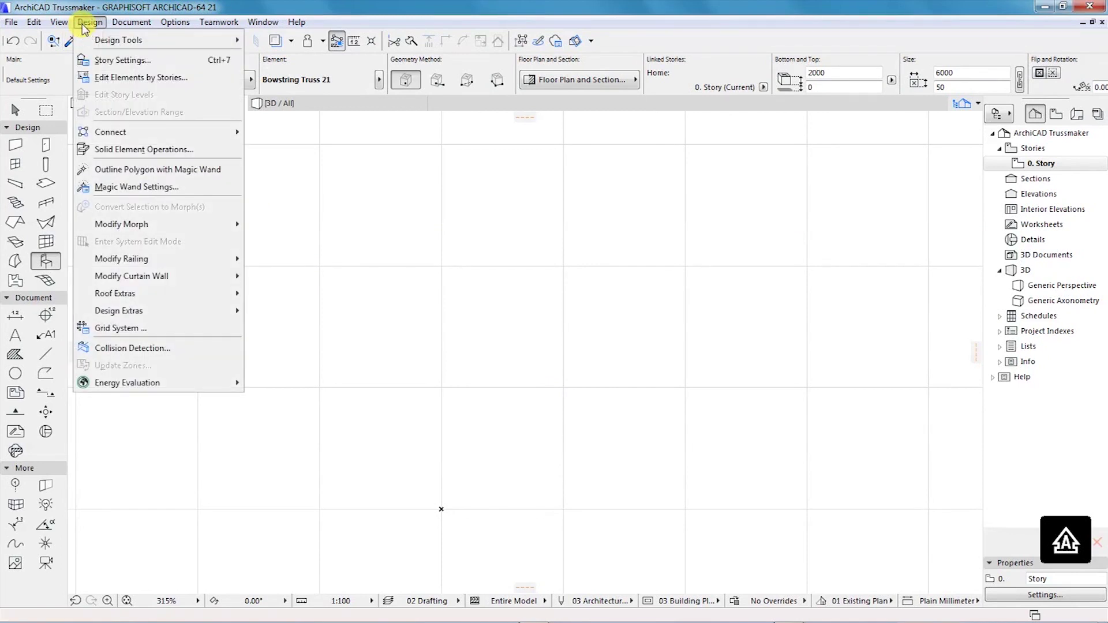
pyautogui.moveTo(97, 40)
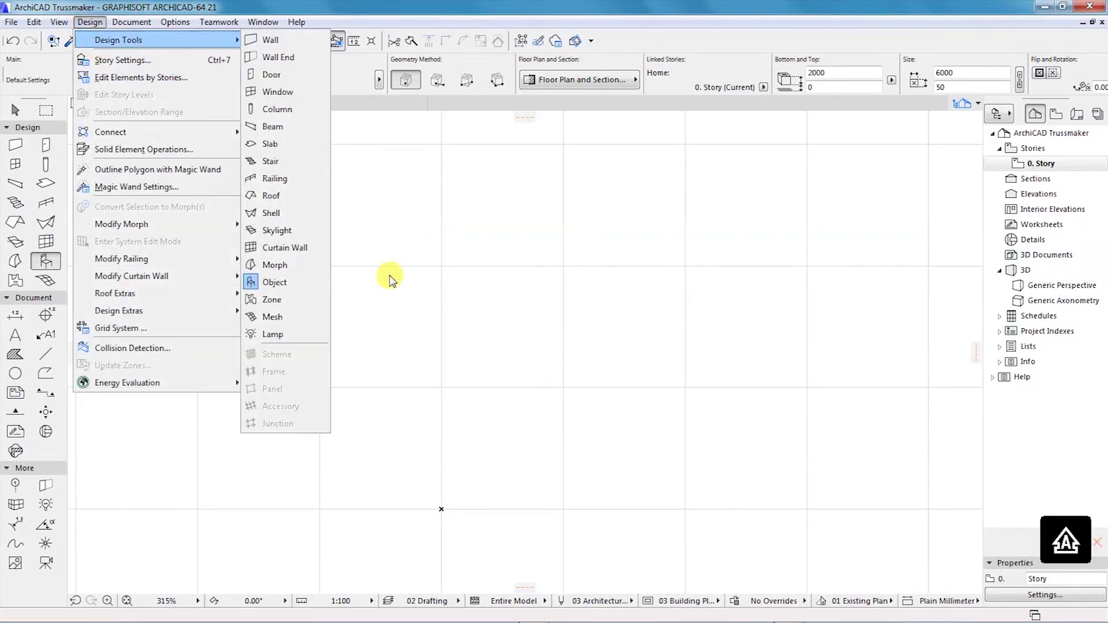
pyautogui.click(281, 280)
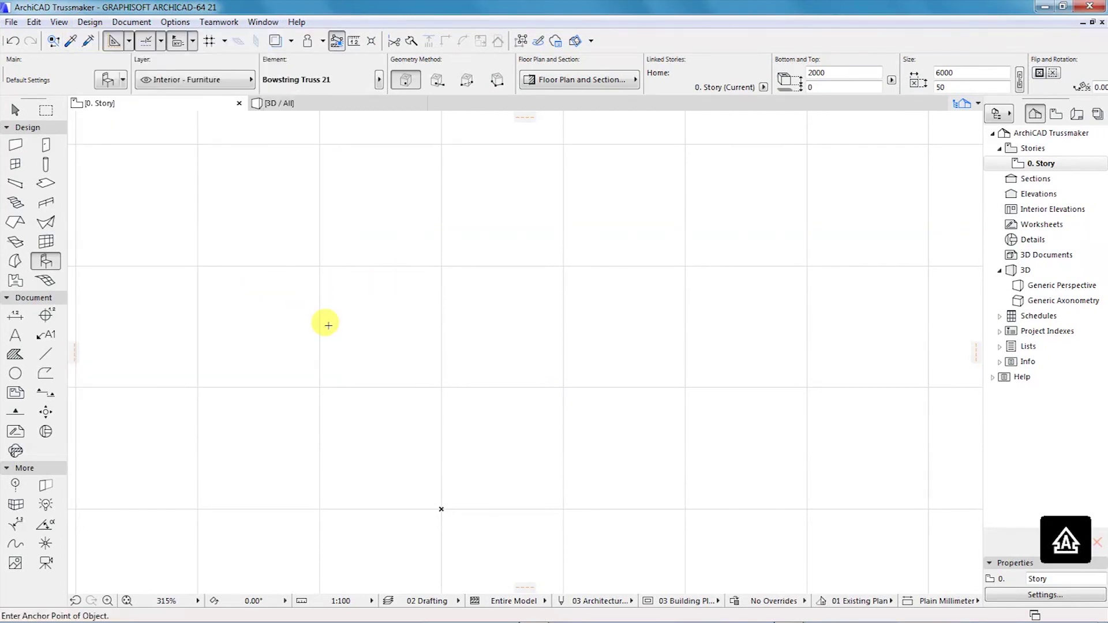
pyautogui.click(108, 81)
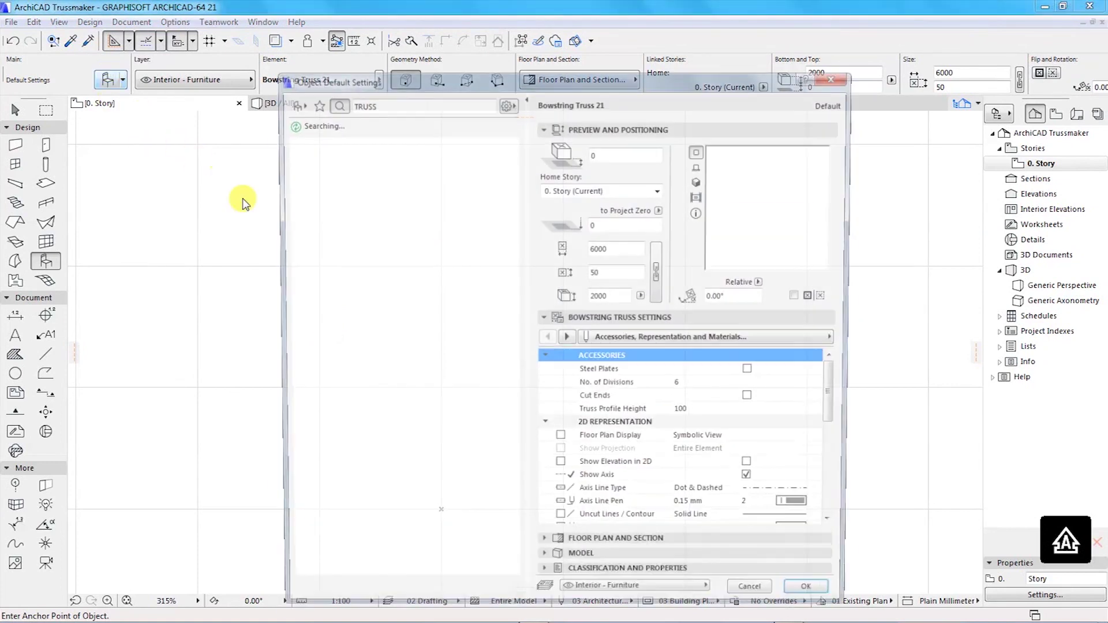
pyautogui.doubleClick(361, 102)
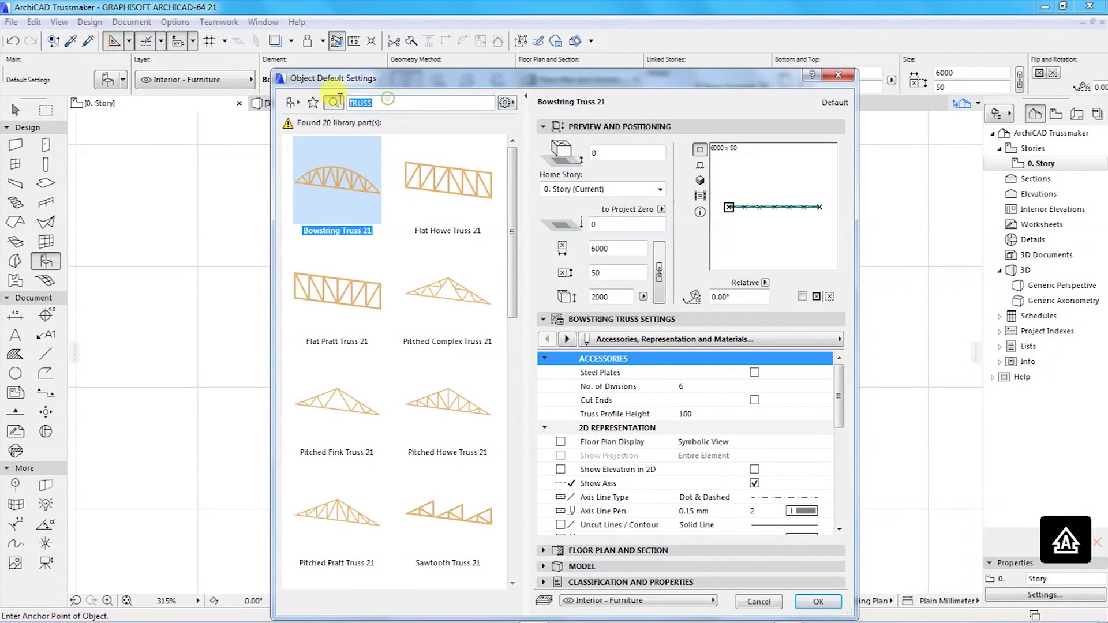
pyautogui.press('BackSpace')
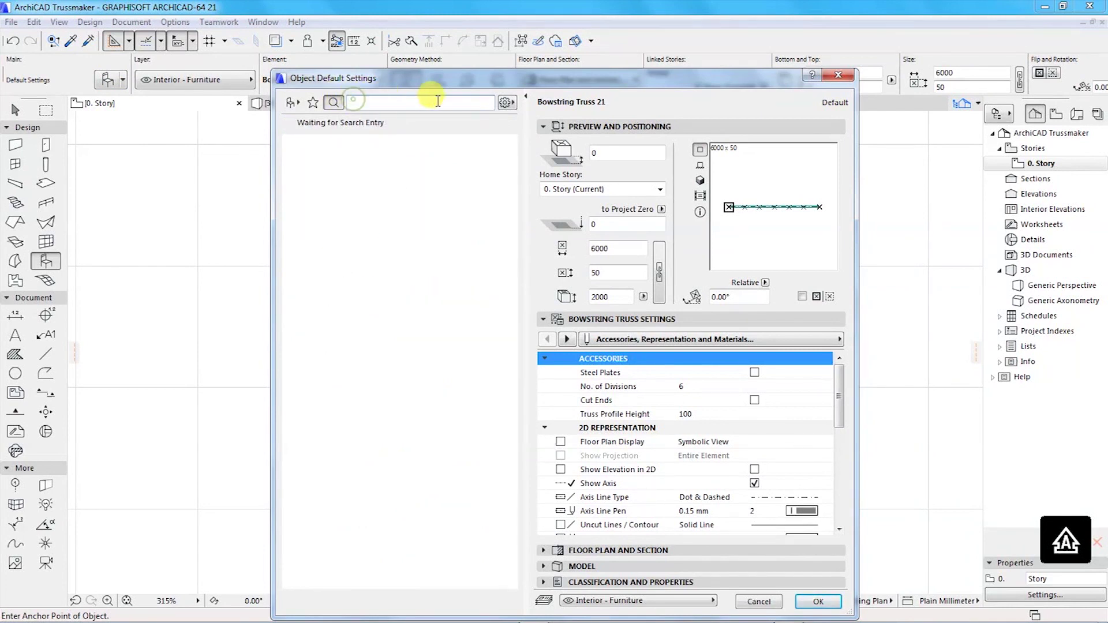
pyautogui.write('TRUSS')
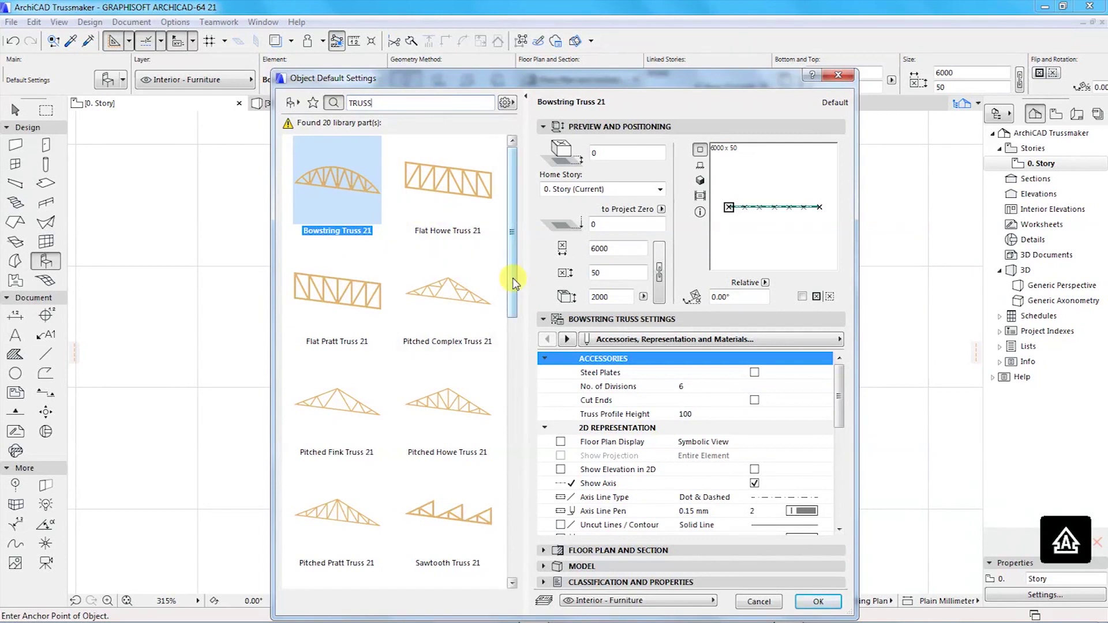
# Step: Look through the truss types in the library search results and close the object settings
pyautogui.scroll(-2, 515, 282)
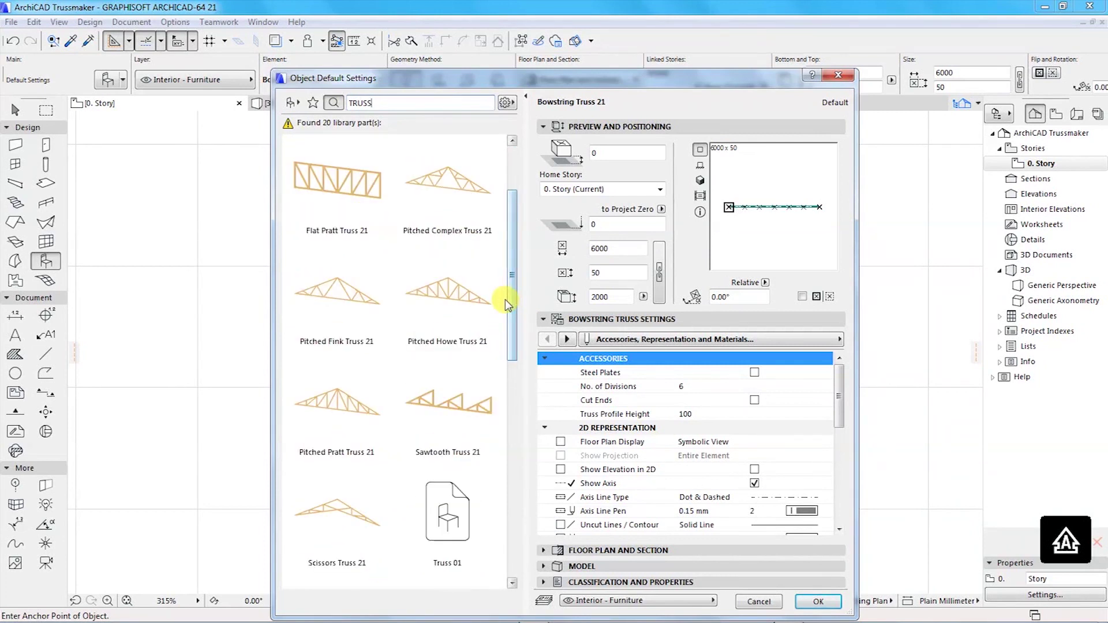
pyautogui.moveTo(511, 283); pyautogui.dragTo(512, 225)
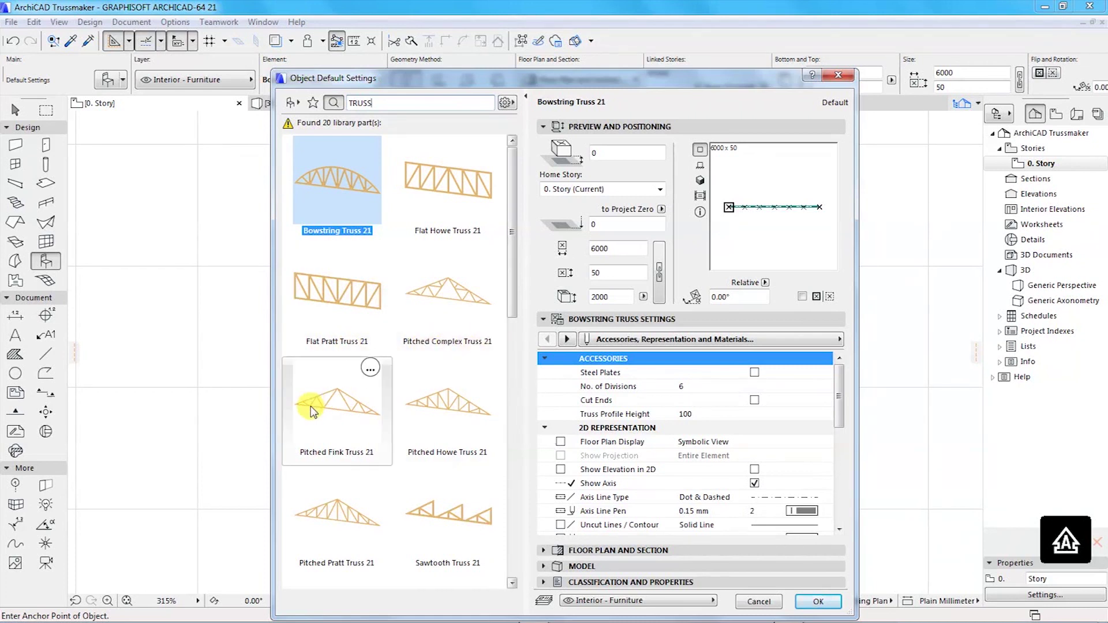
pyautogui.click(512, 583)
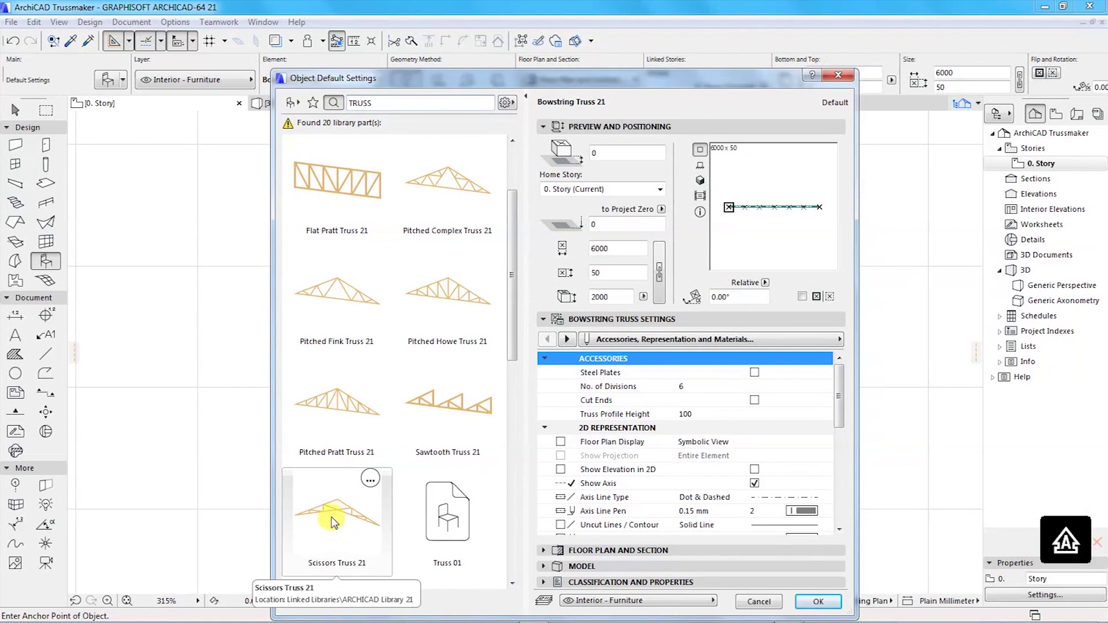
pyautogui.moveTo(511, 309); pyautogui.dragTo(508, 240)
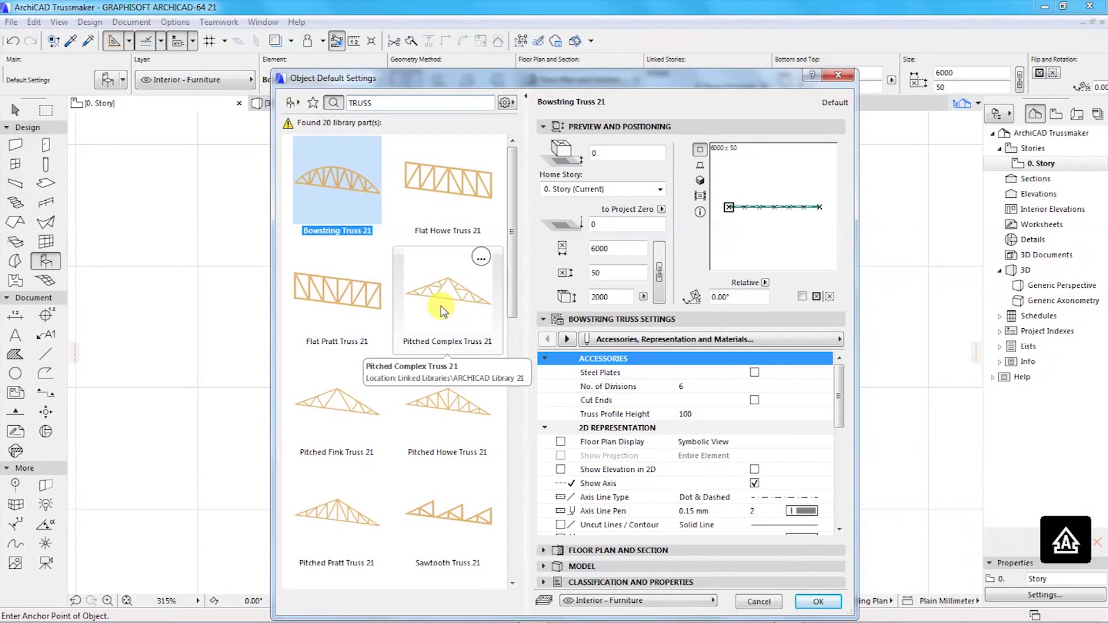
pyautogui.moveTo(530, 81); pyautogui.dragTo(522, 47)
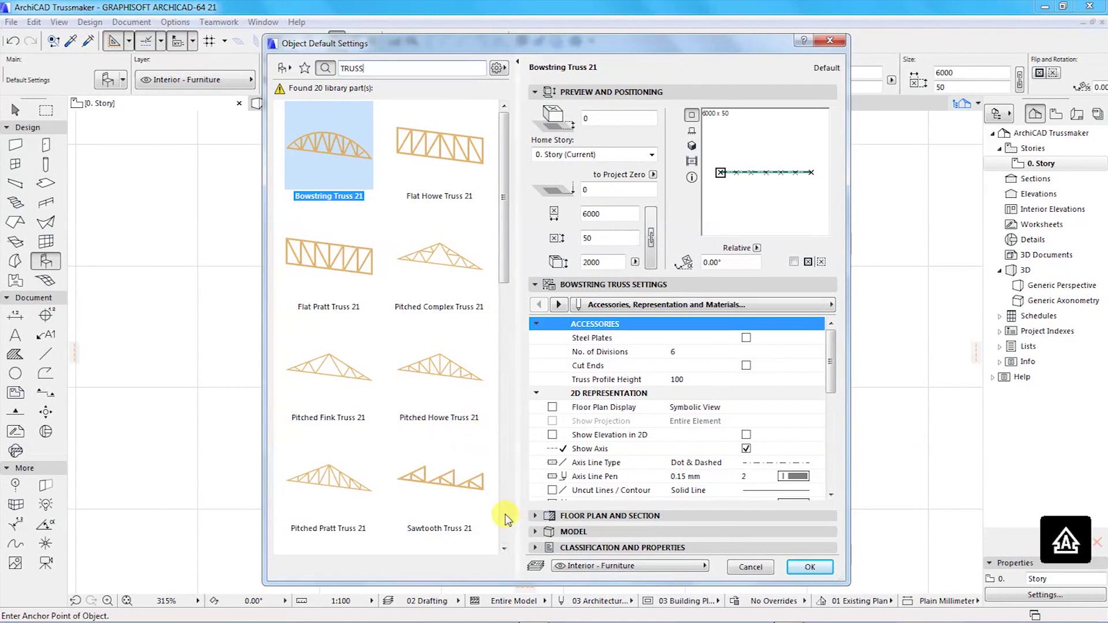
pyautogui.click(504, 549)
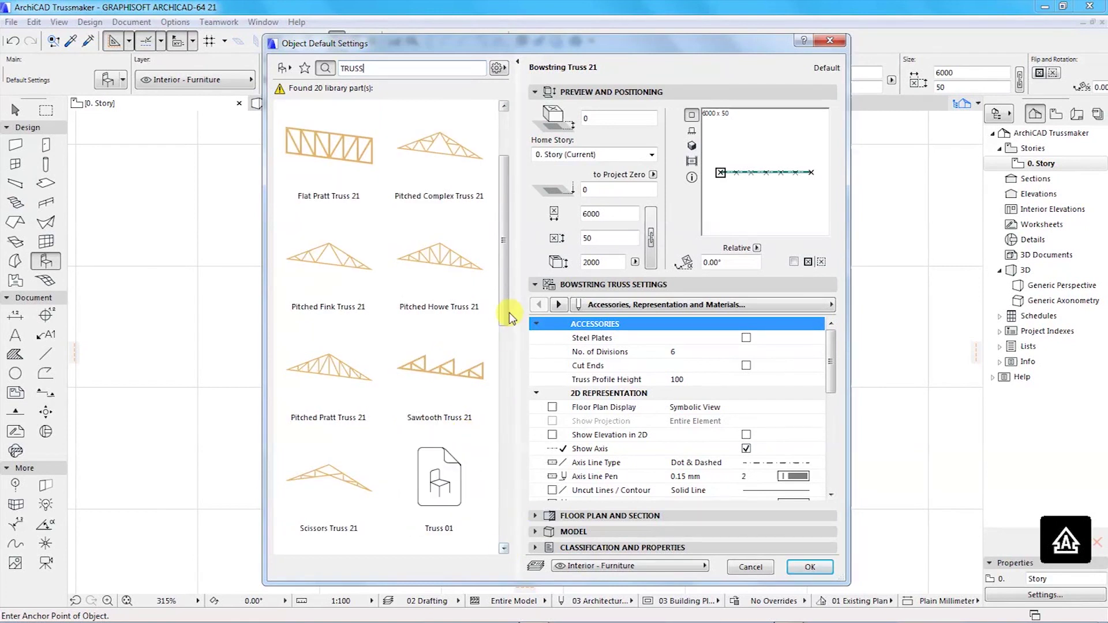
pyautogui.moveTo(504, 296); pyautogui.dragTo(502, 235)
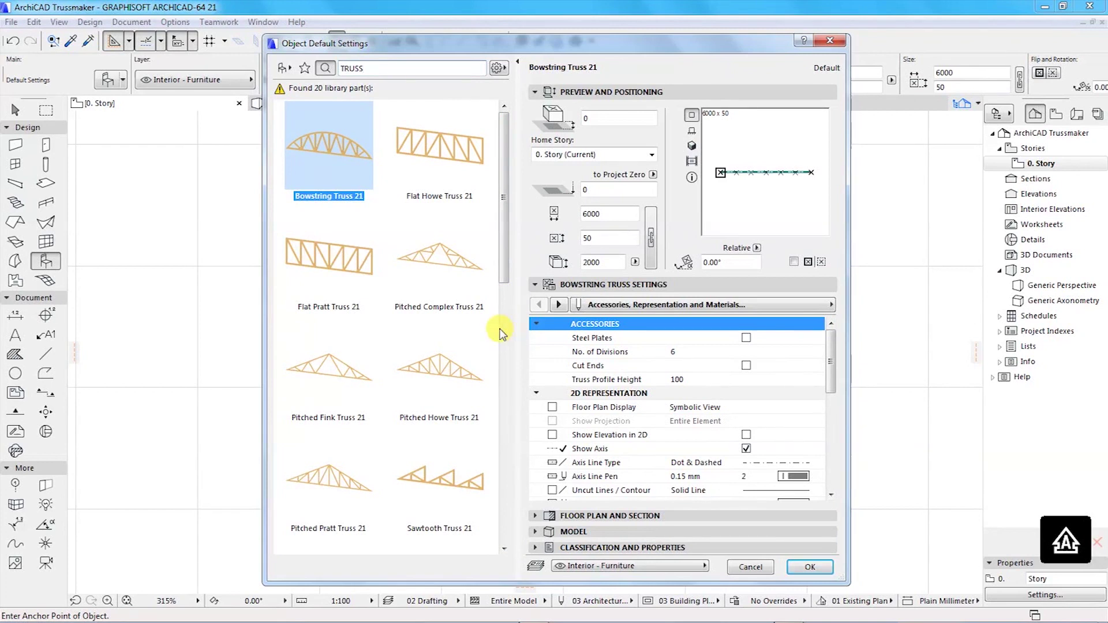
pyautogui.moveTo(505, 270); pyautogui.dragTo(506, 254)
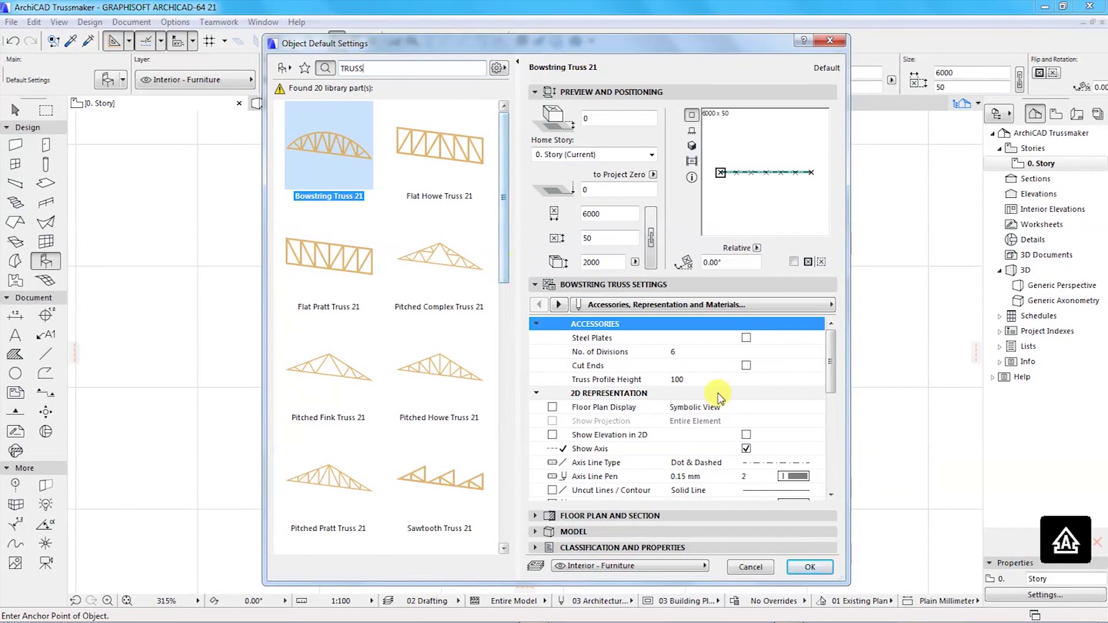
pyautogui.click(810, 568)
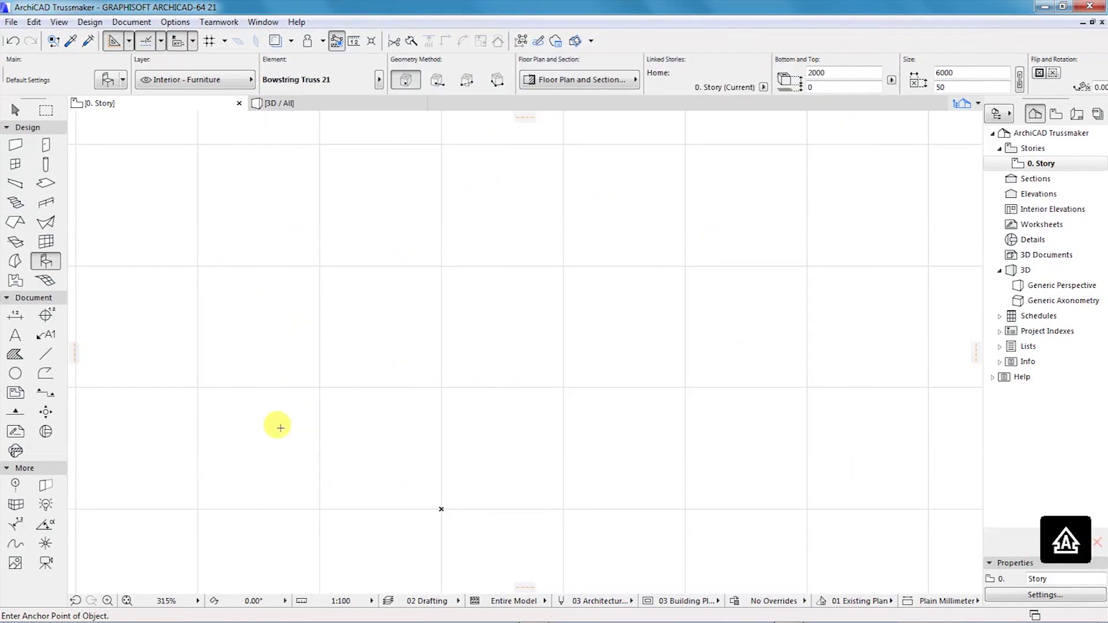
# Step: Draw a horizontal line 4200 mm long with the Line tool on the floor plan as the truss's bottom chord
pyautogui.click(46, 354)
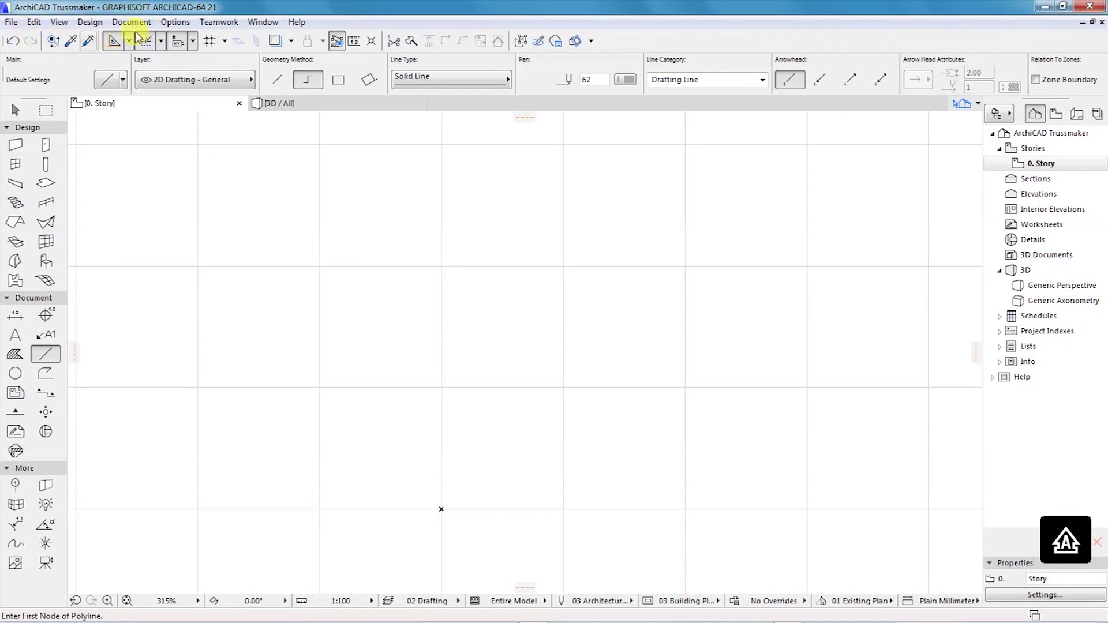
pyautogui.click(119, 25)
pyautogui.moveTo(131, 42)
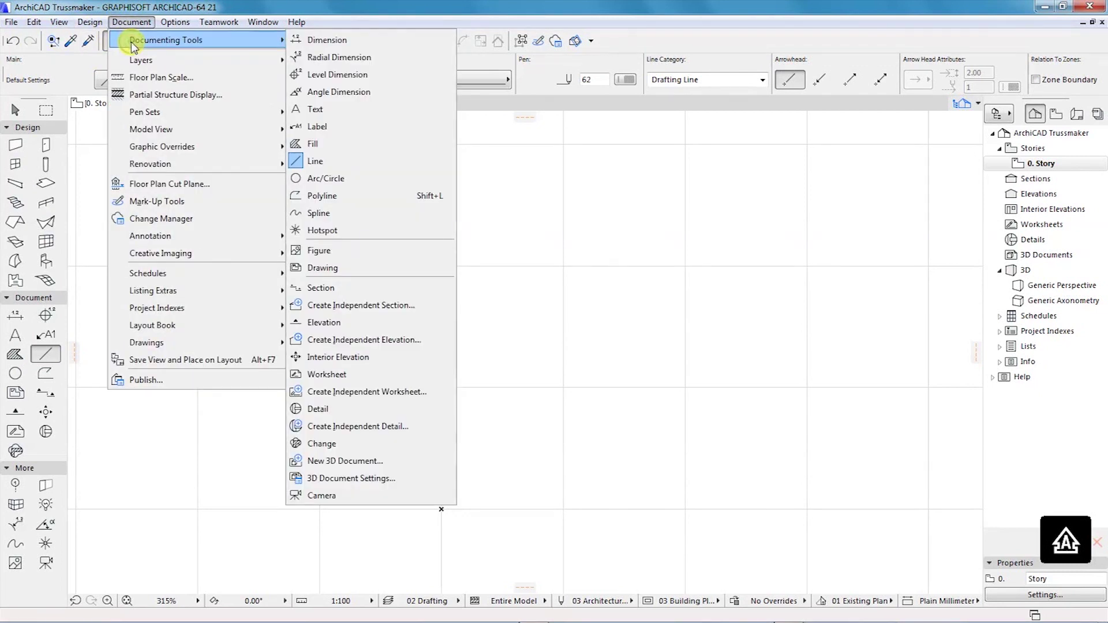
pyautogui.click(314, 162)
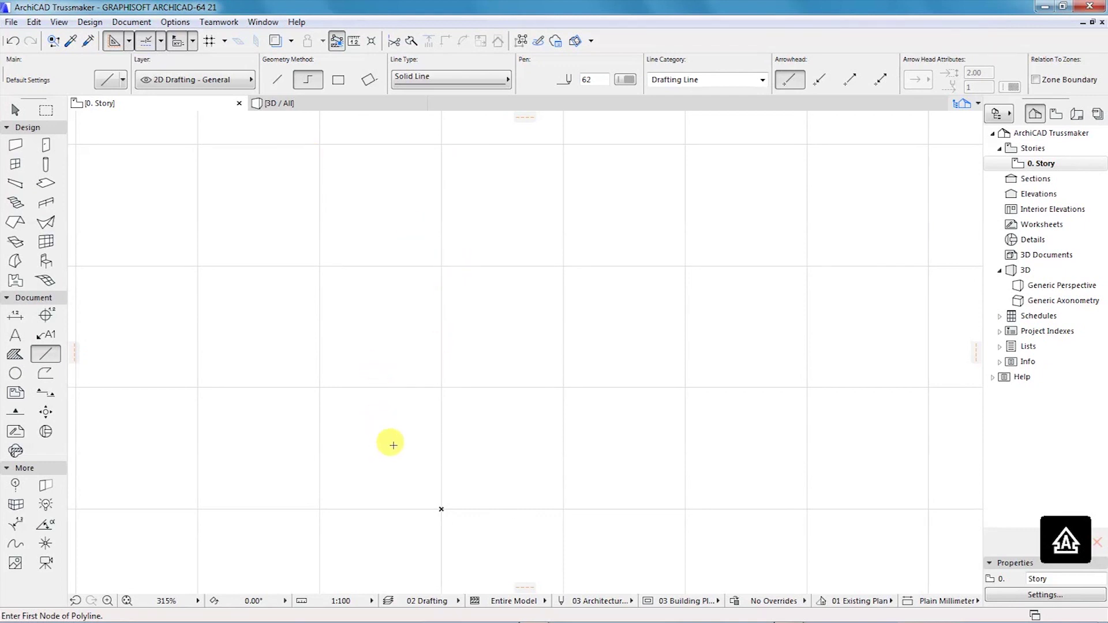
pyautogui.click(322, 427)
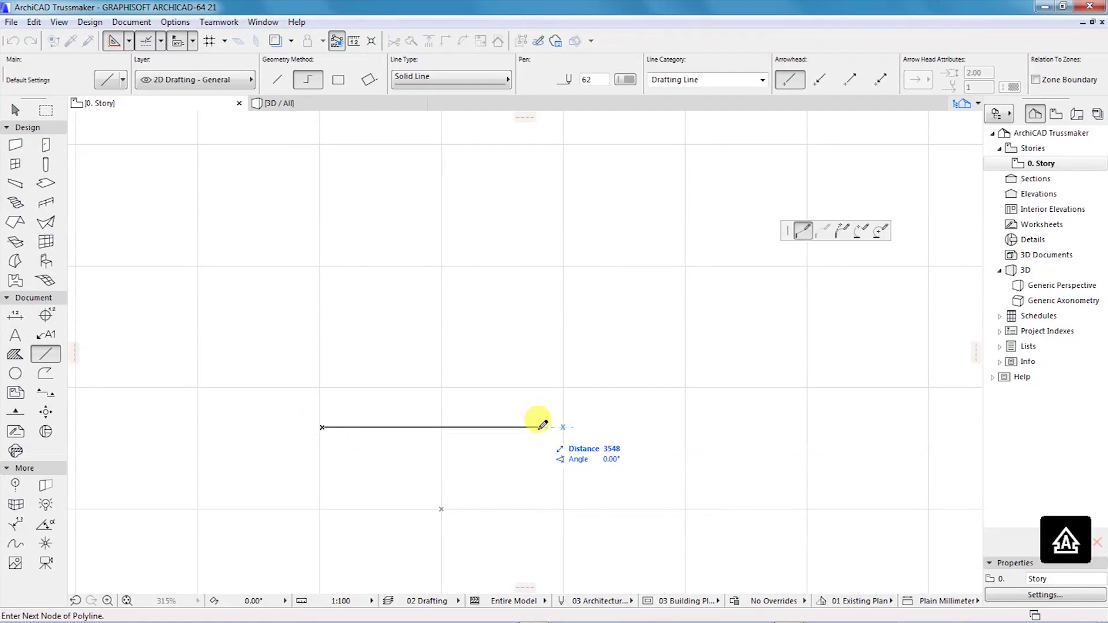
pyautogui.write('4200')
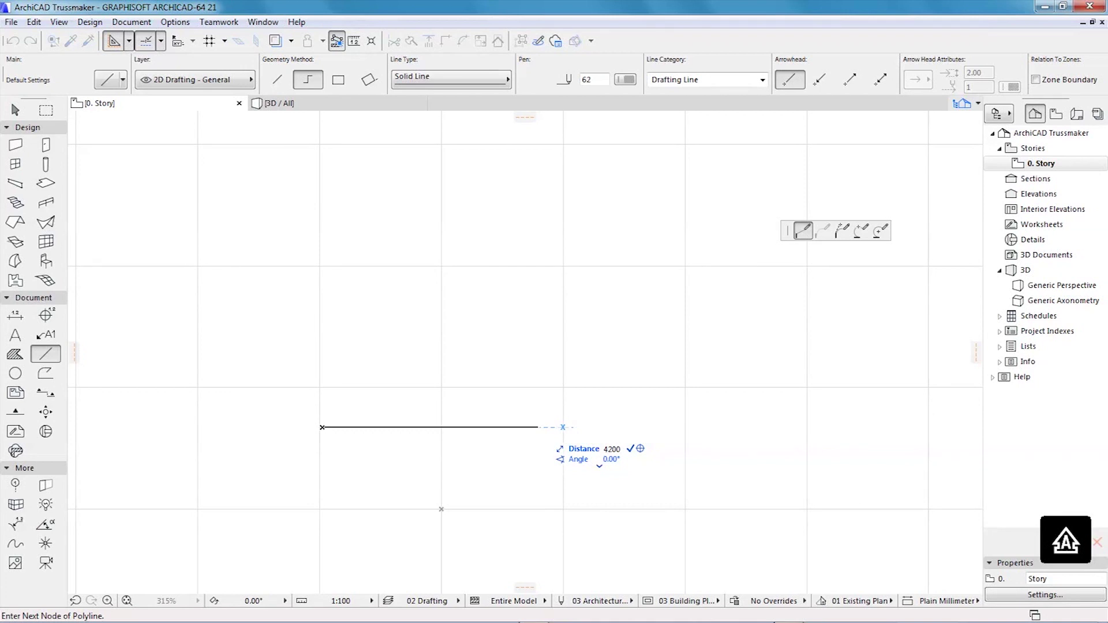
pyautogui.press('Return')
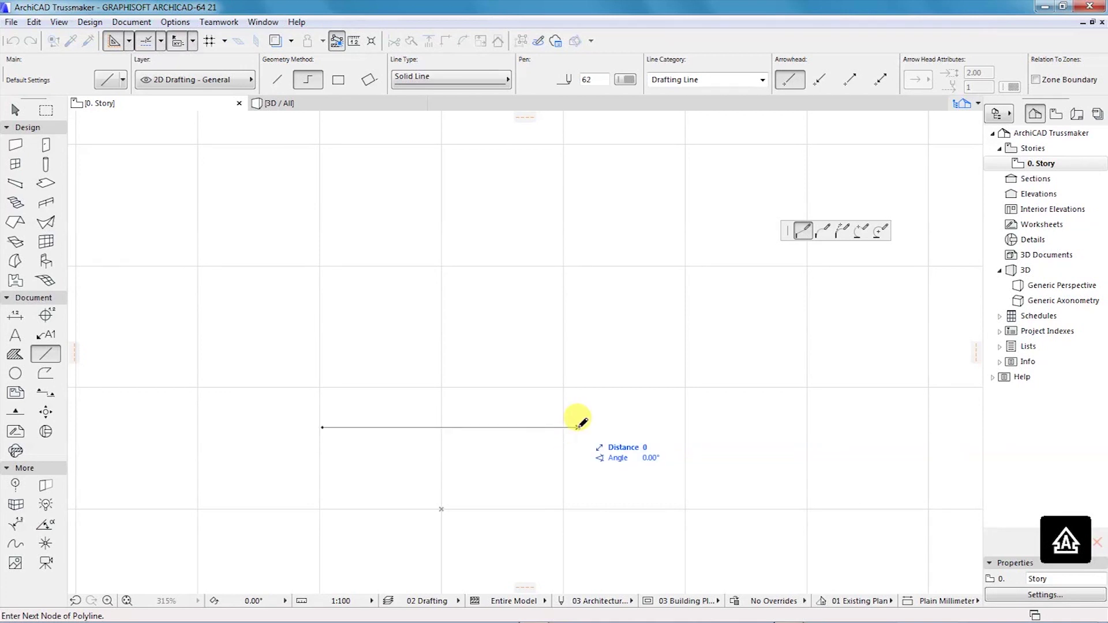
pyautogui.click(578, 427)
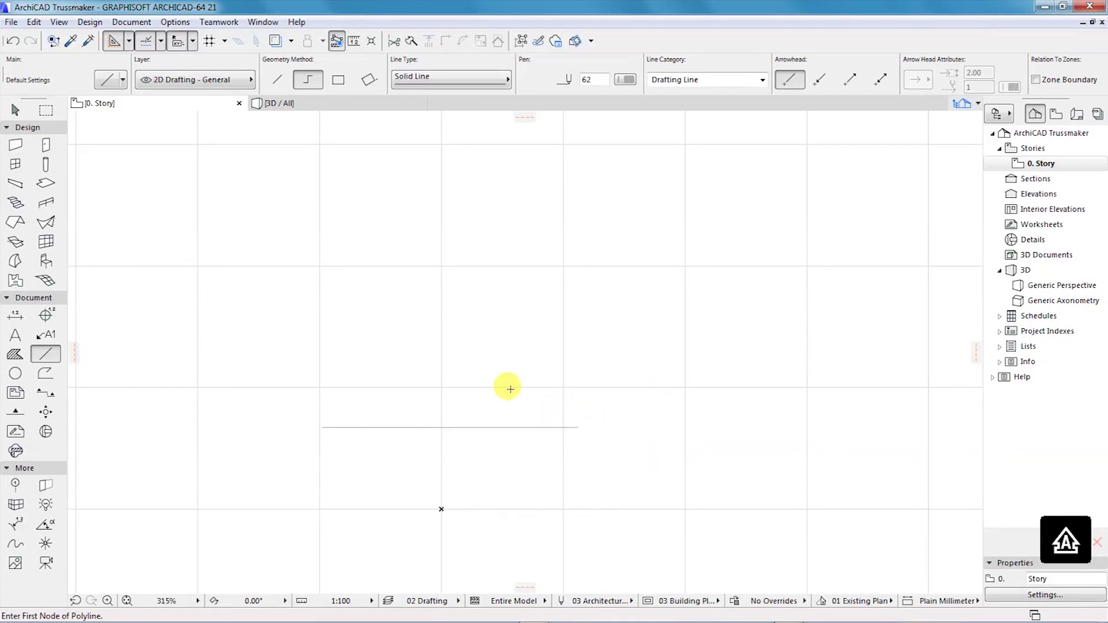
# Step: Draw a -22.5° guide arc centred on the right end of the bottom chord, with a radius of about 927 mm
pyautogui.scroll(3, 406, 414)
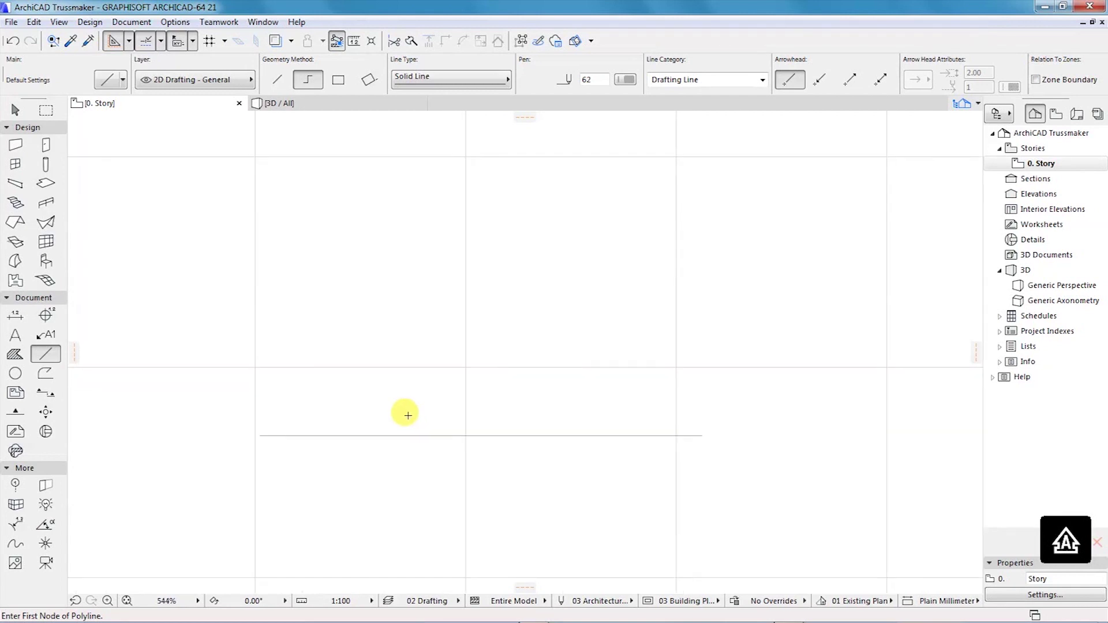
pyautogui.click(275, 82)
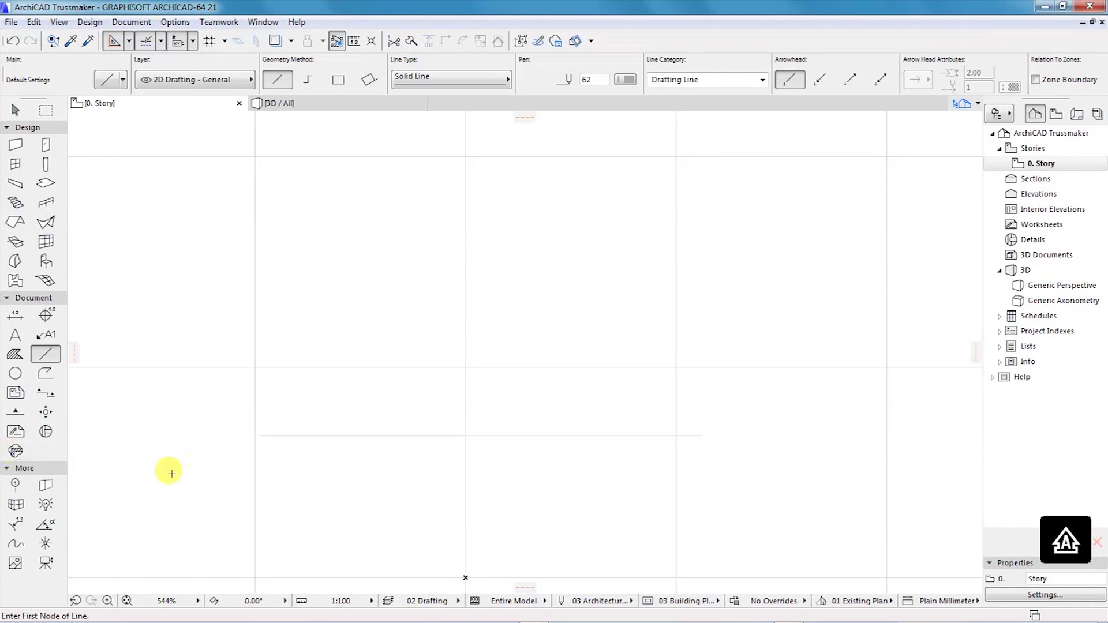
pyautogui.click(16, 374)
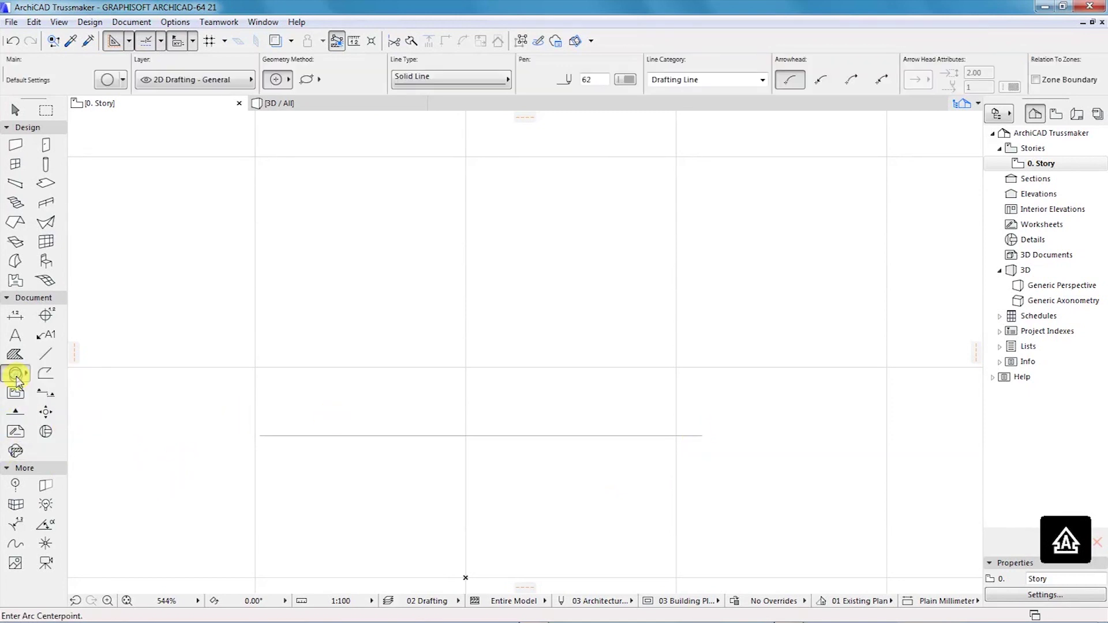
pyautogui.click(701, 435)
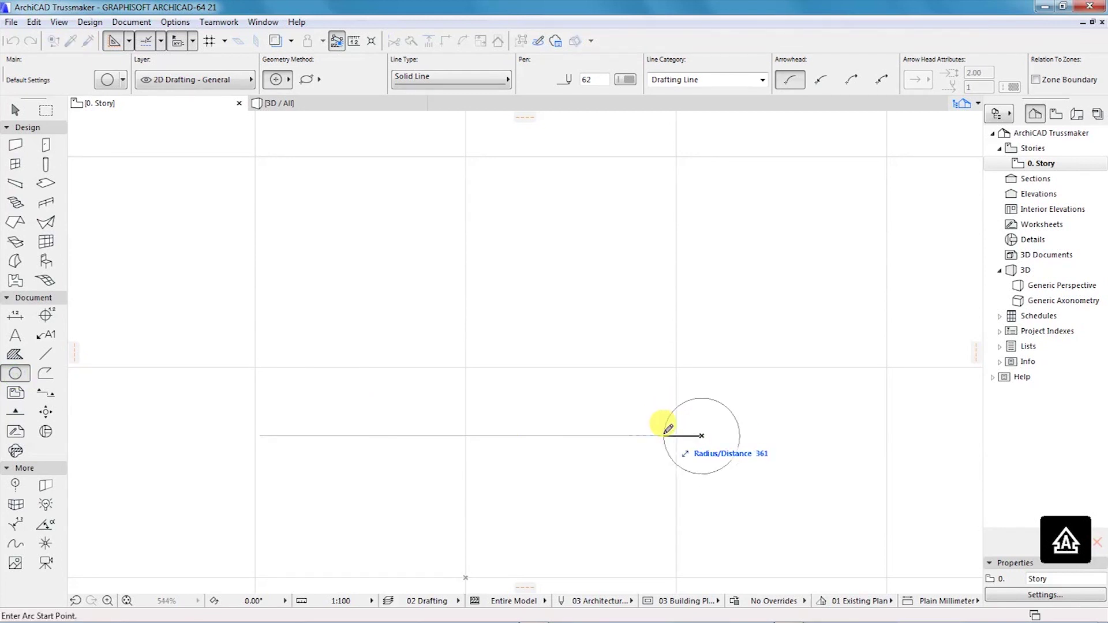
pyautogui.click(604, 435)
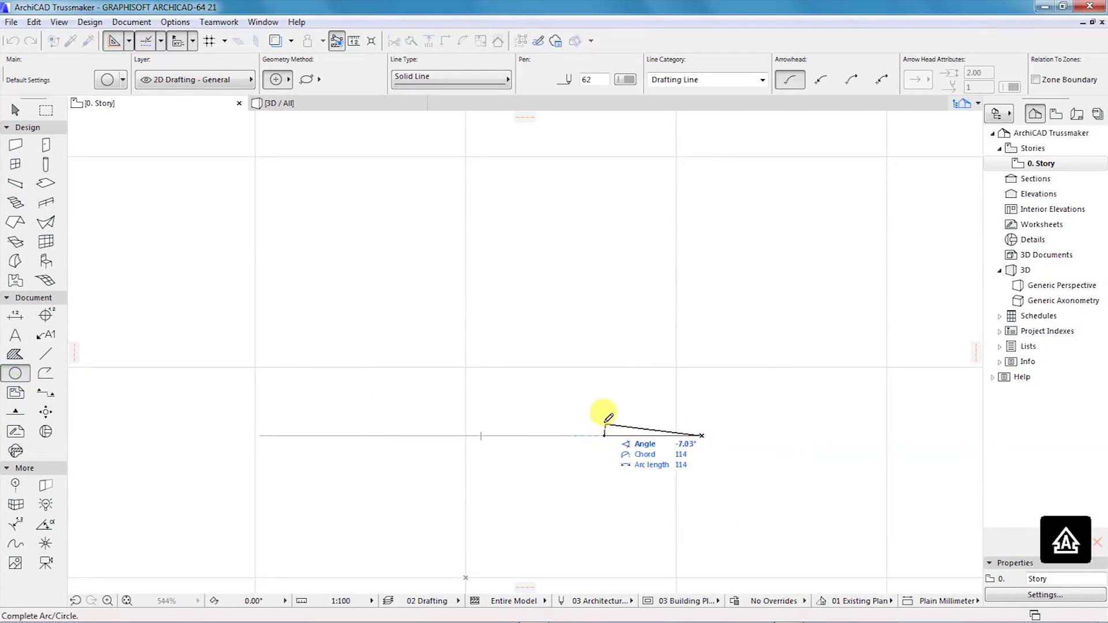
pyautogui.write('-22.5')
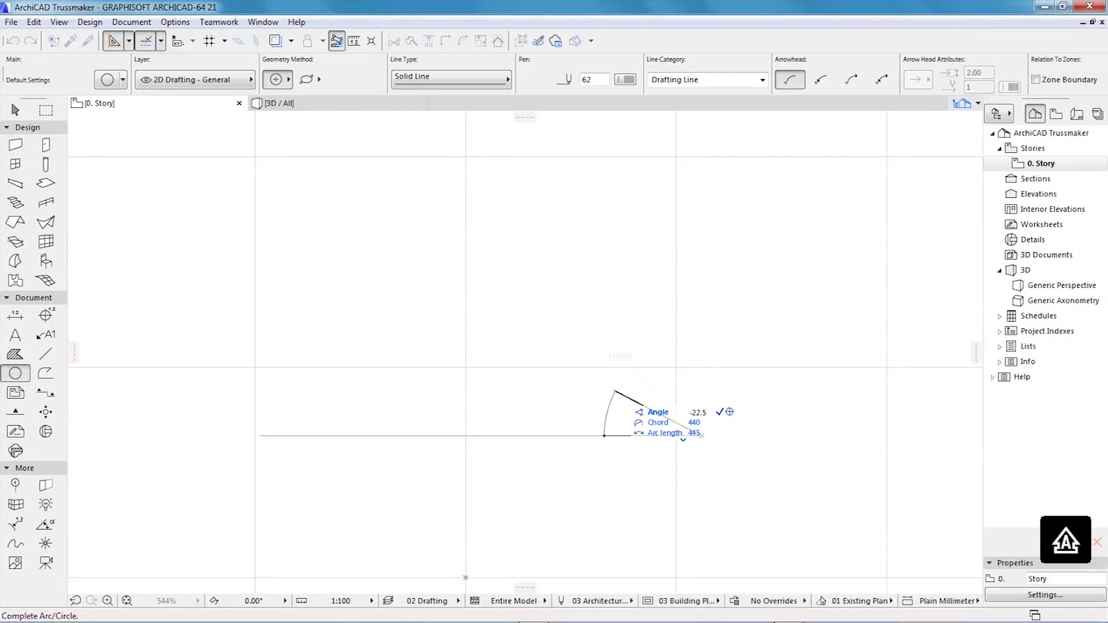
pyautogui.click(612, 394)
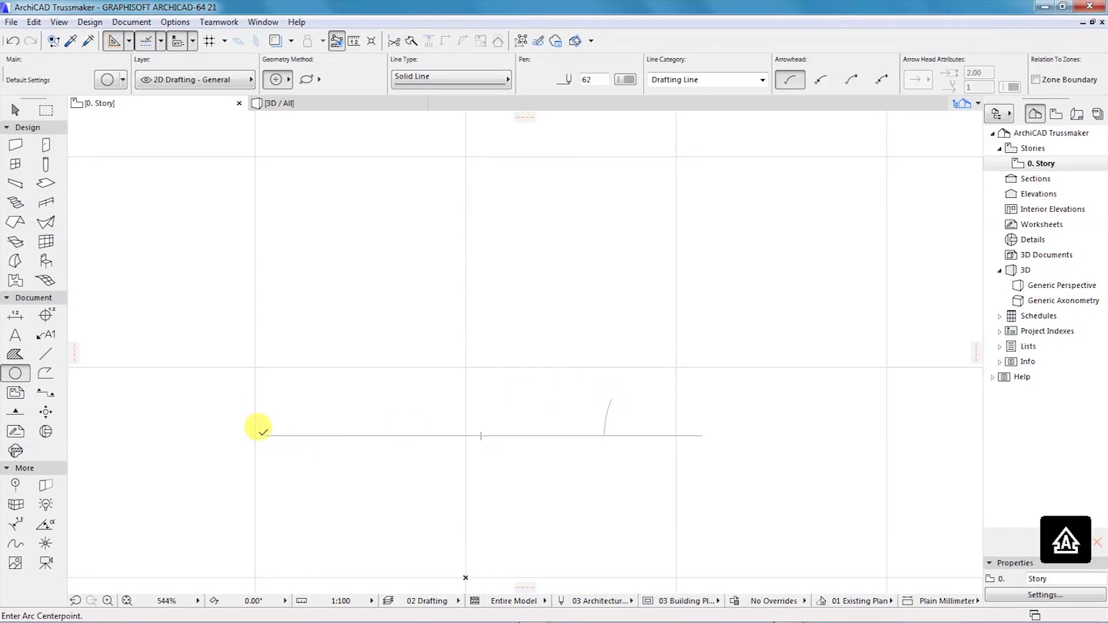
# Step: Draw a 22.5° guide arc centred on the left end of the bottom chord, starting on the chord
pyautogui.click(260, 435)
pyautogui.click(315, 435)
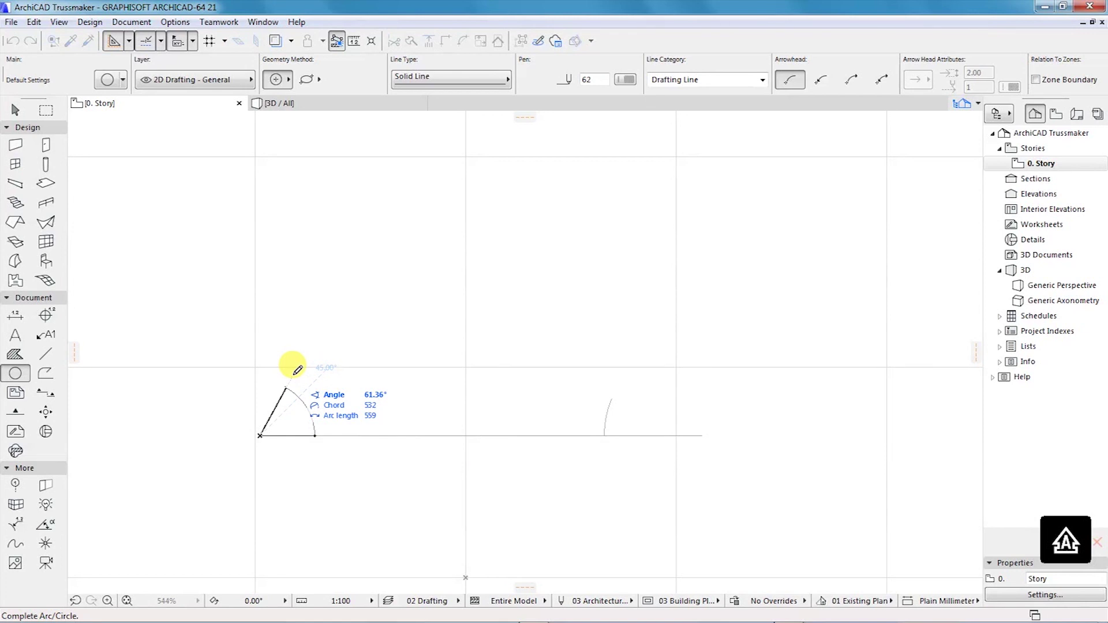
pyautogui.write('22.5')
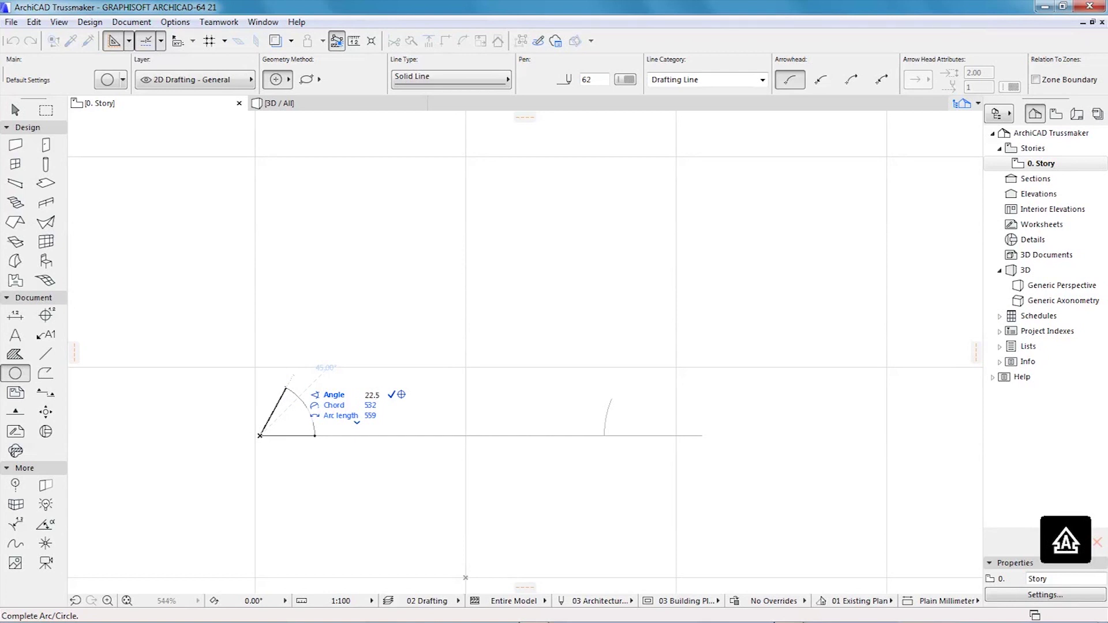
pyautogui.press('Return')
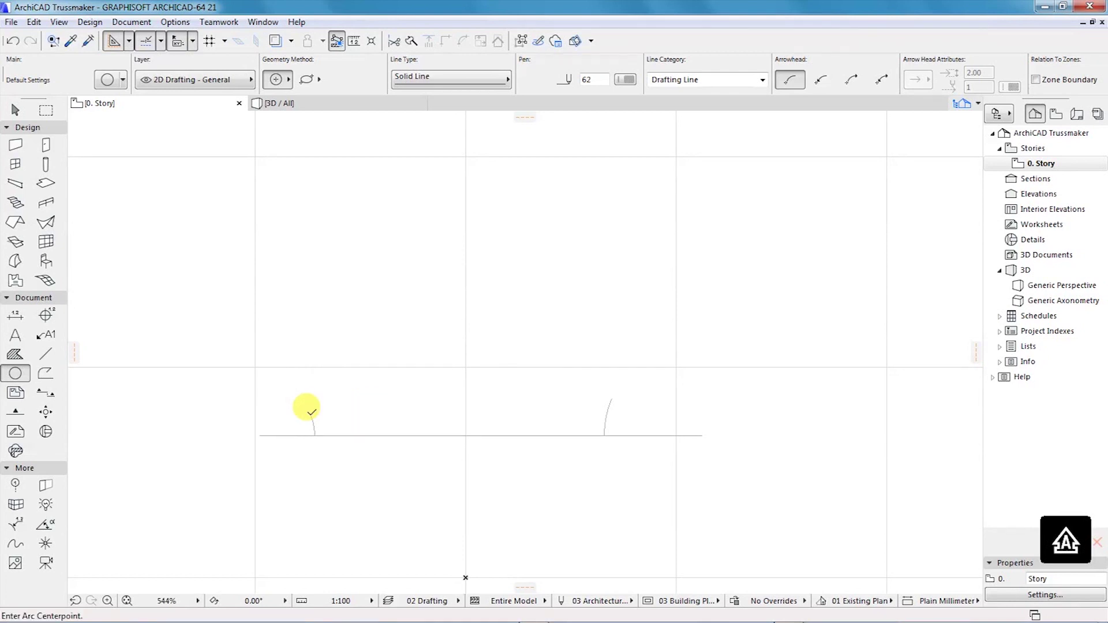
# Step: Draw a line from the chord's left end to the arc's upper end and stretch it at 22.5° past midspan
pyautogui.click(46, 354)
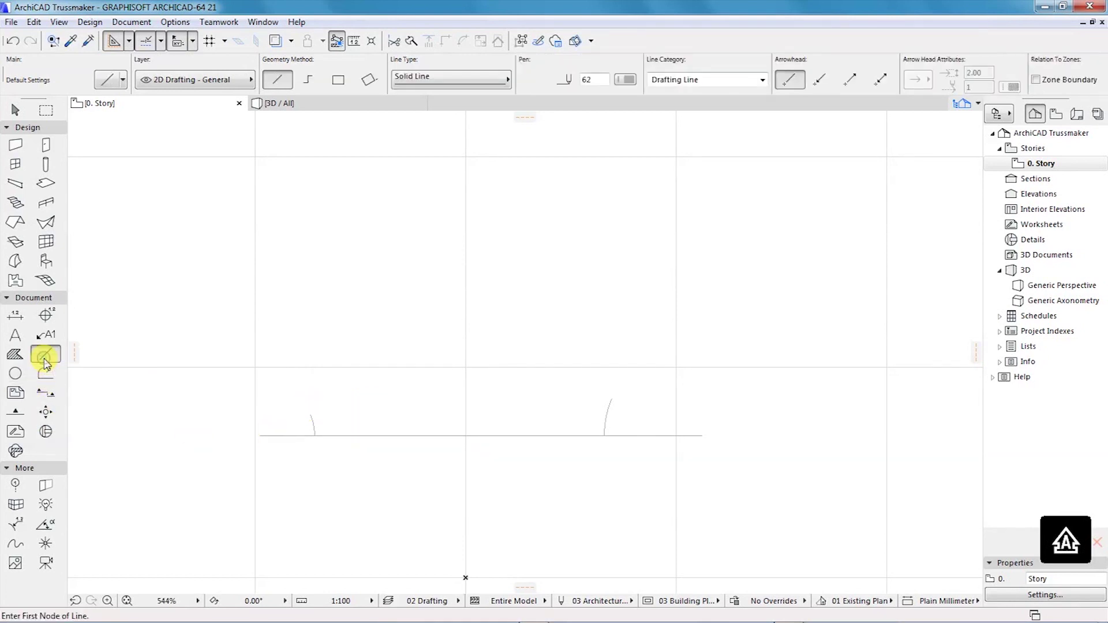
pyautogui.click(312, 413)
pyautogui.keyDown('shift'); pyautogui.click(296, 425); pyautogui.keyUp('shift')
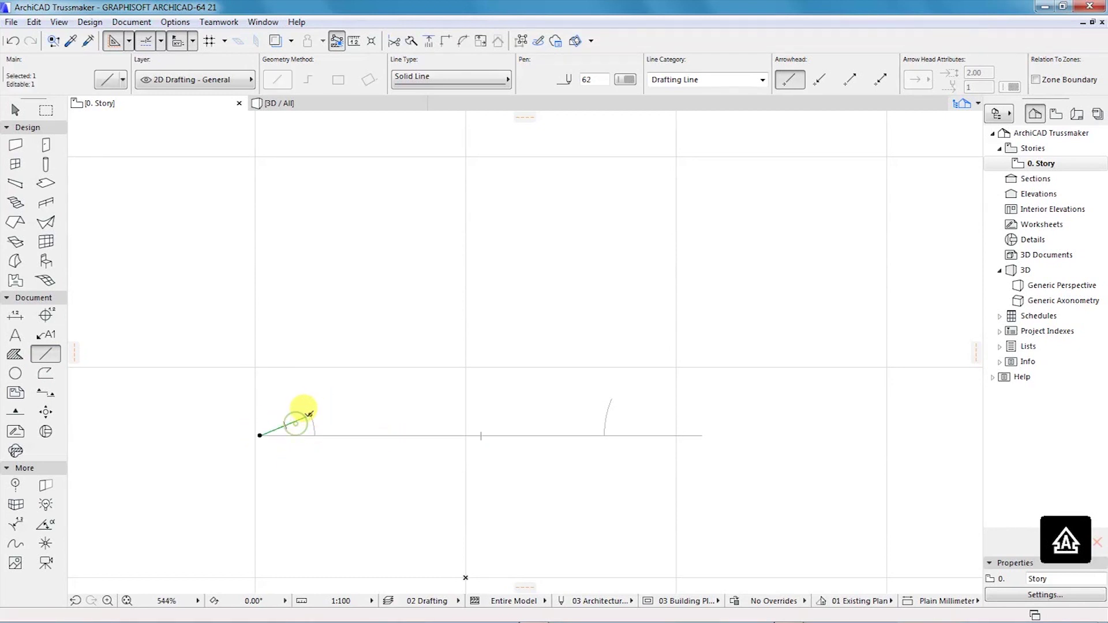
pyautogui.click(312, 415)
pyautogui.click(576, 306)
pyautogui.press('Escape')
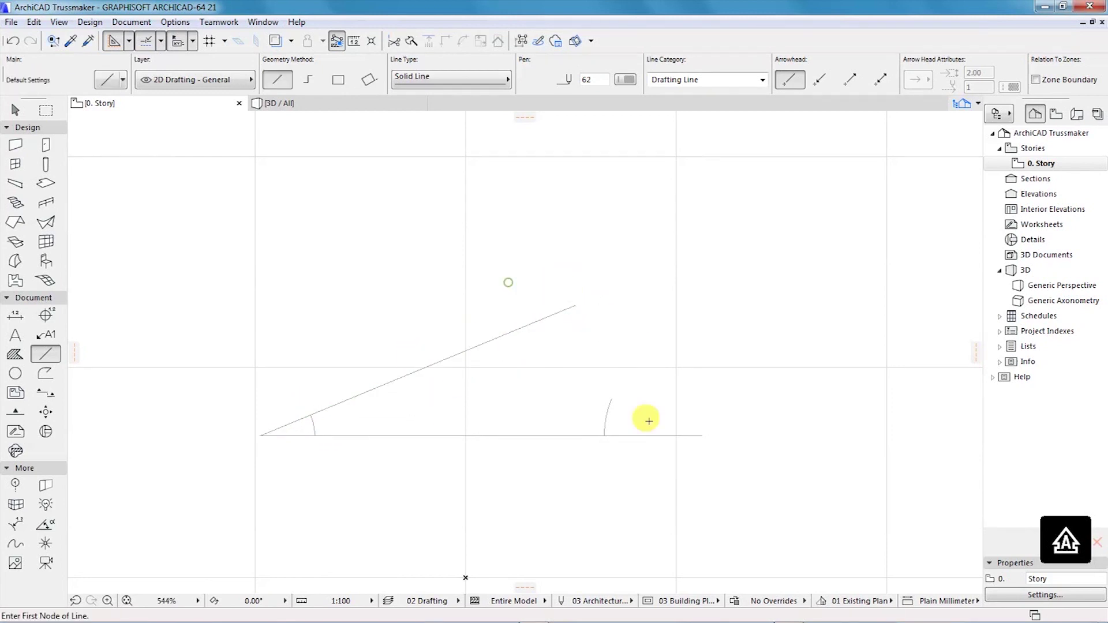
# Step: Draw a line from the chord's right end through the other arc's upper end and stretch it across the left slope line
pyautogui.click(701, 435)
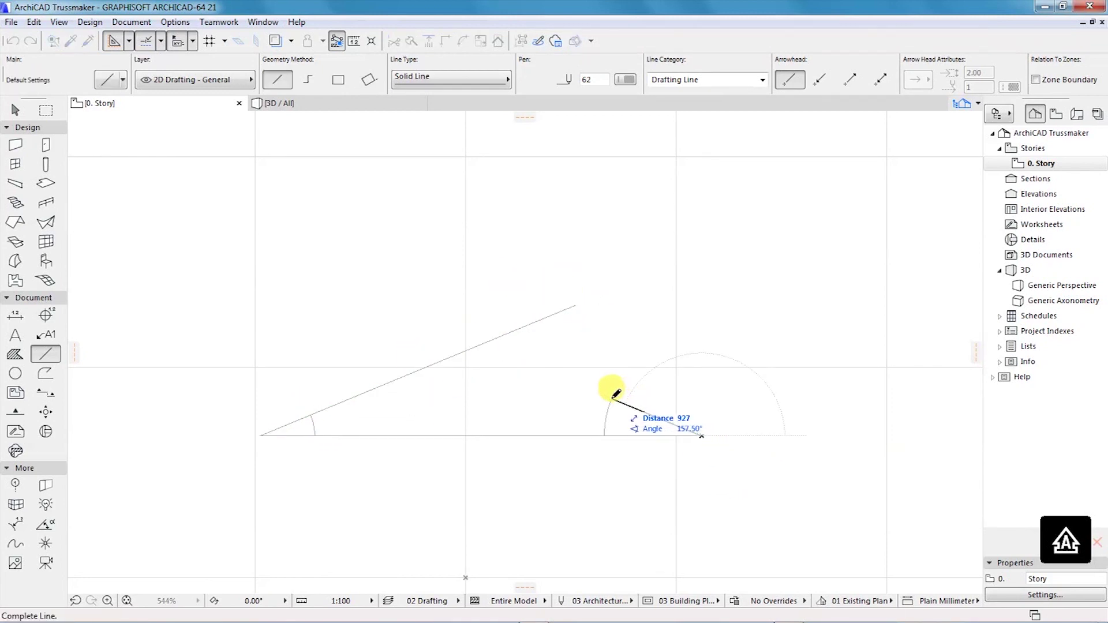
pyautogui.click(612, 397)
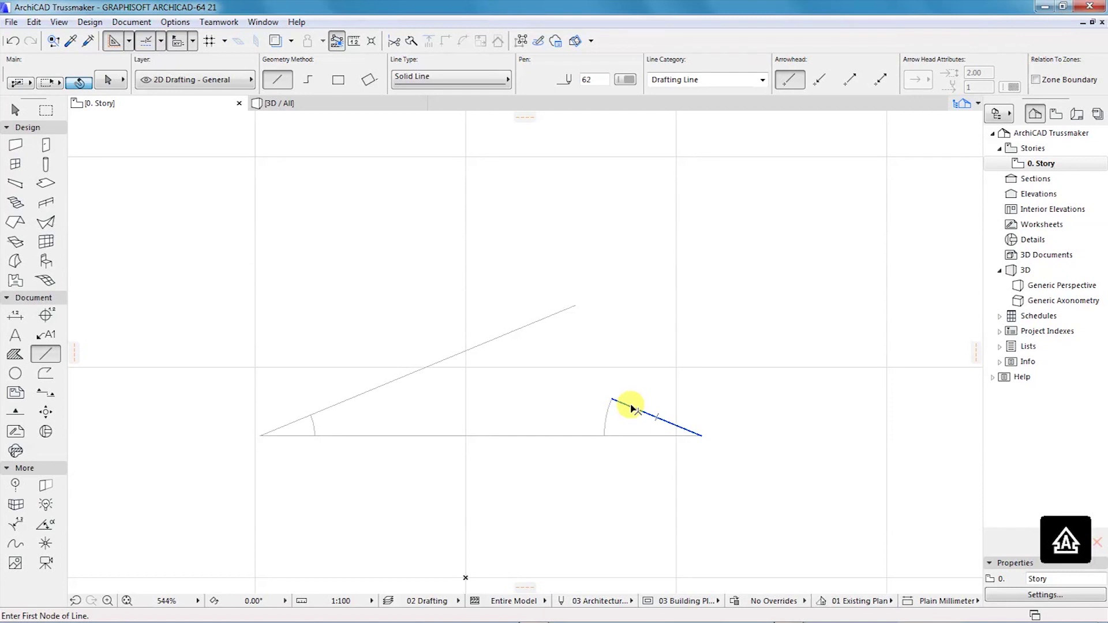
pyautogui.keyDown('shift'); pyautogui.click(635, 408); pyautogui.keyUp('shift')
pyautogui.click(612, 397)
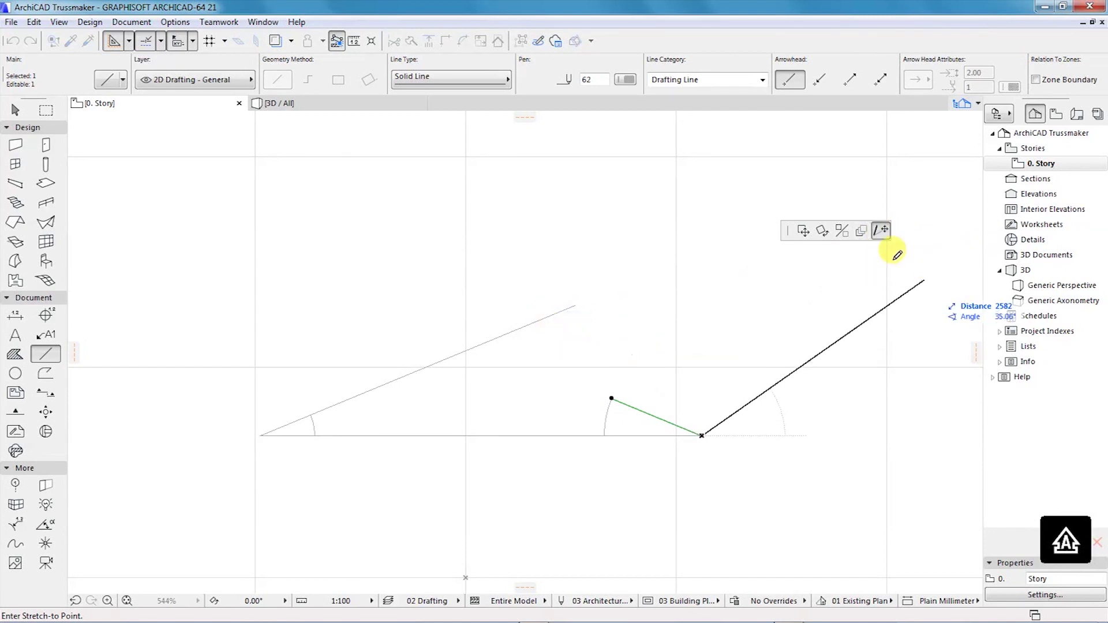
pyautogui.click(881, 231)
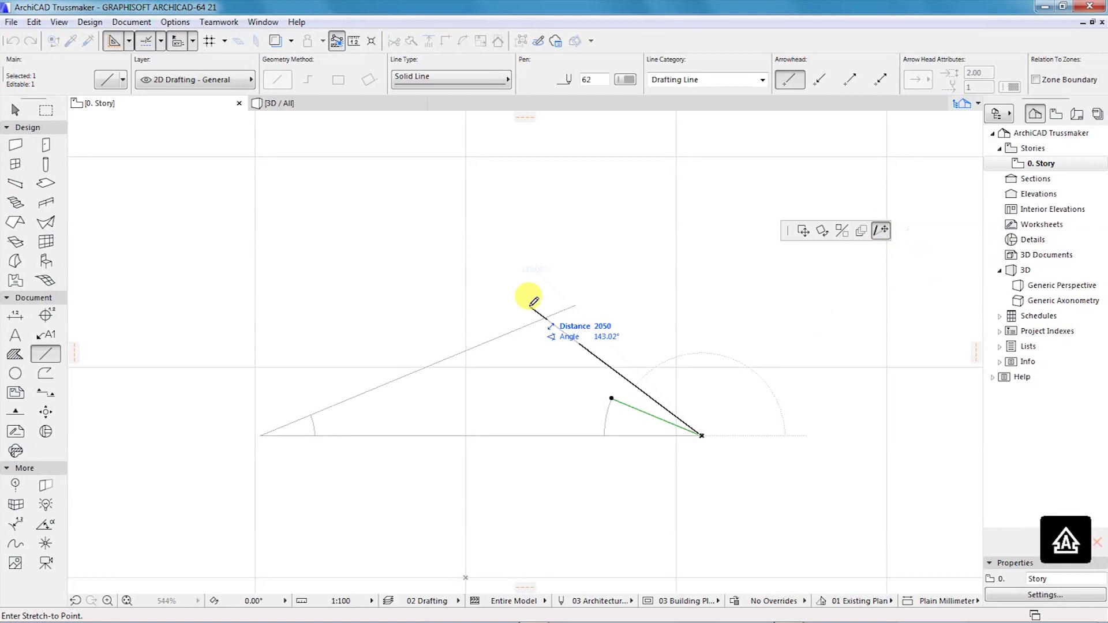
pyautogui.click(386, 304)
pyautogui.press('Escape')
# Step: Trim the overshooting ends of both sloping lines where they cross at the apex
pyautogui.scroll(1, 565, 326)
pyautogui.scroll(1, 564, 325)
pyautogui.keyDown('ctrl'); pyautogui.click(475, 339); pyautogui.keyUp('ctrl')
pyautogui.keyDown('ctrl'); pyautogui.click(408, 338); pyautogui.keyUp('ctrl')
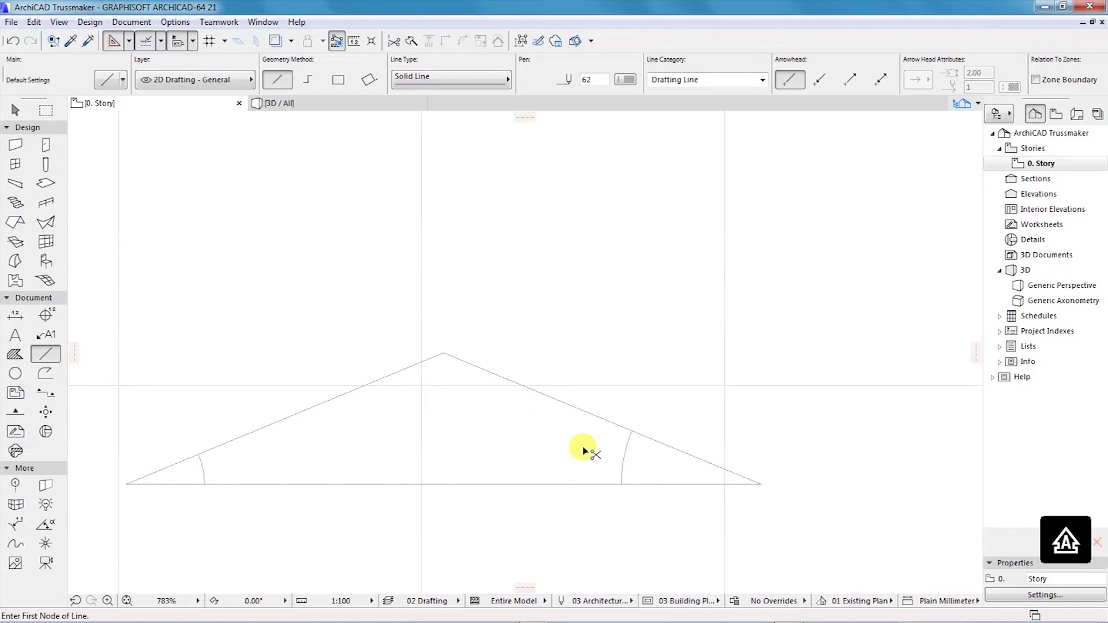
# Step: Delete the two guide arcs at the ends of the bottom chord
pyautogui.keyDown('shift'); pyautogui.click(625, 456); pyautogui.keyUp('shift')
pyautogui.keyDown('shift'); pyautogui.click(202, 470); pyautogui.keyUp('shift')
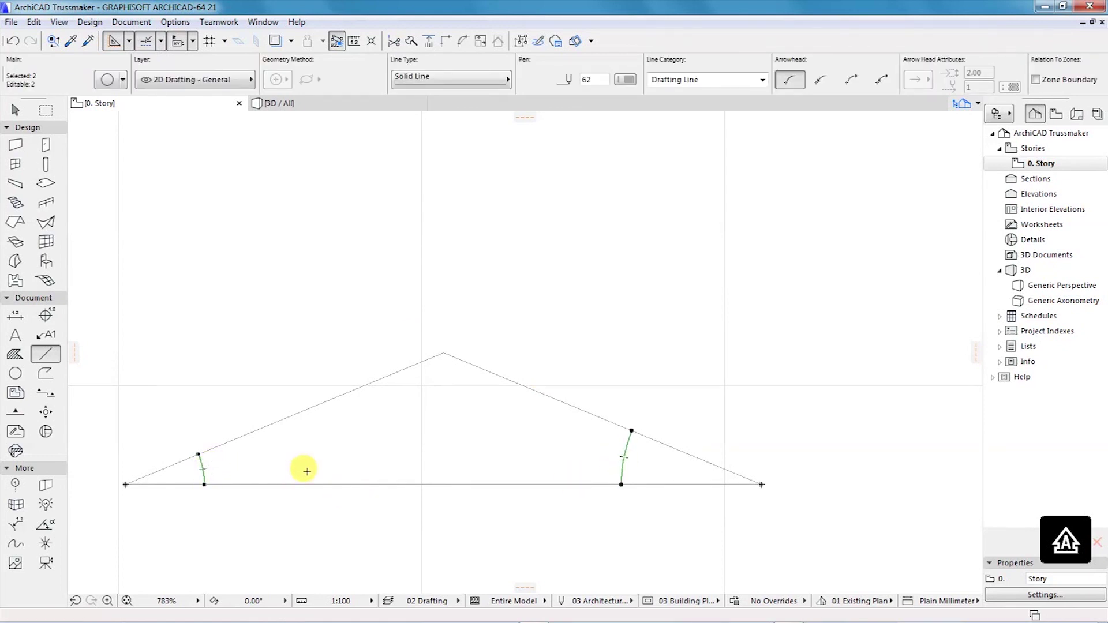
pyautogui.press('Delete')
# Step: Draw a vertical centre post line from the apex down to the bottom chord
pyautogui.scroll(-2, 507, 304)
pyautogui.scroll(1, 485, 334)
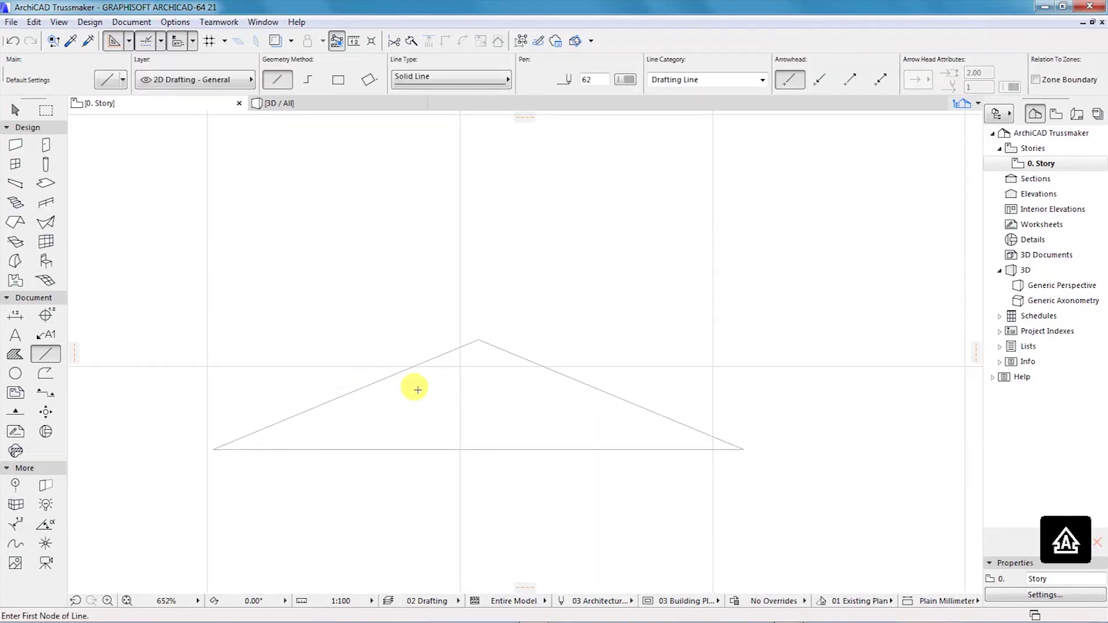
pyautogui.click(477, 339)
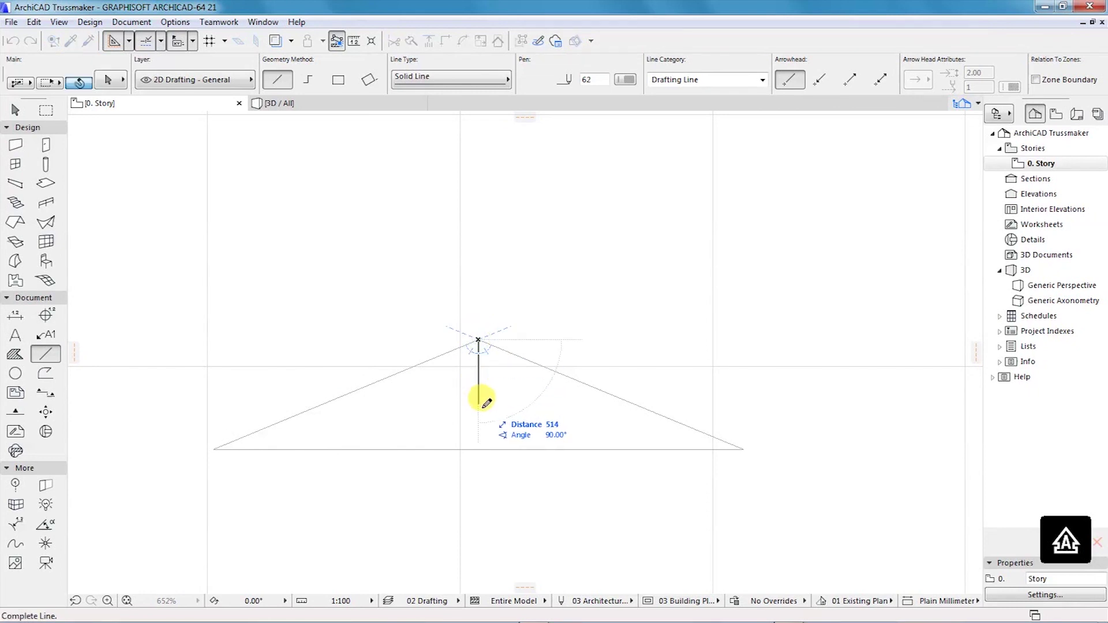
pyautogui.click(478, 449)
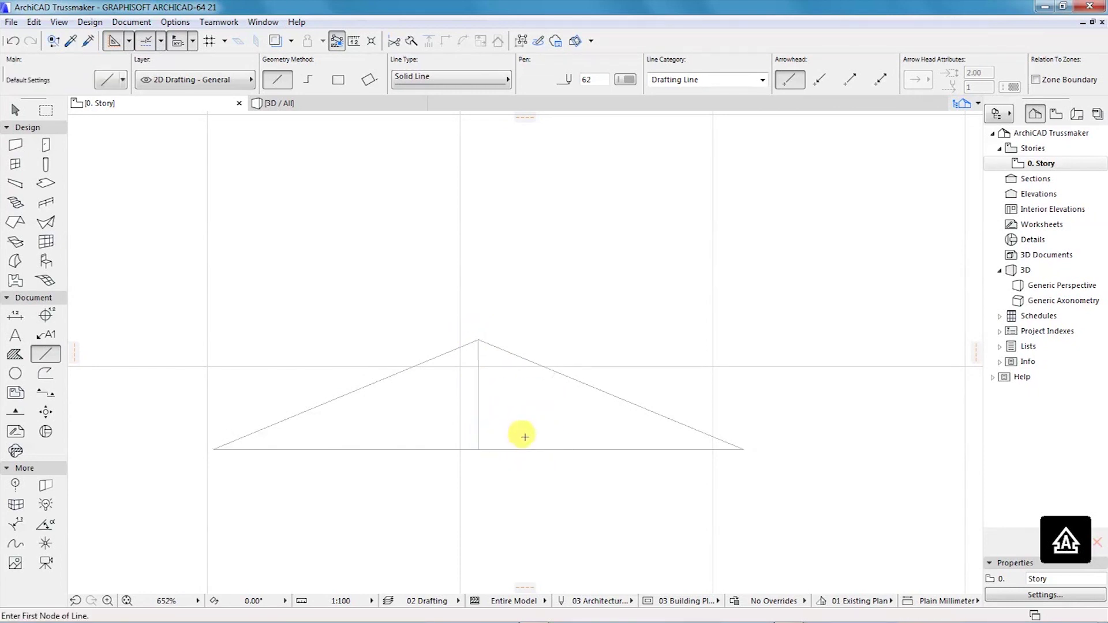
# Step: Draw four zigzag web lines between the bottom chord and the right top chord, starting at the foot of the centre post
pyautogui.scroll(1, 539, 430)
pyautogui.click(451, 456)
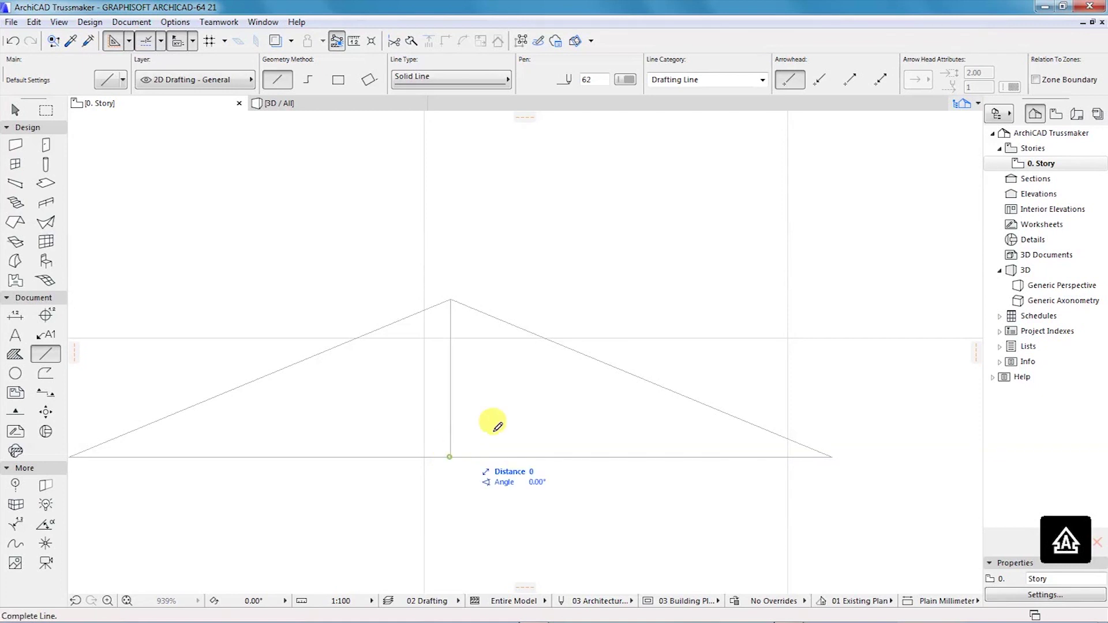
pyautogui.click(557, 347)
pyautogui.click(563, 345)
pyautogui.click(584, 456)
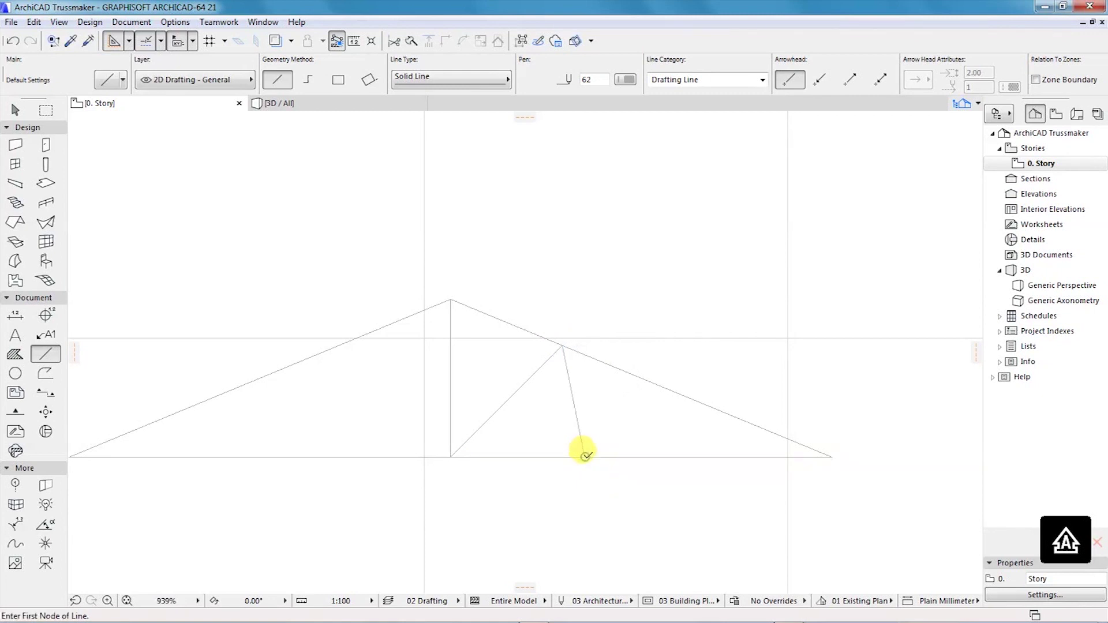
pyautogui.click(584, 457)
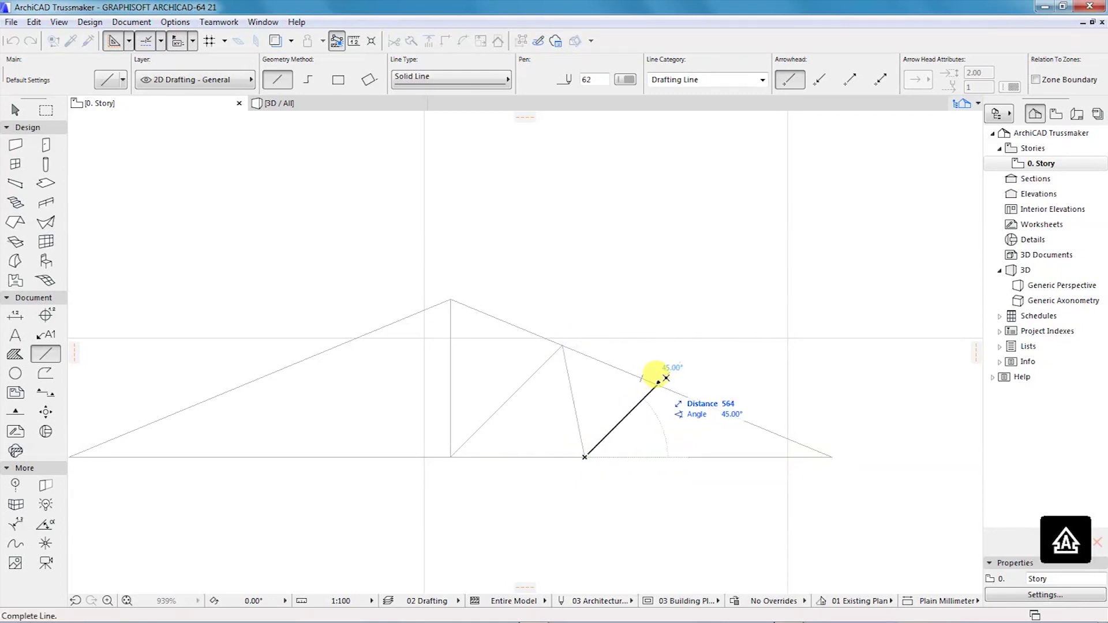
pyautogui.click(656, 380)
pyautogui.click(657, 384)
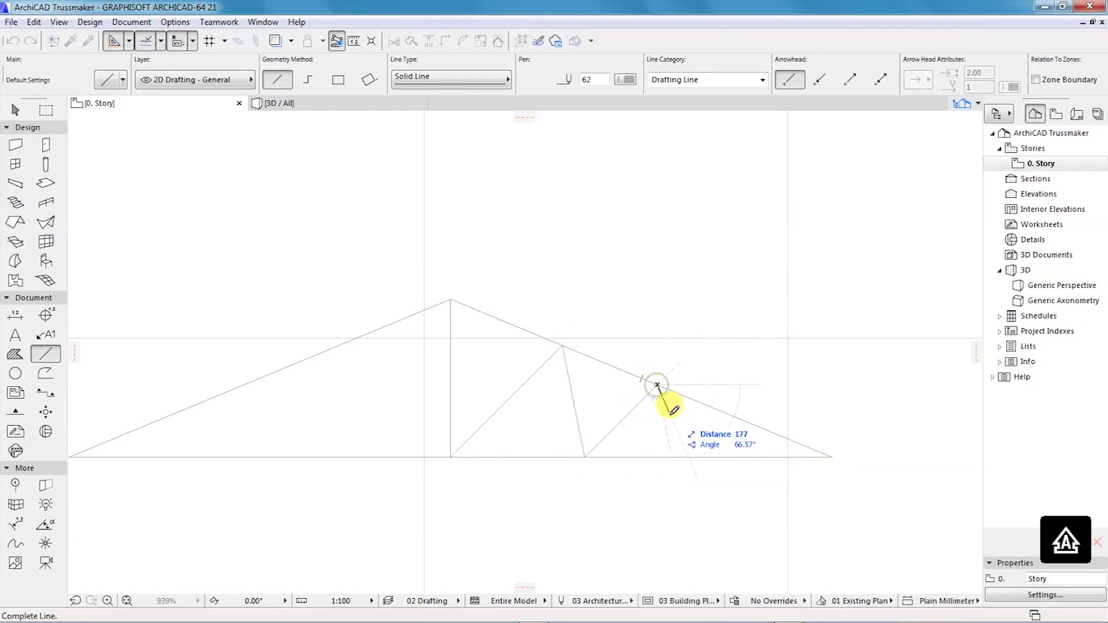
pyautogui.click(733, 457)
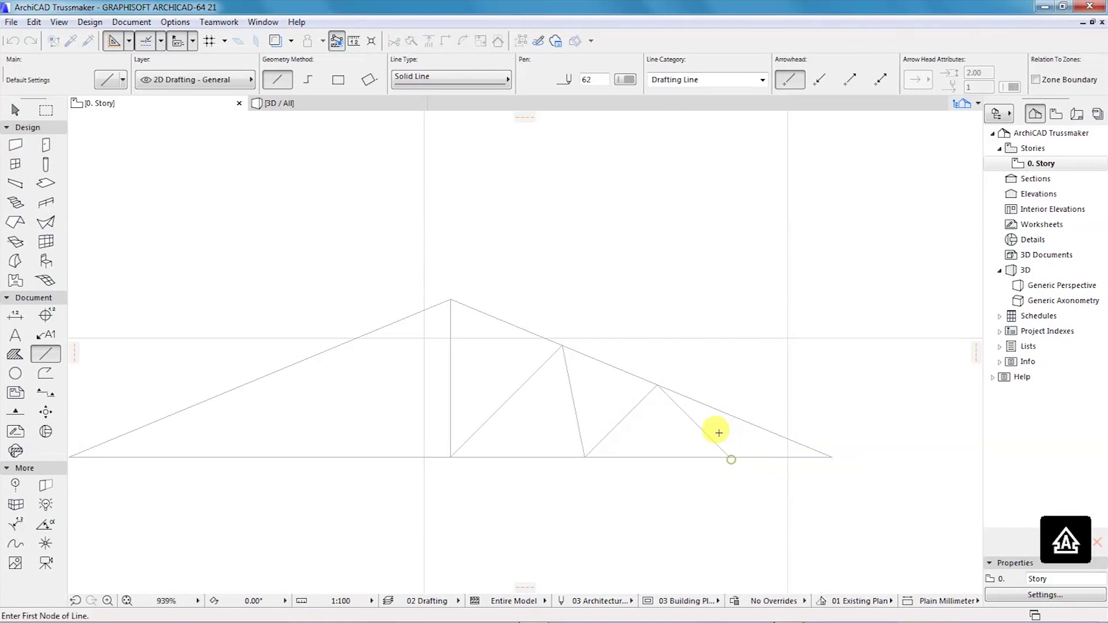
# Step: Mirror a copy of the four right-hand web lines about the vertical centre post
pyautogui.scroll(2, 612, 385)
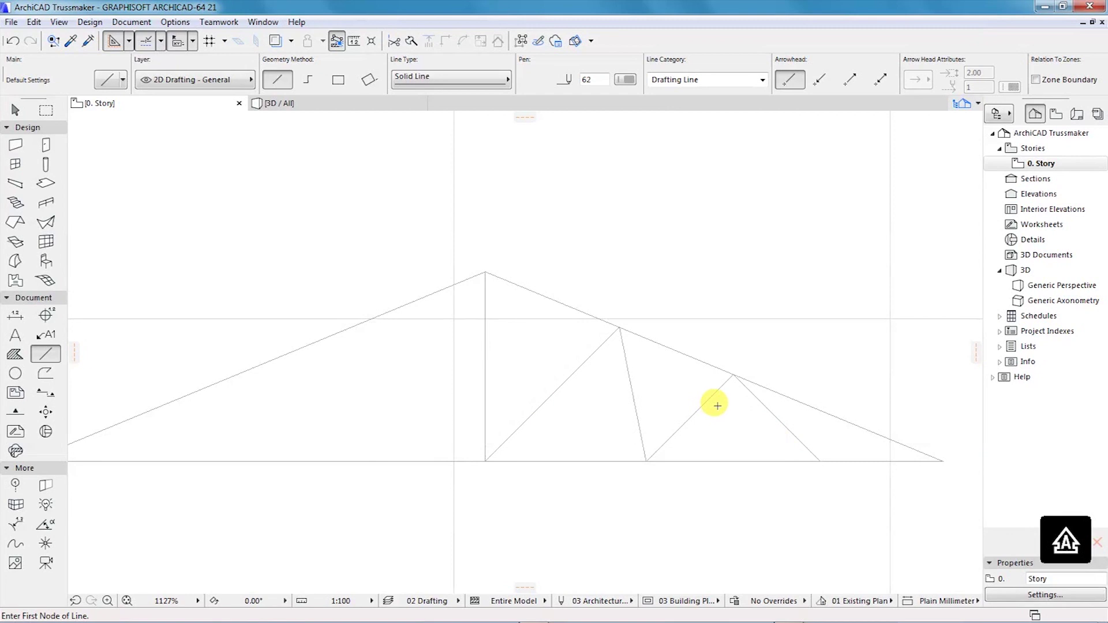
pyautogui.keyDown('shift'); pyautogui.click(774, 416); pyautogui.keyUp('shift')
pyautogui.keyDown('shift'); pyautogui.click(694, 413); pyautogui.keyUp('shift')
pyautogui.keyDown('shift'); pyautogui.click(633, 392); pyautogui.keyUp('shift')
pyautogui.keyDown('shift'); pyautogui.click(579, 366); pyautogui.keyUp('shift')
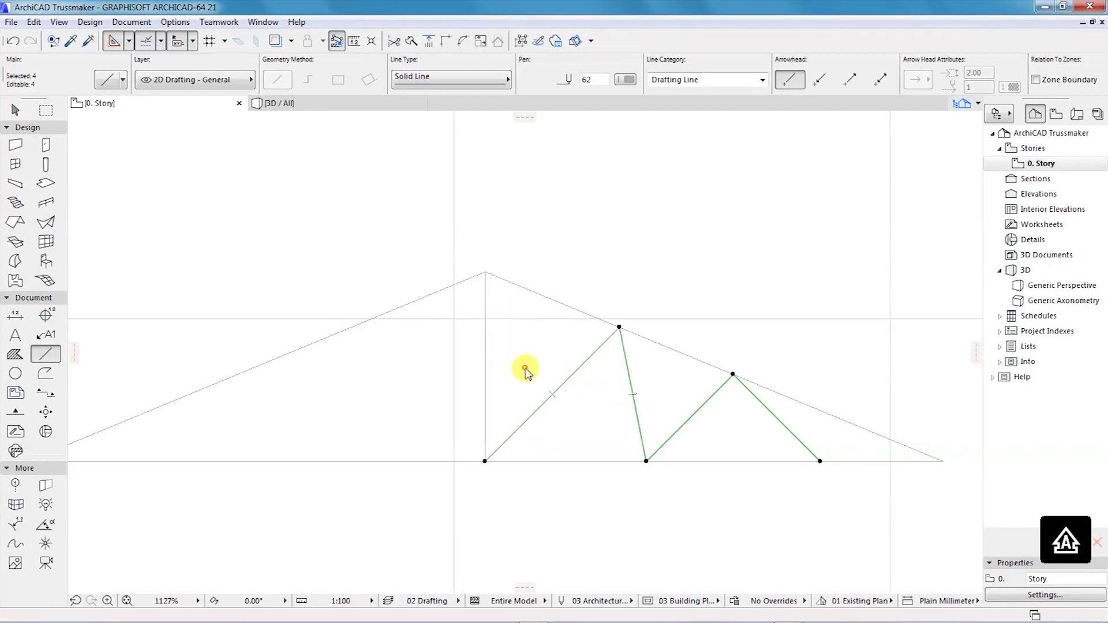
pyautogui.rightClick(521, 365)
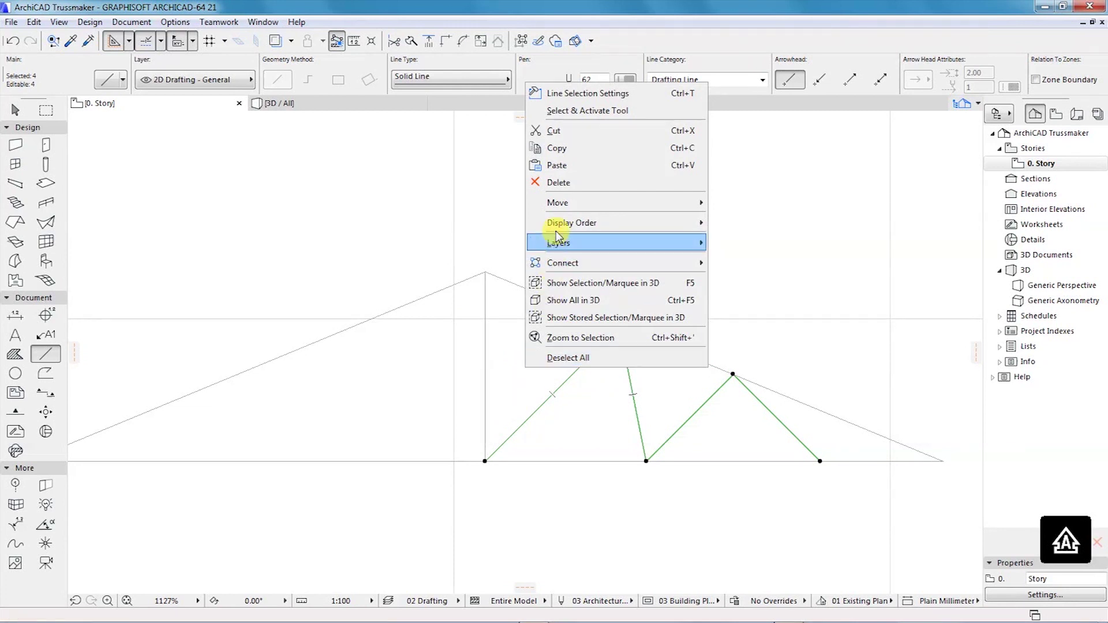
pyautogui.moveTo(559, 209)
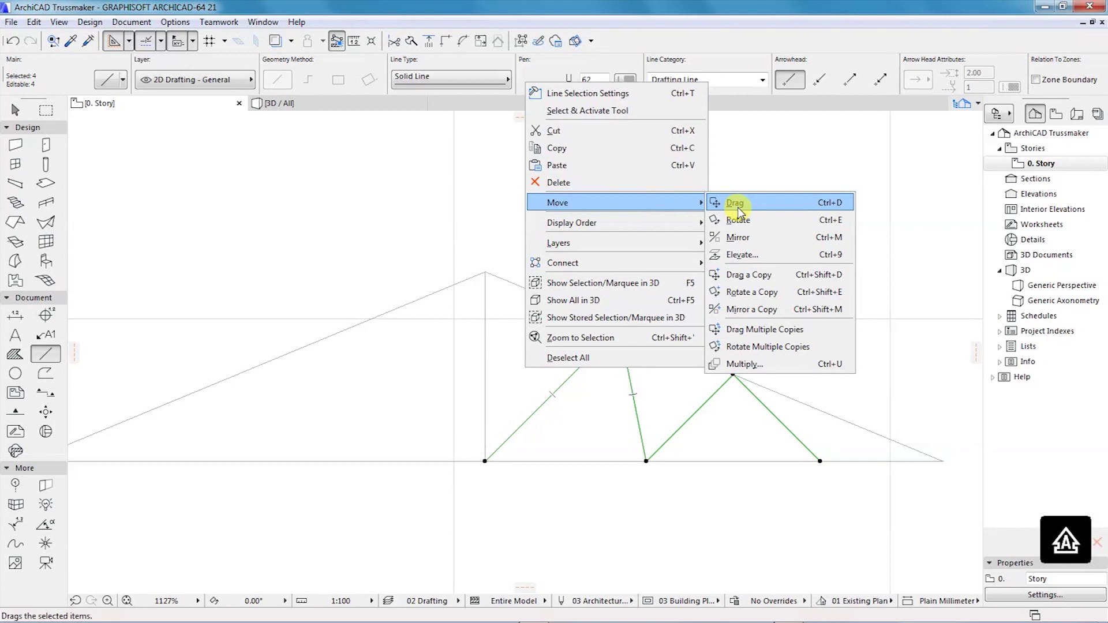
pyautogui.click(745, 309)
pyautogui.scroll(-1, 557, 372)
pyautogui.scroll(-1, 499, 407)
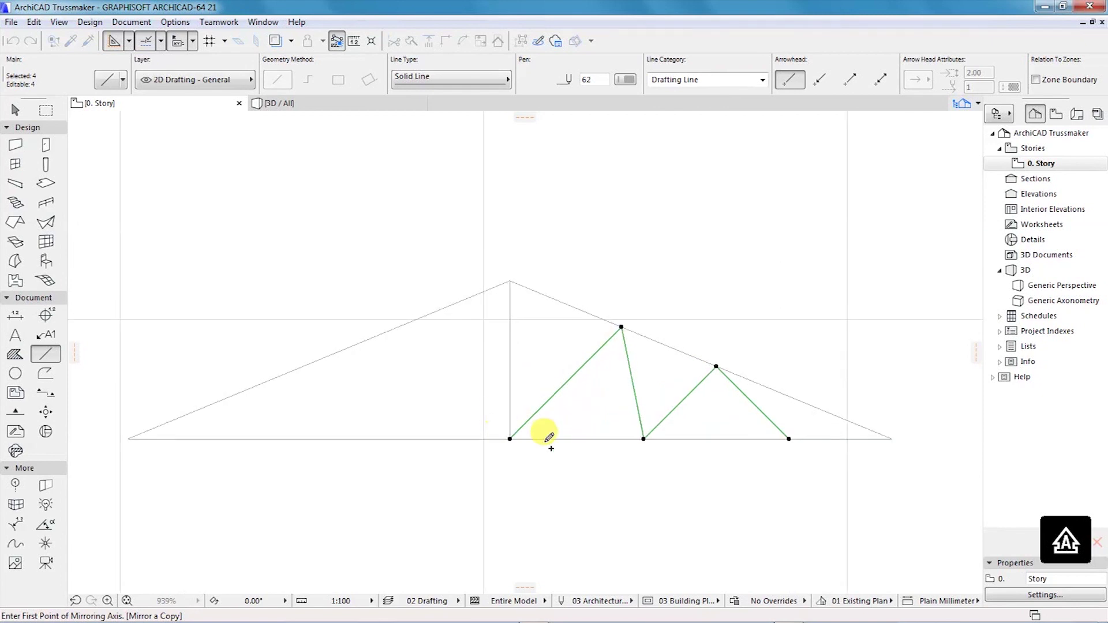
pyautogui.click(509, 438)
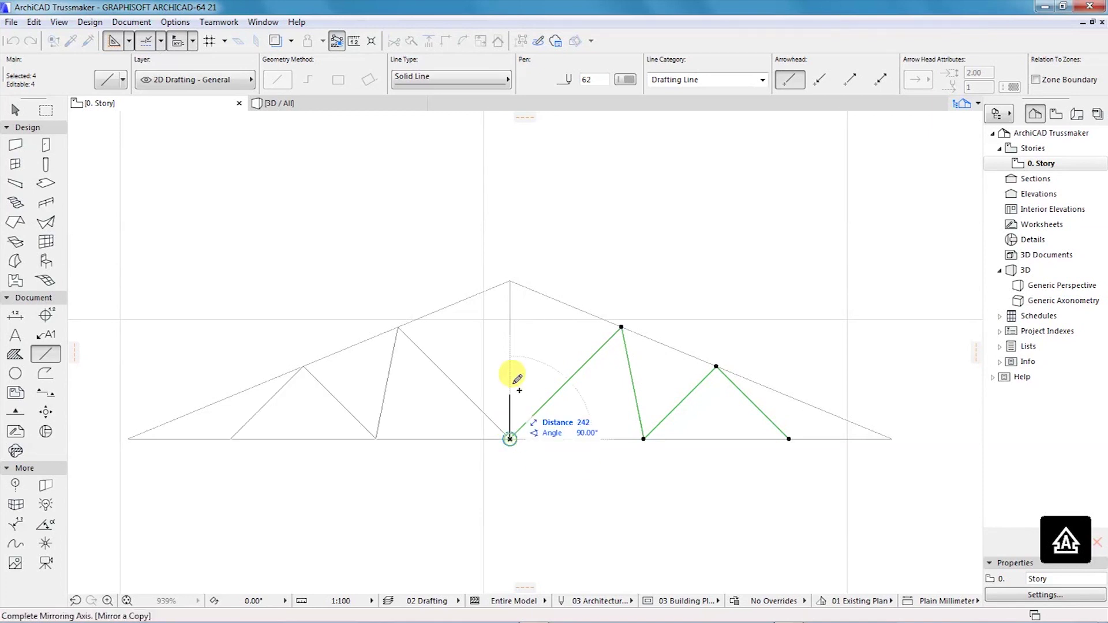
pyautogui.click(508, 291)
pyautogui.press('Escape')
# Step: Change both sloping top chord lines of the truss to pen 6 (blue) in their line settings
pyautogui.scroll(-2, 527, 346)
pyautogui.scroll(2, 490, 356)
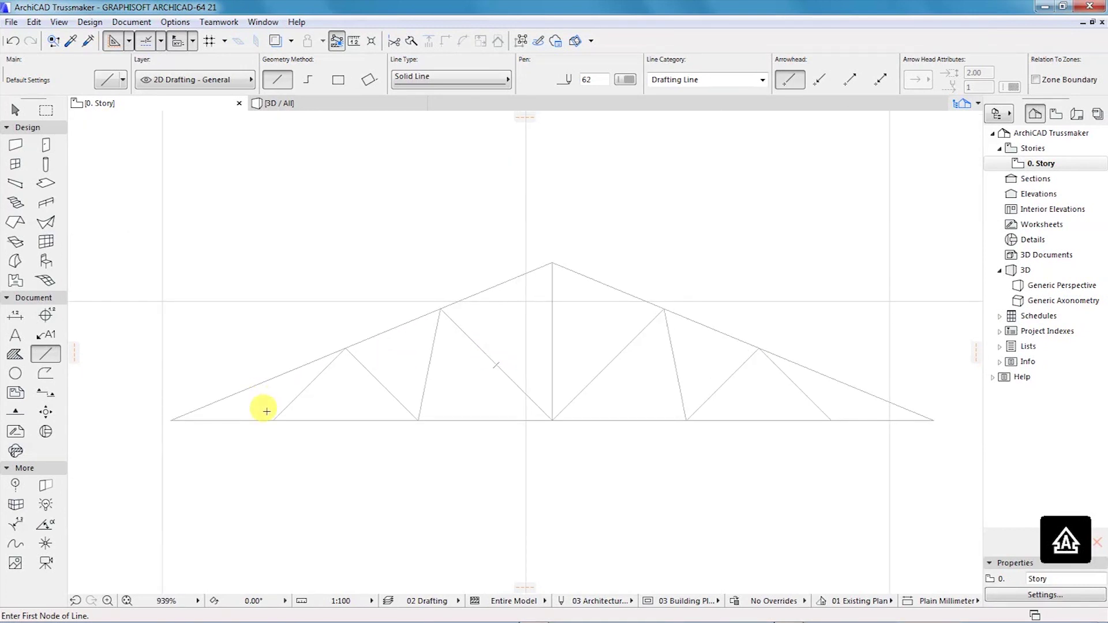
pyautogui.keyDown('shift'); pyautogui.click(288, 373); pyautogui.keyUp('shift')
pyautogui.keyDown('shift'); pyautogui.click(594, 283); pyautogui.keyUp('shift')
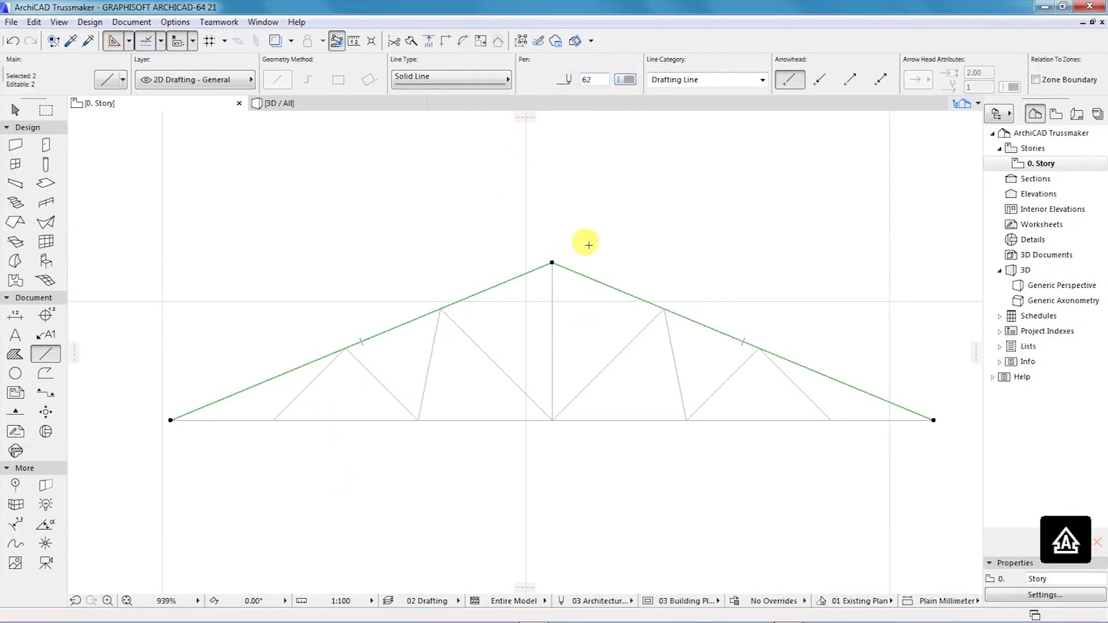
pyautogui.click(111, 81)
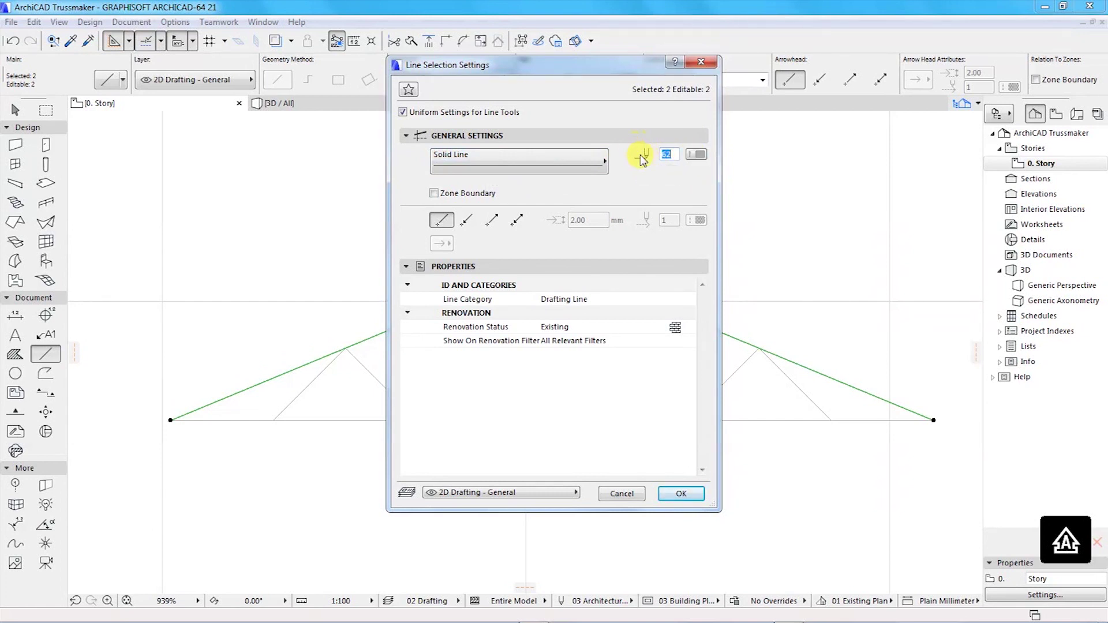
pyautogui.click(694, 156)
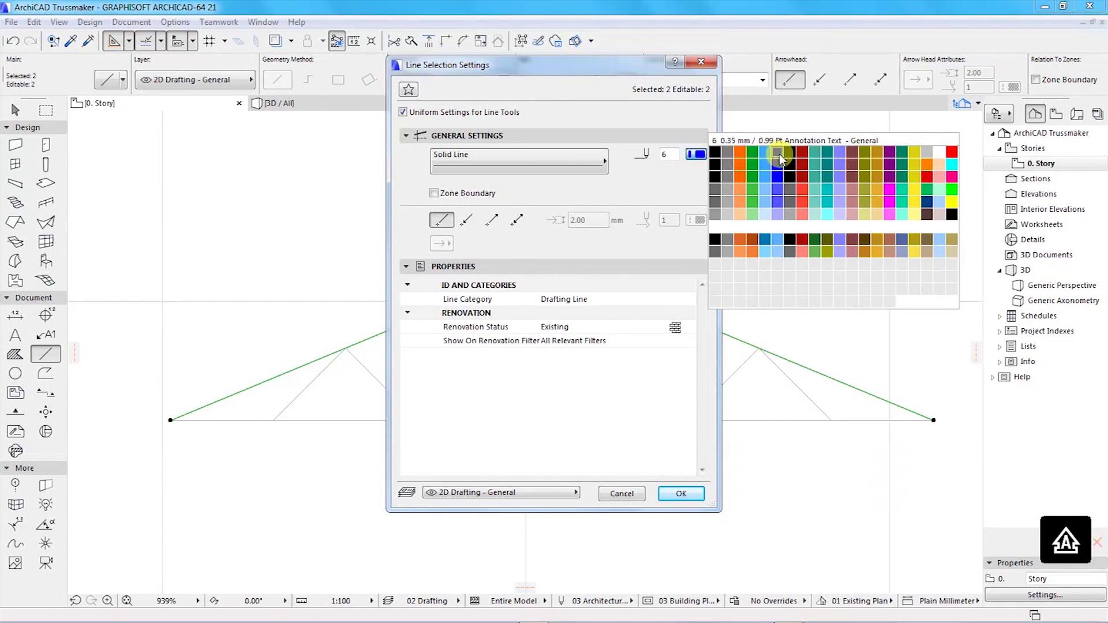
pyautogui.click(914, 201)
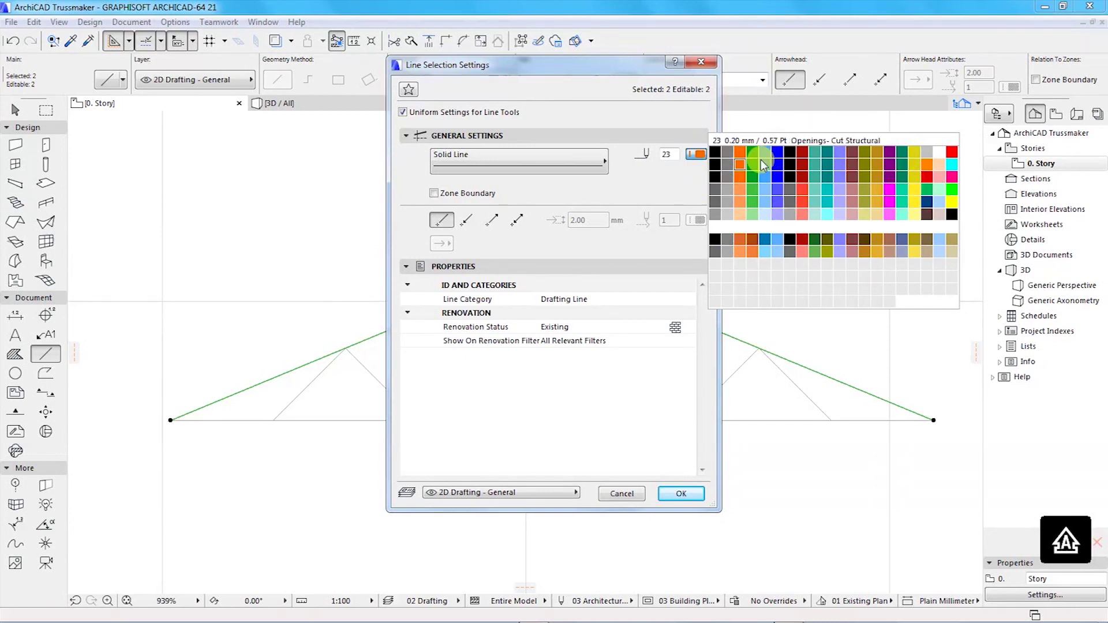
pyautogui.click(777, 153)
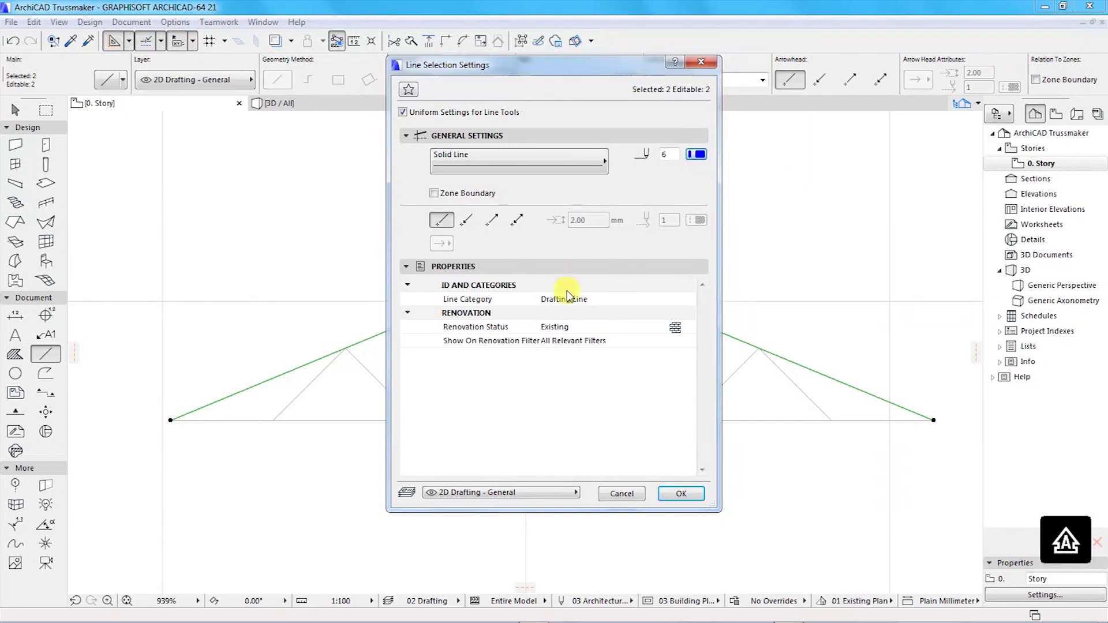
pyautogui.click(676, 495)
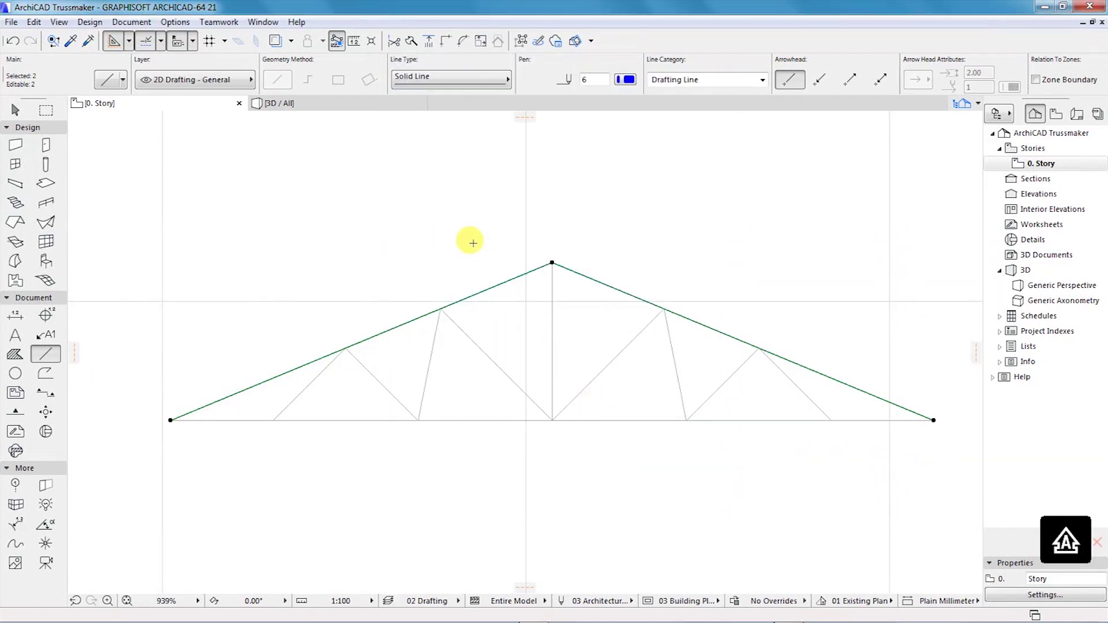
# Step: Change the nine web lines, including the centre post, to pen 8 (red)
pyautogui.keyDown('shift'); pyautogui.click(302, 394); pyautogui.keyUp('shift')
pyautogui.keyDown('shift'); pyautogui.click(383, 386); pyautogui.keyUp('shift')
pyautogui.keyDown('shift'); pyautogui.click(425, 380); pyautogui.keyUp('shift')
pyautogui.keyDown('shift'); pyautogui.click(479, 351); pyautogui.keyUp('shift')
pyautogui.keyDown('shift'); pyautogui.click(552, 357); pyautogui.keyUp('shift')
pyautogui.keyDown('shift'); pyautogui.click(584, 386); pyautogui.keyUp('shift')
pyautogui.keyDown('shift'); pyautogui.click(676, 383); pyautogui.keyUp('shift')
pyautogui.click(734, 383)
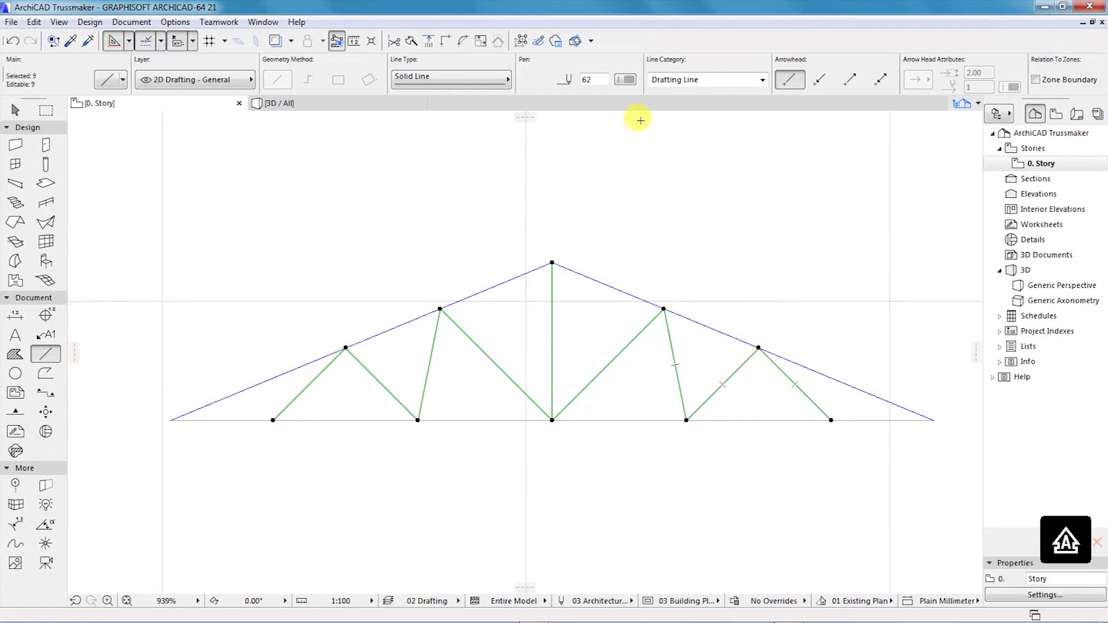
pyautogui.click(626, 79)
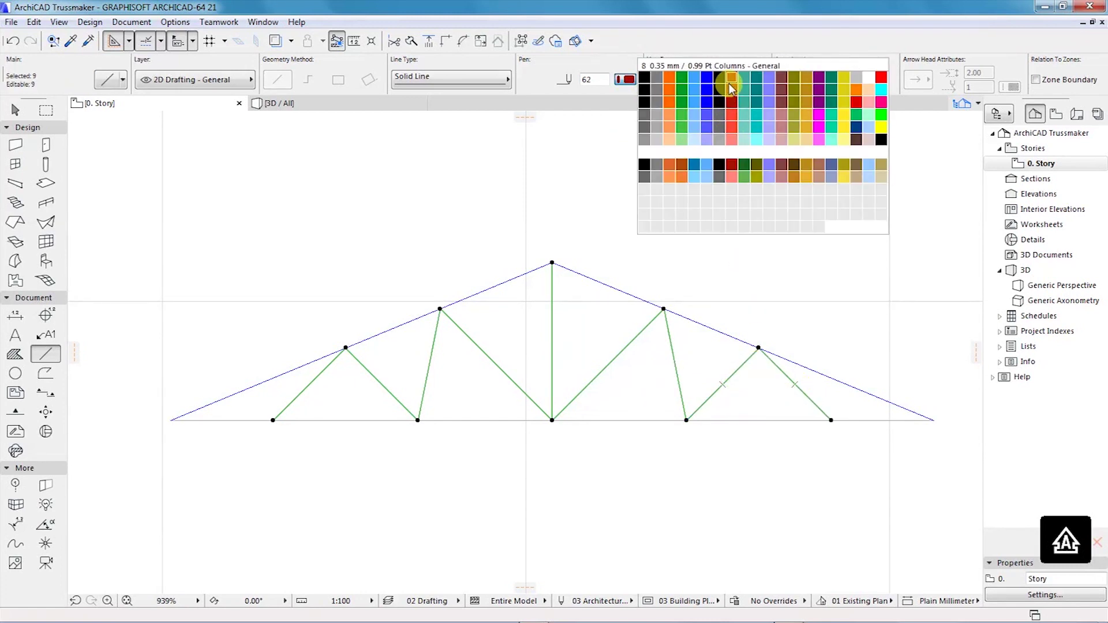
pyautogui.click(730, 83)
pyautogui.press('Escape')
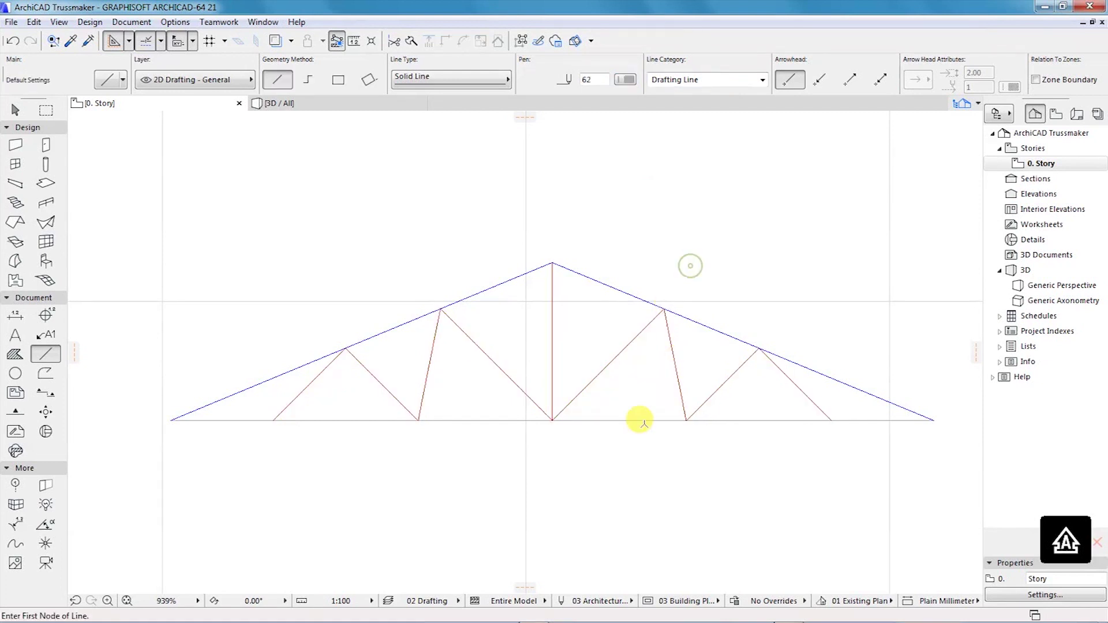
# Step: Change the horizontal bottom chord line to the black pen
pyautogui.keyDown('shift'); pyautogui.click(610, 419); pyautogui.keyUp('shift')
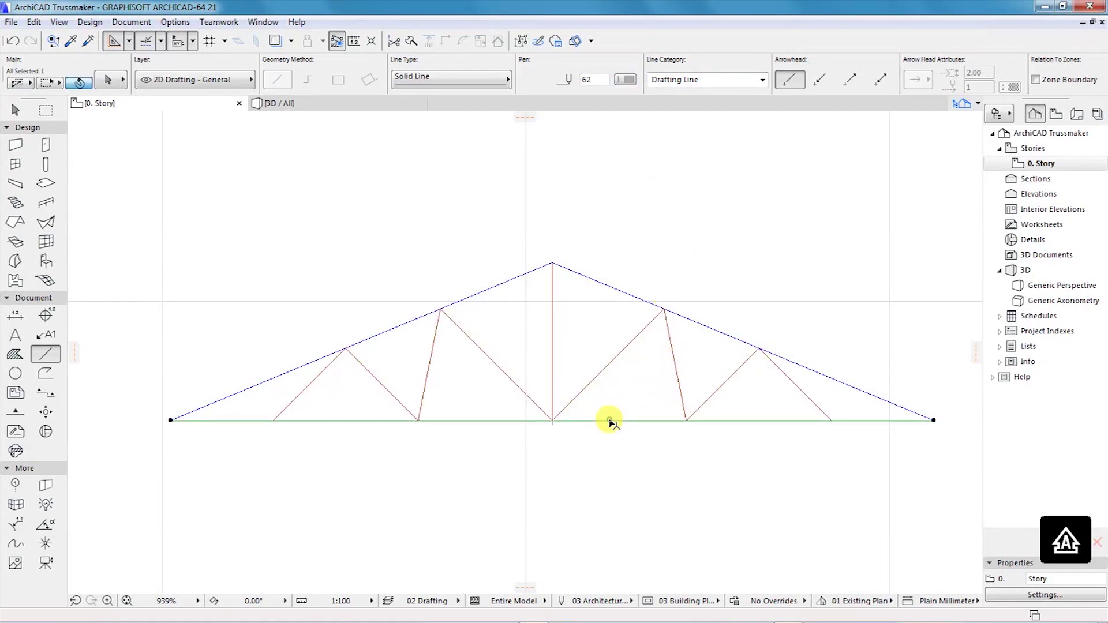
pyautogui.click(620, 81)
pyautogui.click(647, 79)
pyautogui.press('Escape')
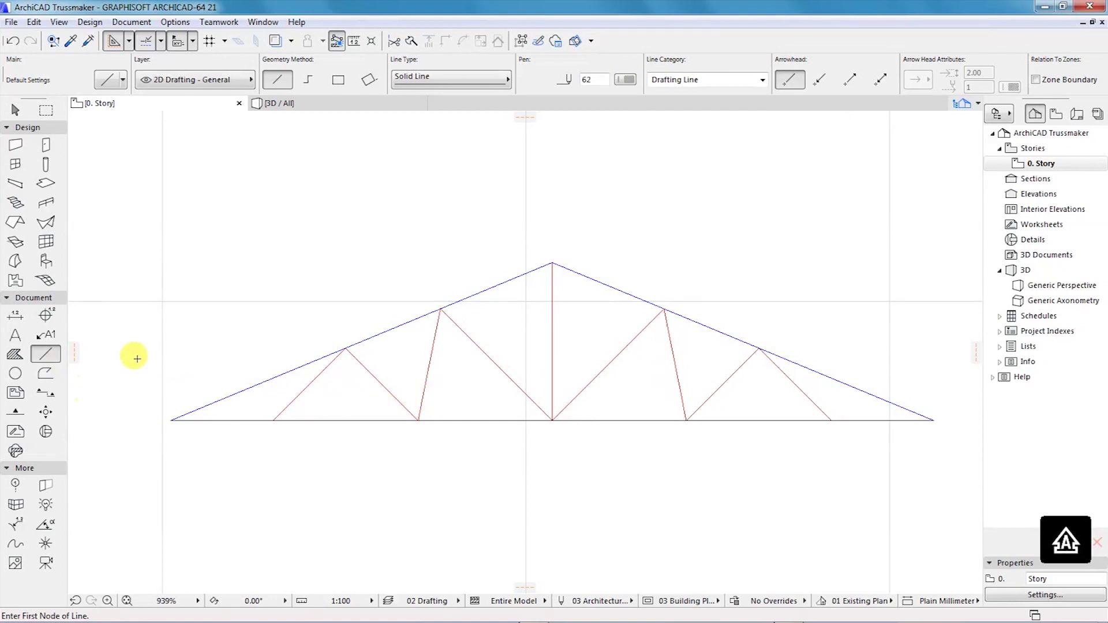
# Step: Dimension the bottom chord's full length with a linear dimension placed below the truss
pyautogui.scroll(-1, 469, 390)
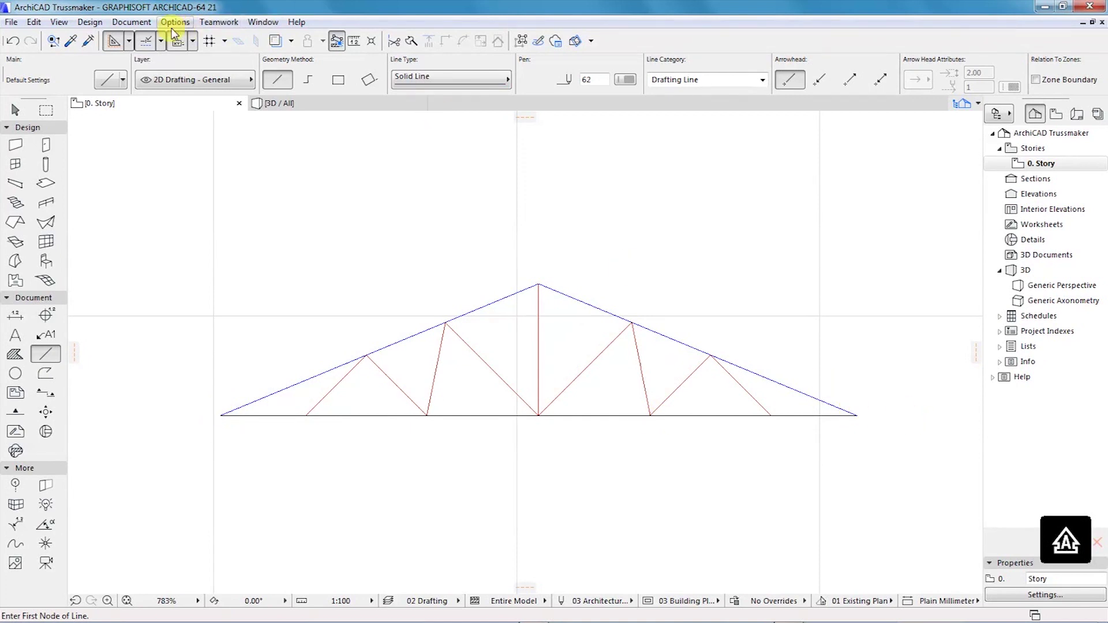
pyautogui.click(133, 23)
pyautogui.moveTo(148, 40)
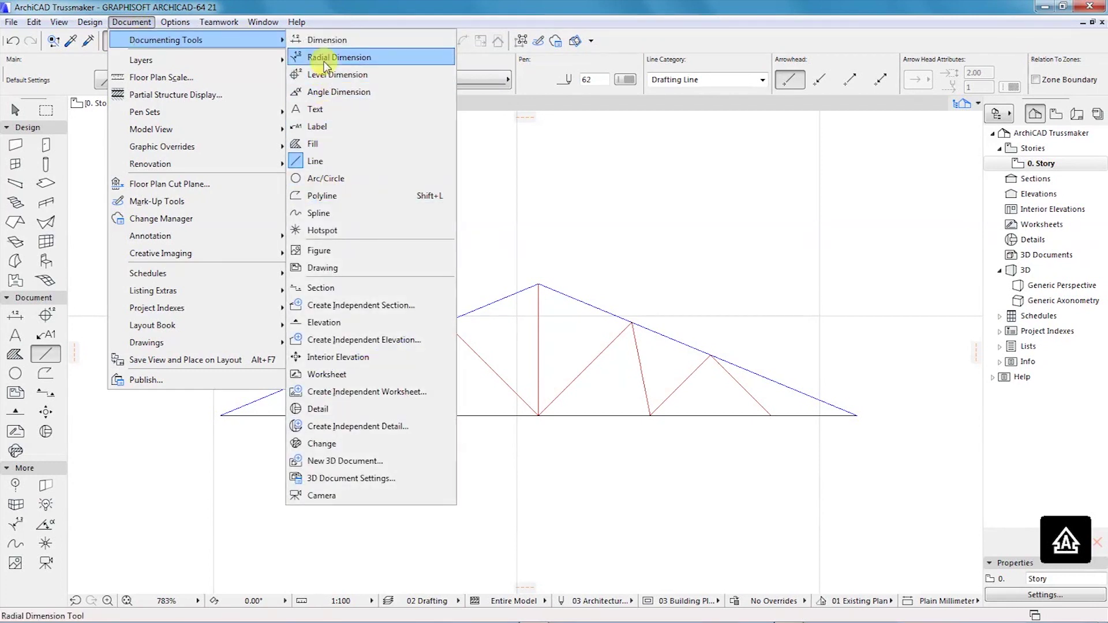
pyautogui.click(322, 41)
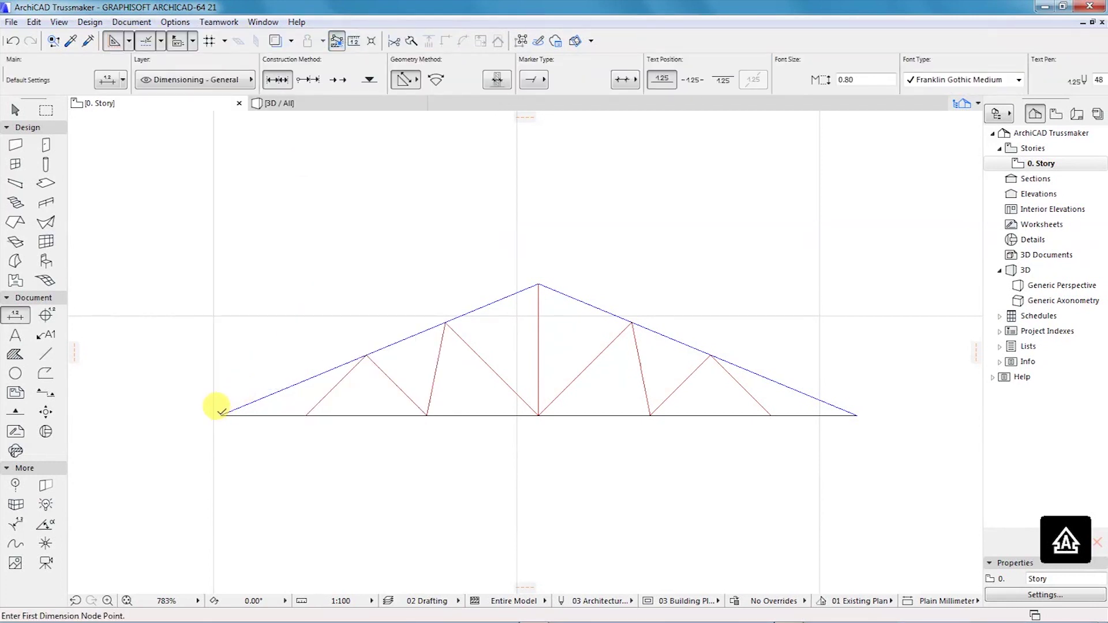
pyautogui.click(221, 415)
pyautogui.click(857, 415)
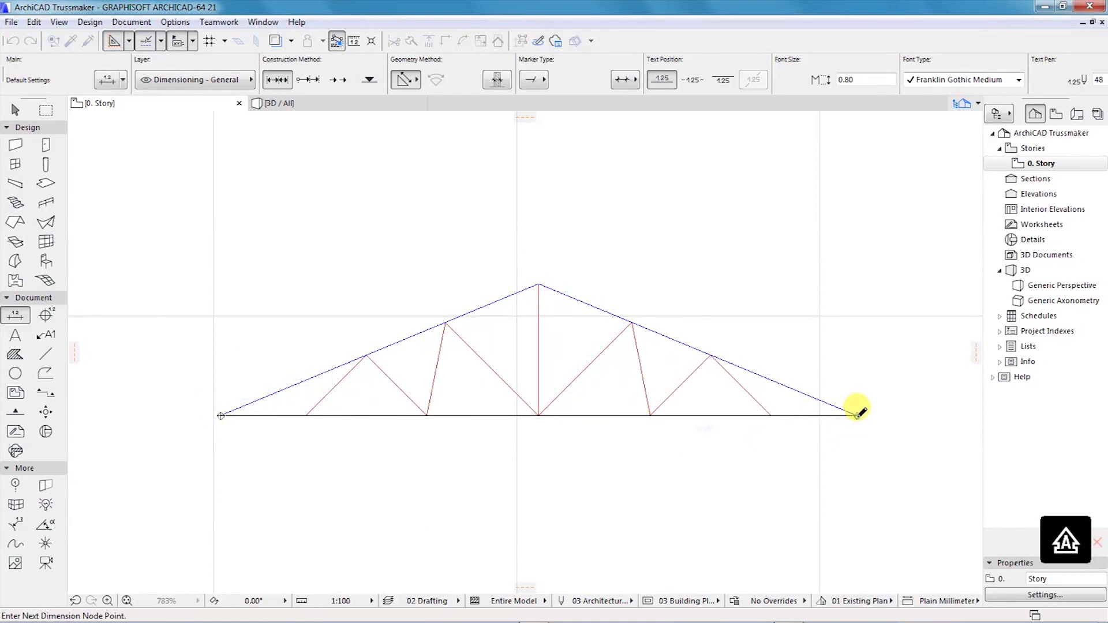
pyautogui.doubleClick(534, 478)
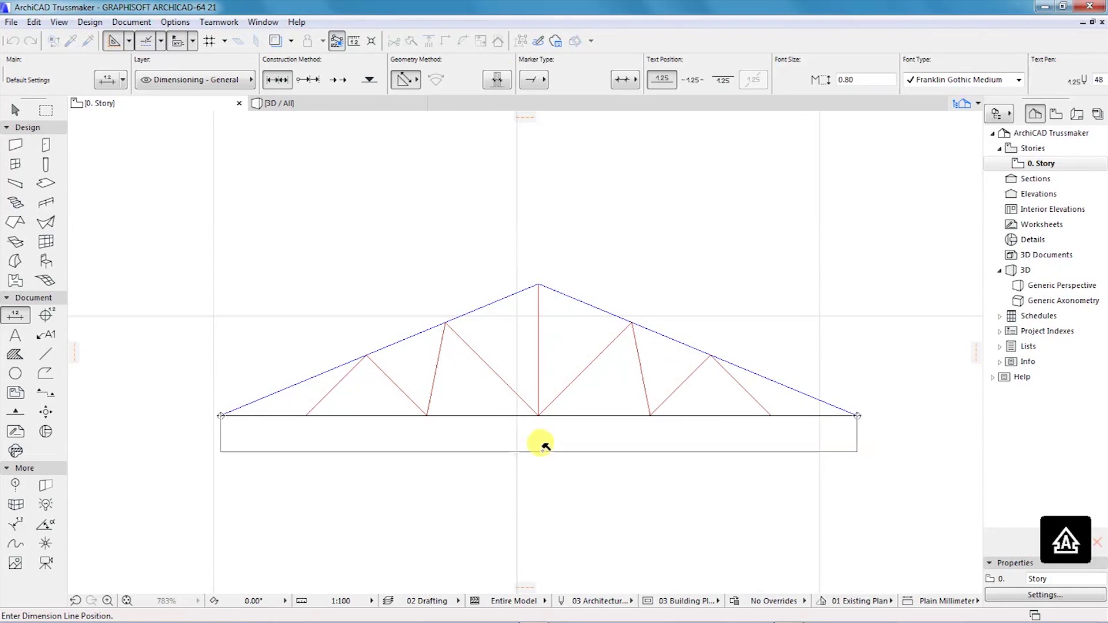
pyautogui.click(540, 465)
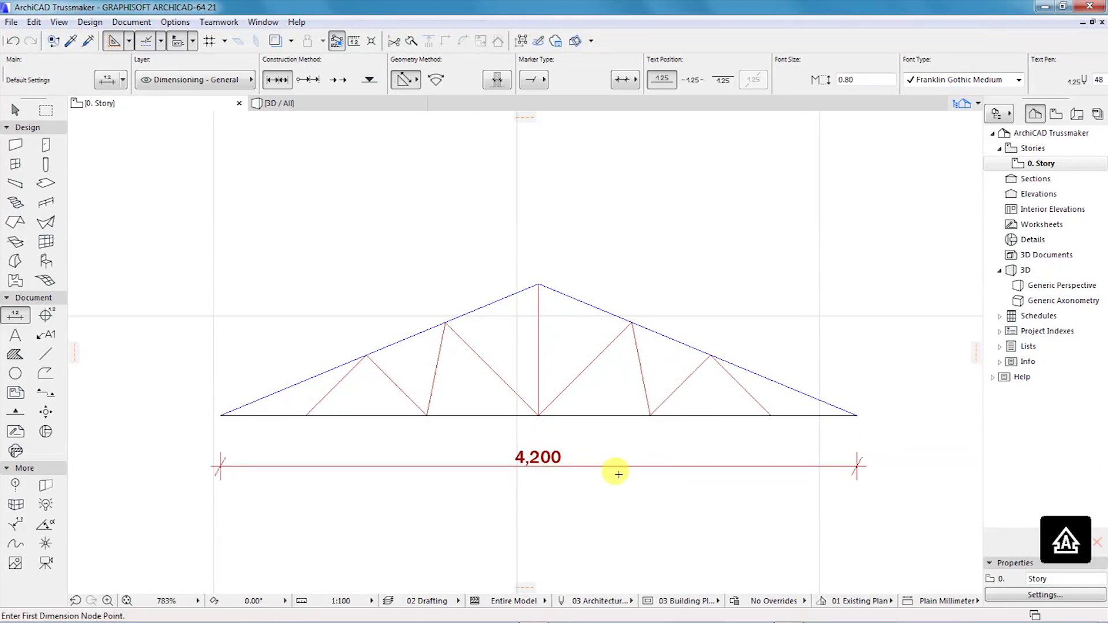
# Step: Dimension the right top chord from its end to the apex, with the dimension line parallel above the slope
pyautogui.click(859, 416)
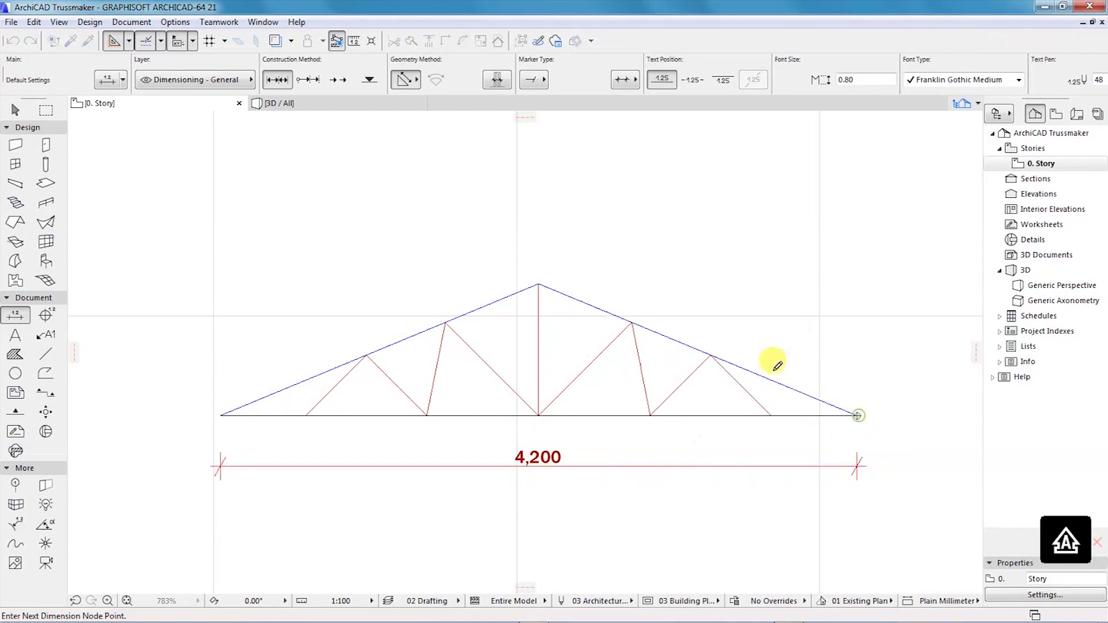
pyautogui.click(539, 285)
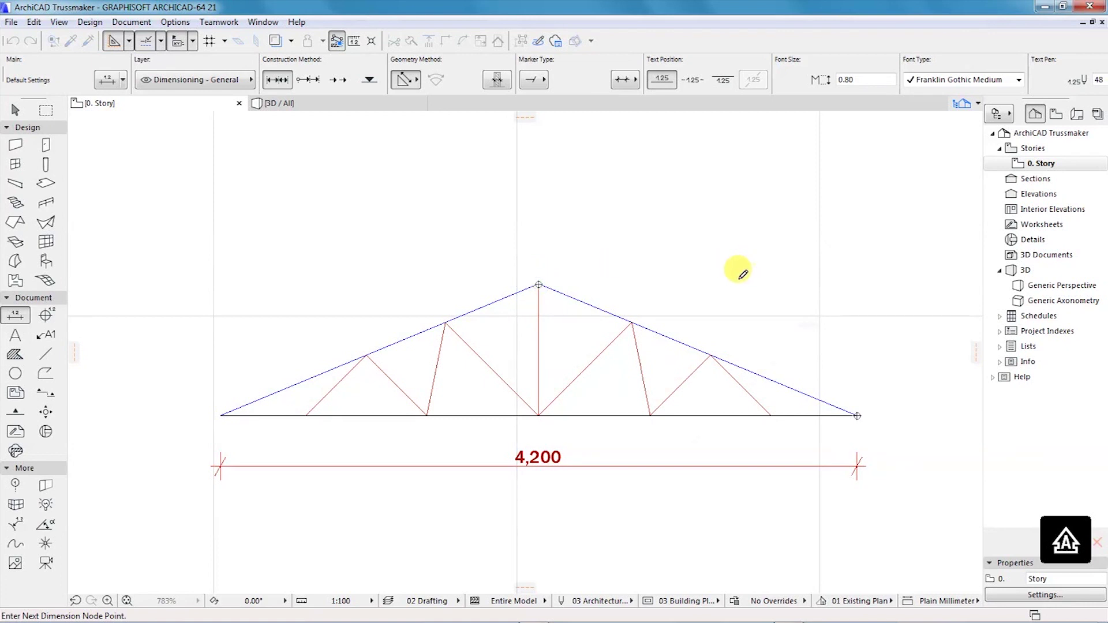
pyautogui.doubleClick(728, 280)
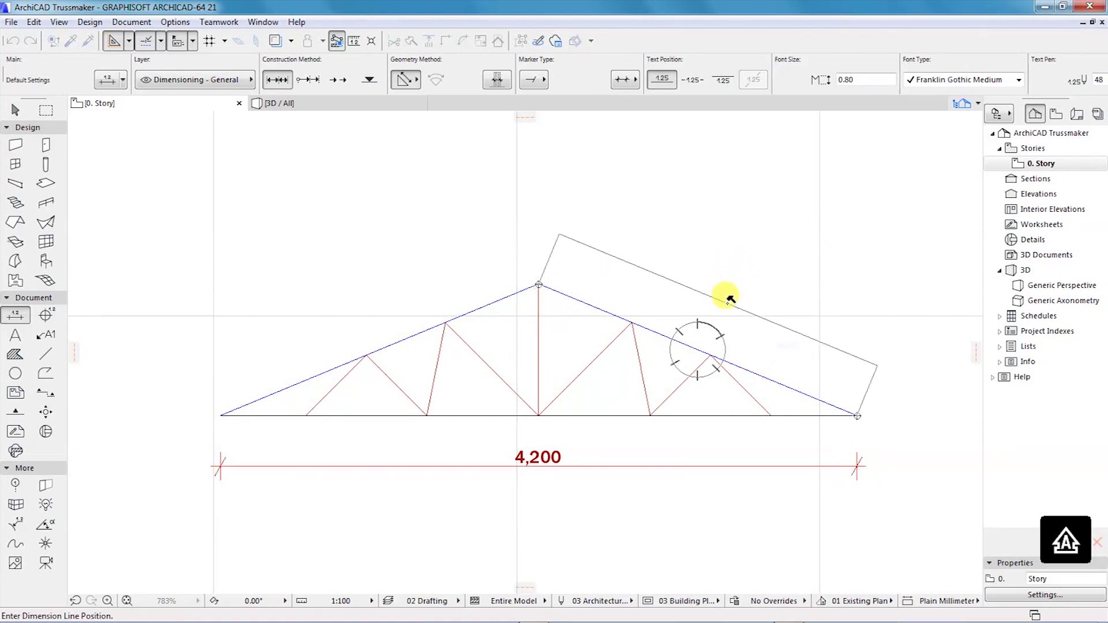
pyautogui.click(725, 297)
pyautogui.scroll(-1, 525, 378)
pyautogui.scroll(1, 543, 407)
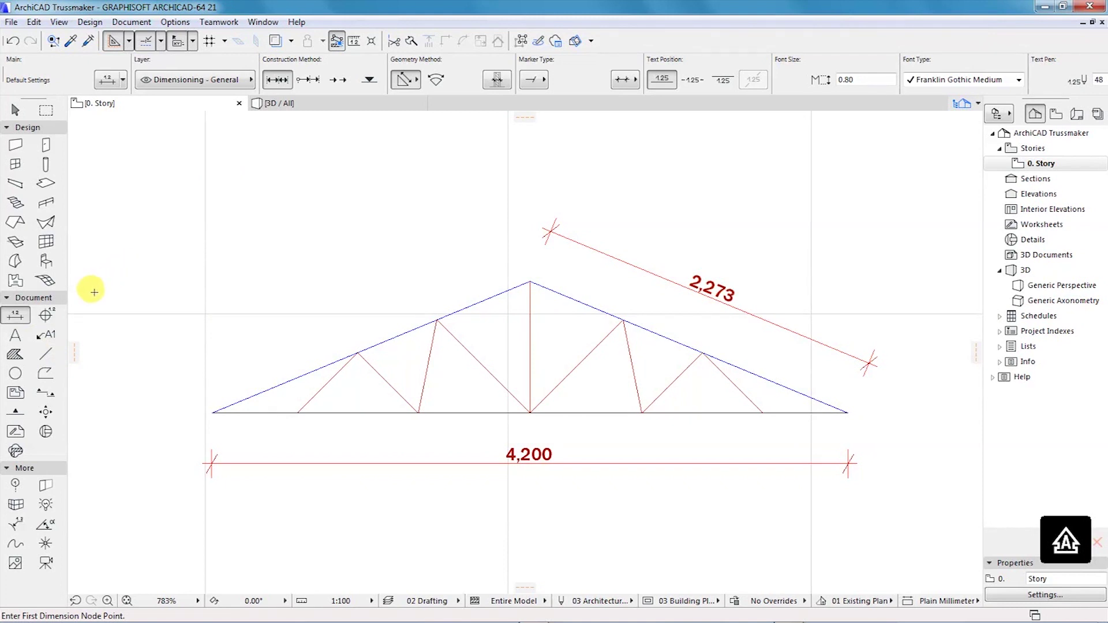
pyautogui.click(132, 22)
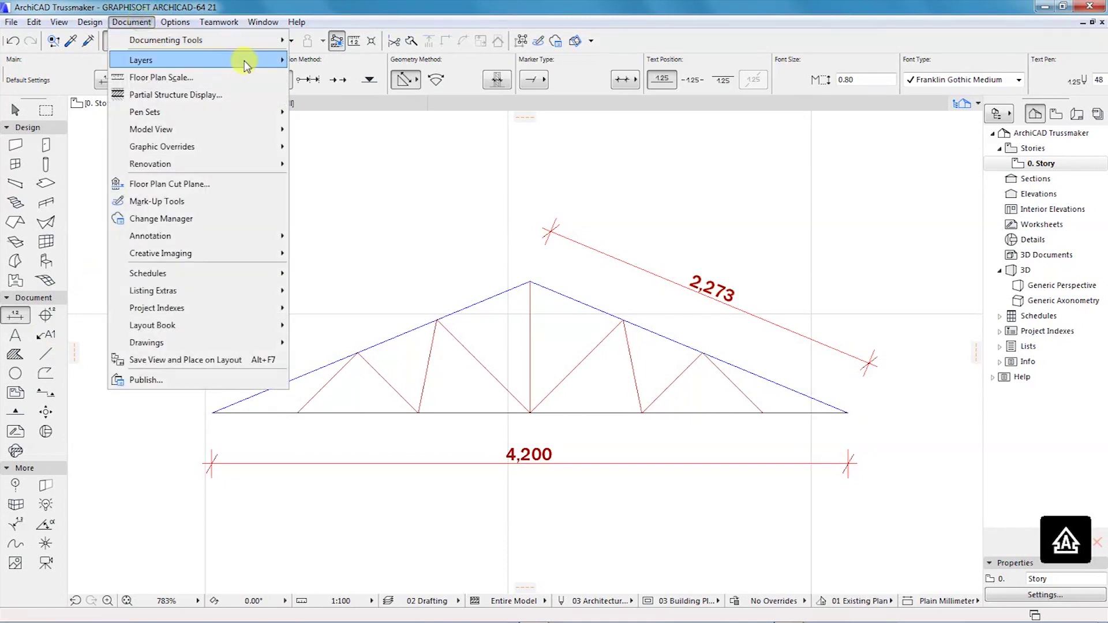
pyautogui.moveTo(212, 39)
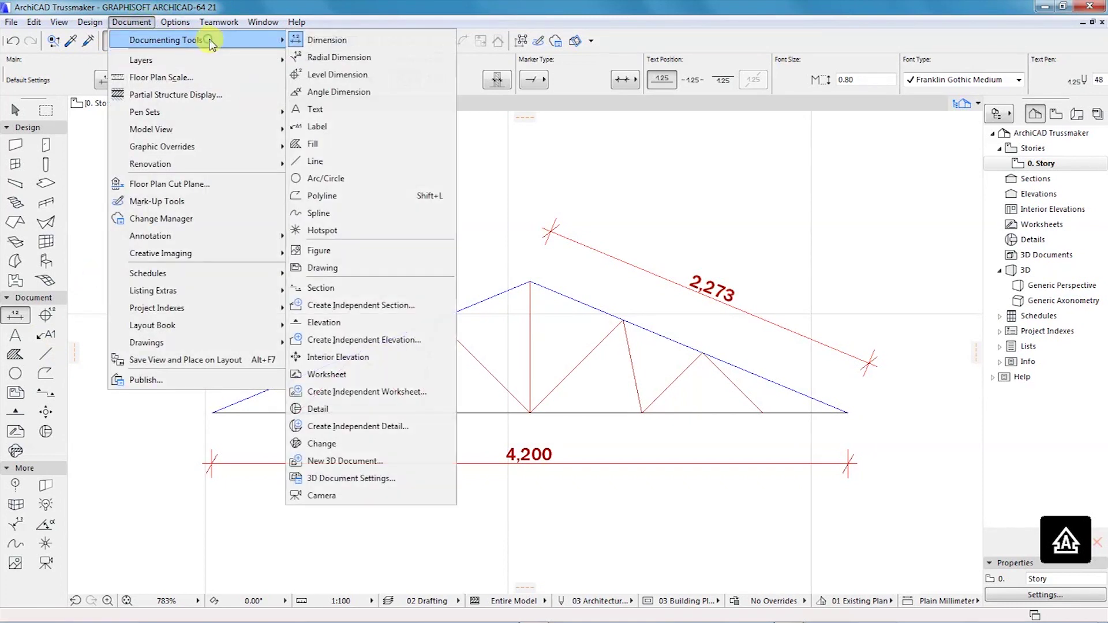
pyautogui.click(333, 58)
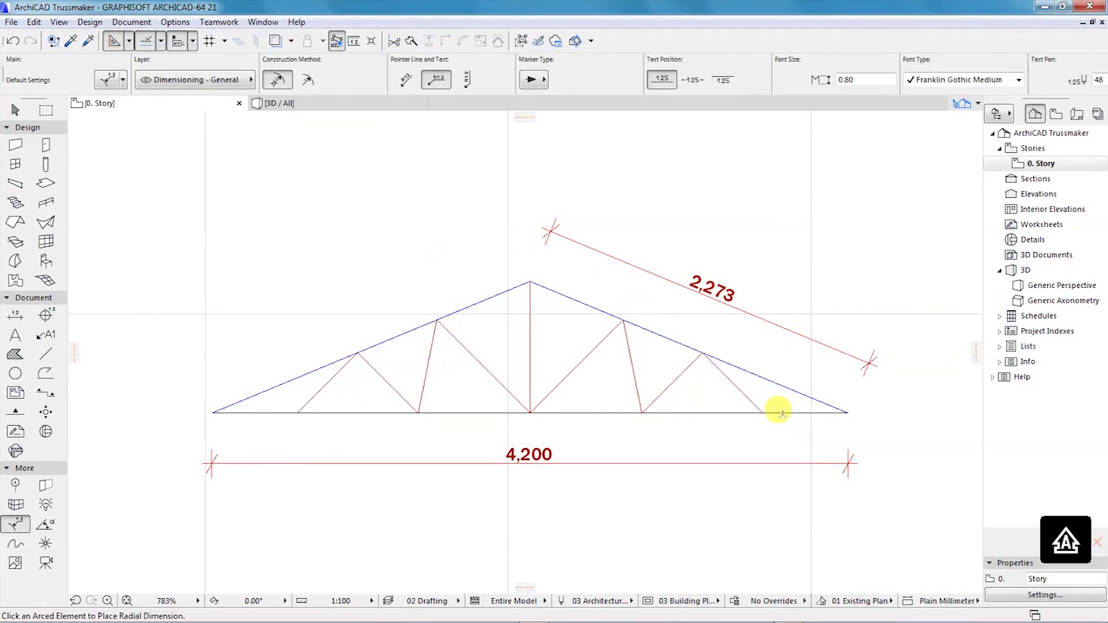
pyautogui.scroll(3, 845, 411)
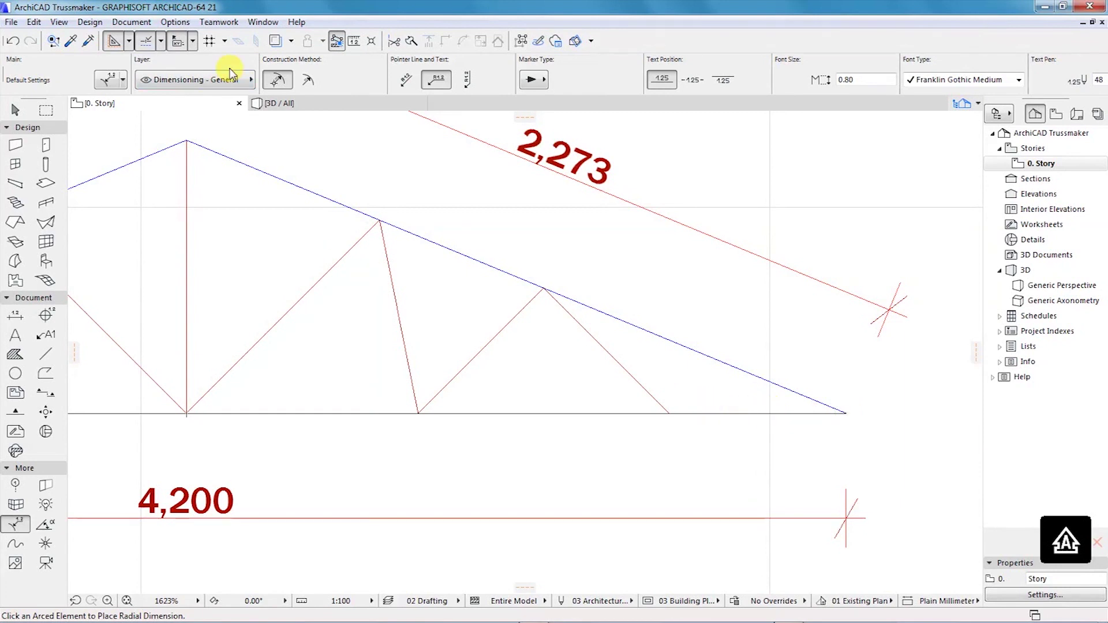
pyautogui.click(131, 21)
pyautogui.moveTo(263, 22)
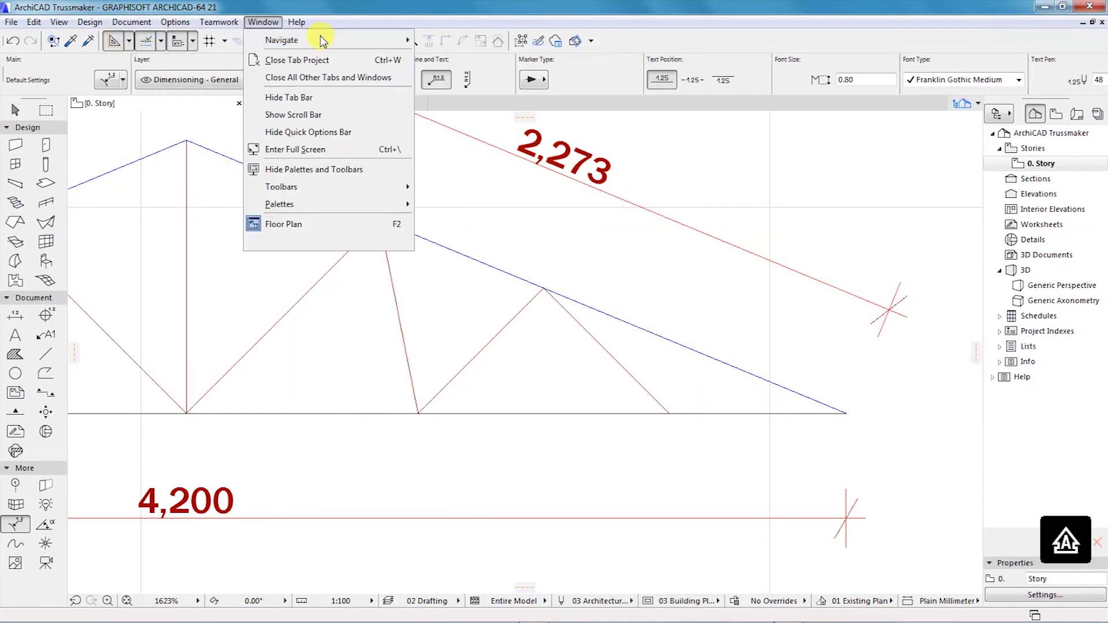
pyautogui.moveTo(132, 22)
pyautogui.moveTo(167, 39)
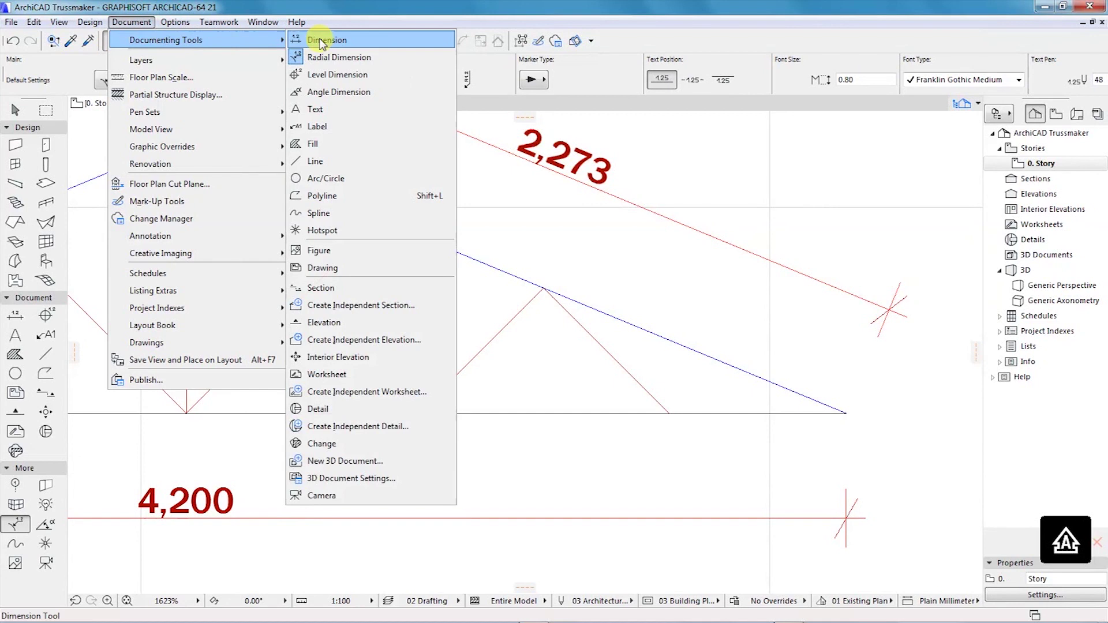
pyautogui.click(318, 59)
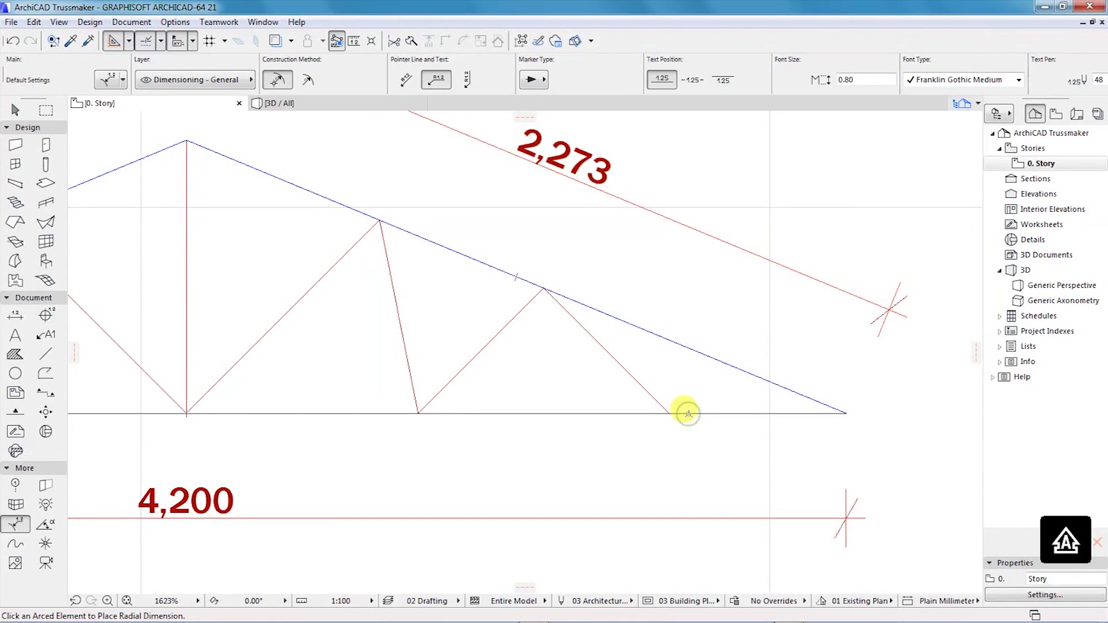
pyautogui.scroll(-5, 658, 393)
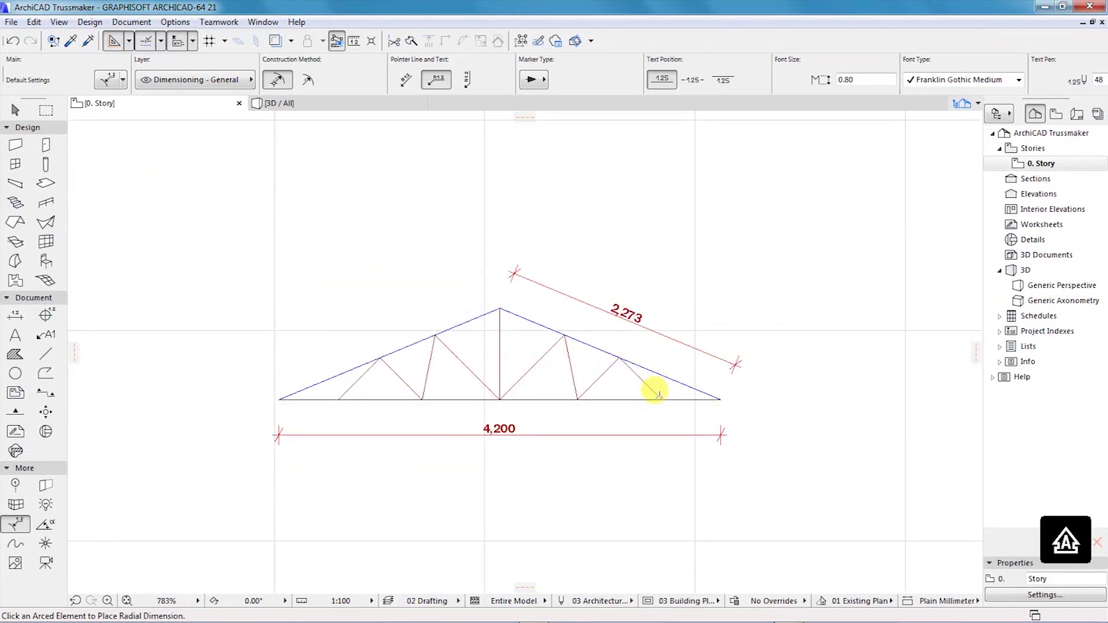
pyautogui.scroll(2, 658, 392)
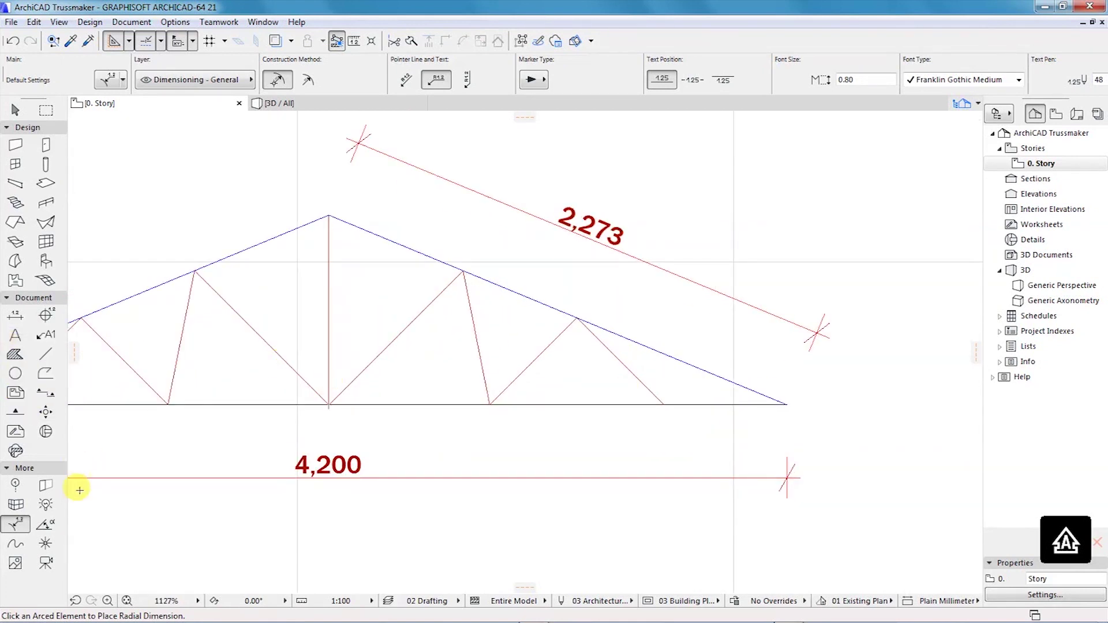
# Step: Try to place an angle dimension between the bottom chord and the right top chord near the truss's right end
pyautogui.click(44, 526)
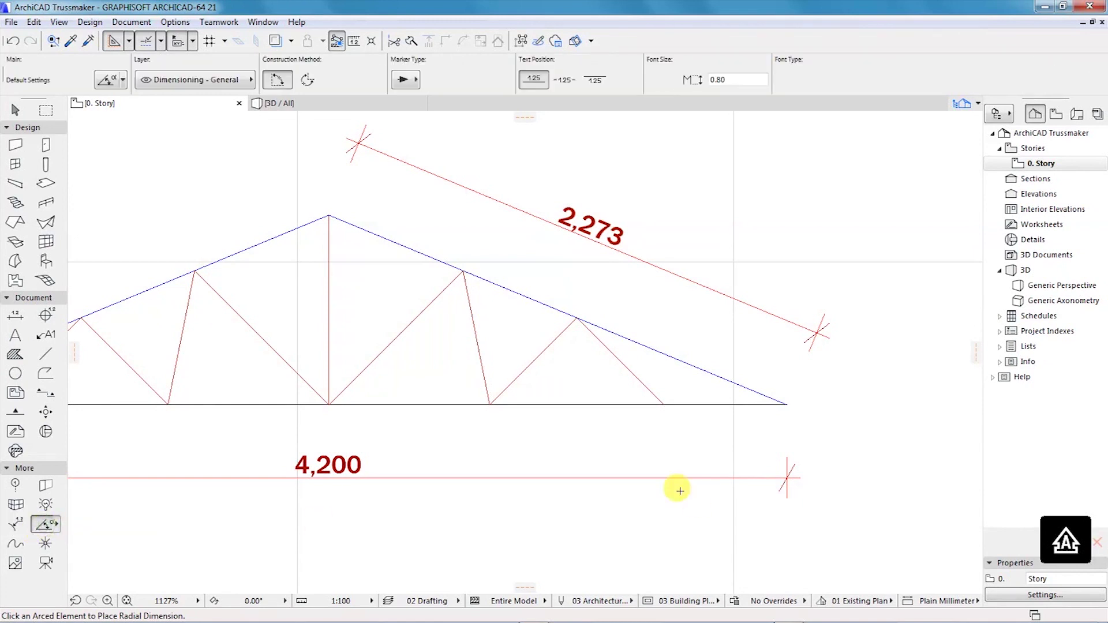
pyautogui.click(697, 404)
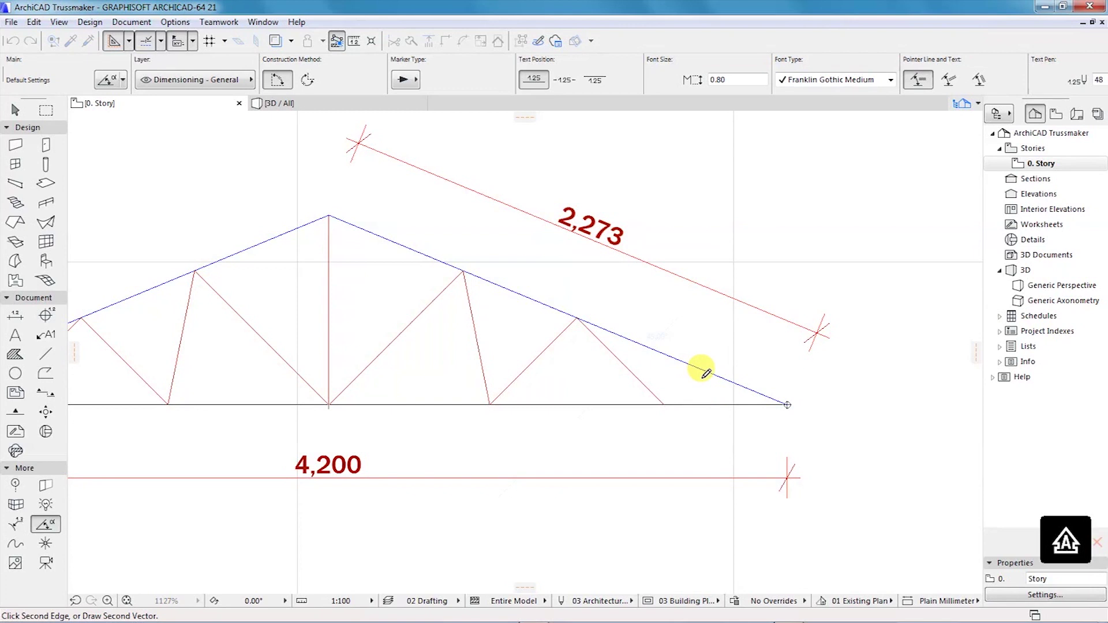
pyautogui.scroll(-2, 766, 396)
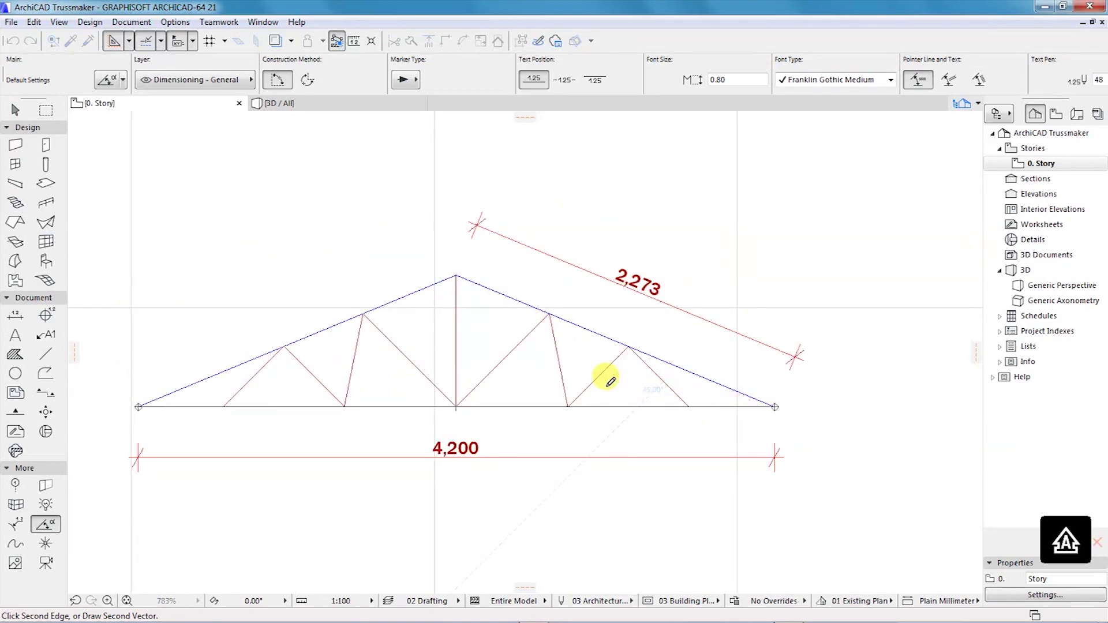
pyautogui.click(457, 275)
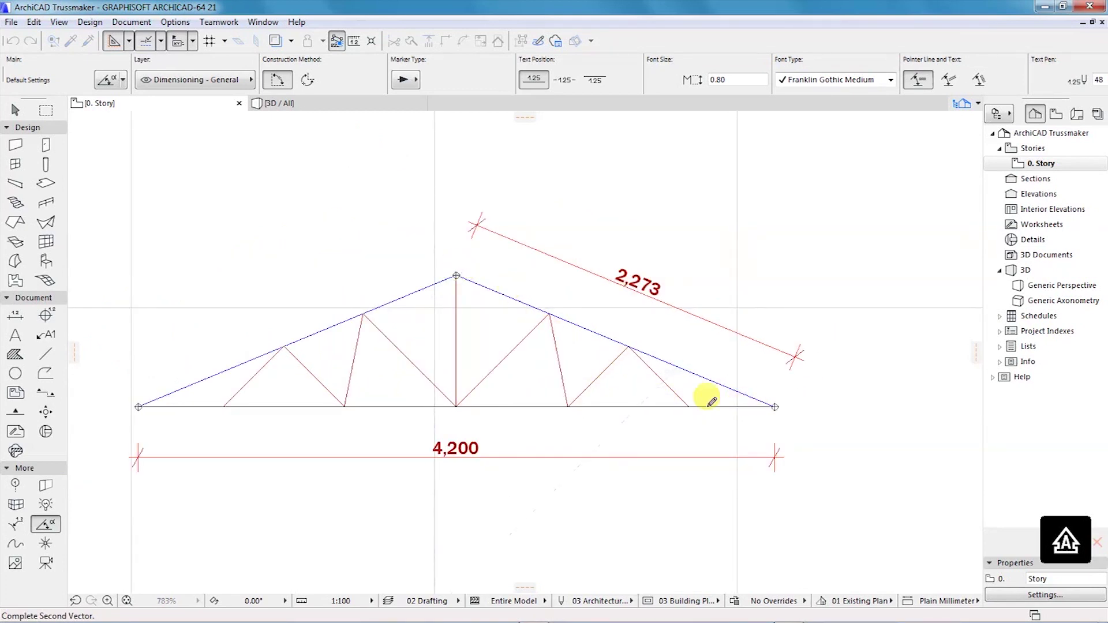
pyautogui.click(715, 387)
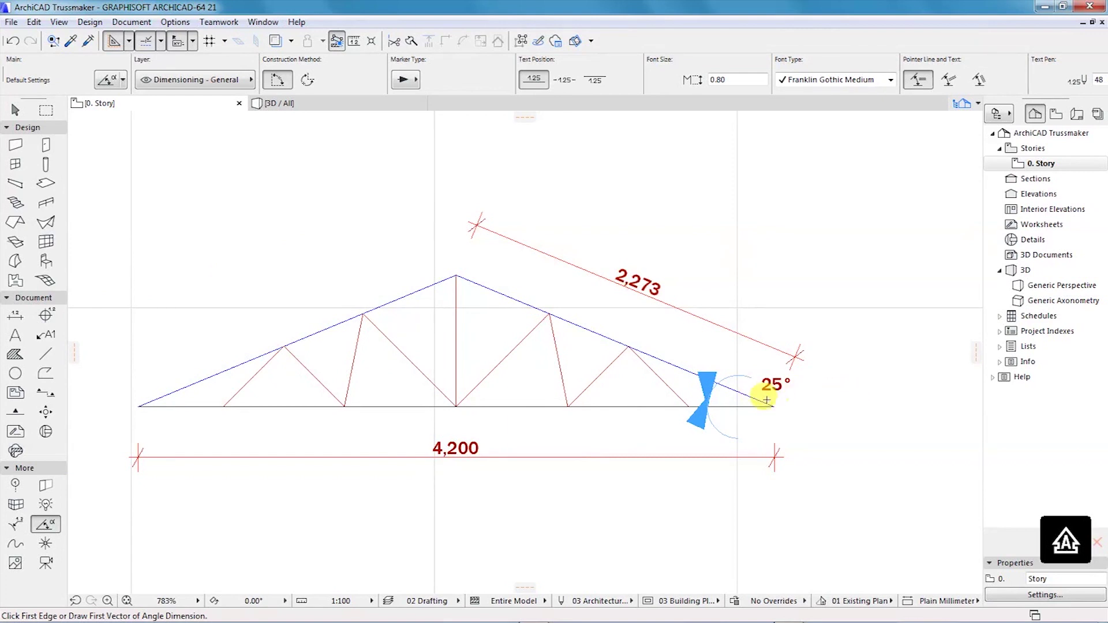
# Step: Delete the misplaced angle dimension at the truss's right end
pyautogui.scroll(4, 769, 404)
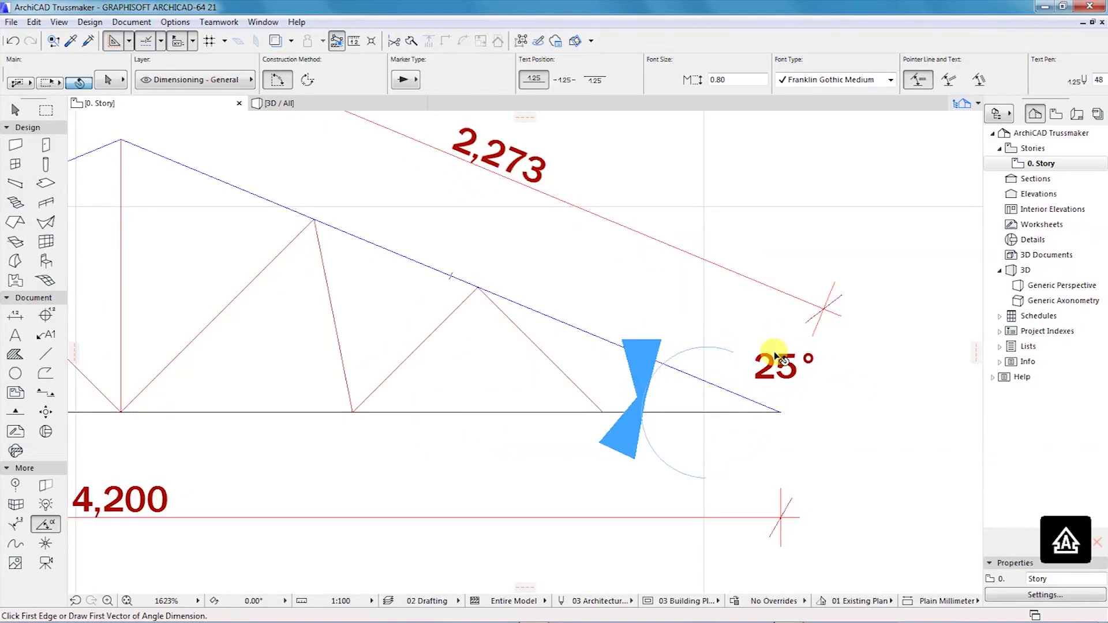
pyautogui.click(808, 376)
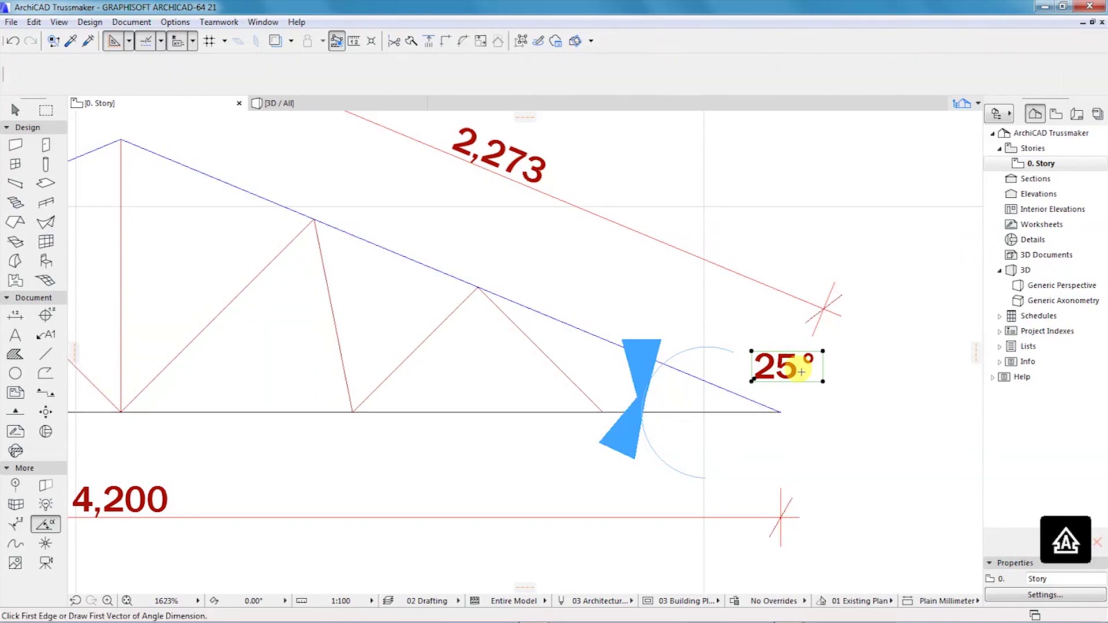
pyautogui.press('Delete')
# Step: Dimension the angle between the bottom chord and the right top chord, placing its arc just inside their shared right corner
pyautogui.click(781, 412)
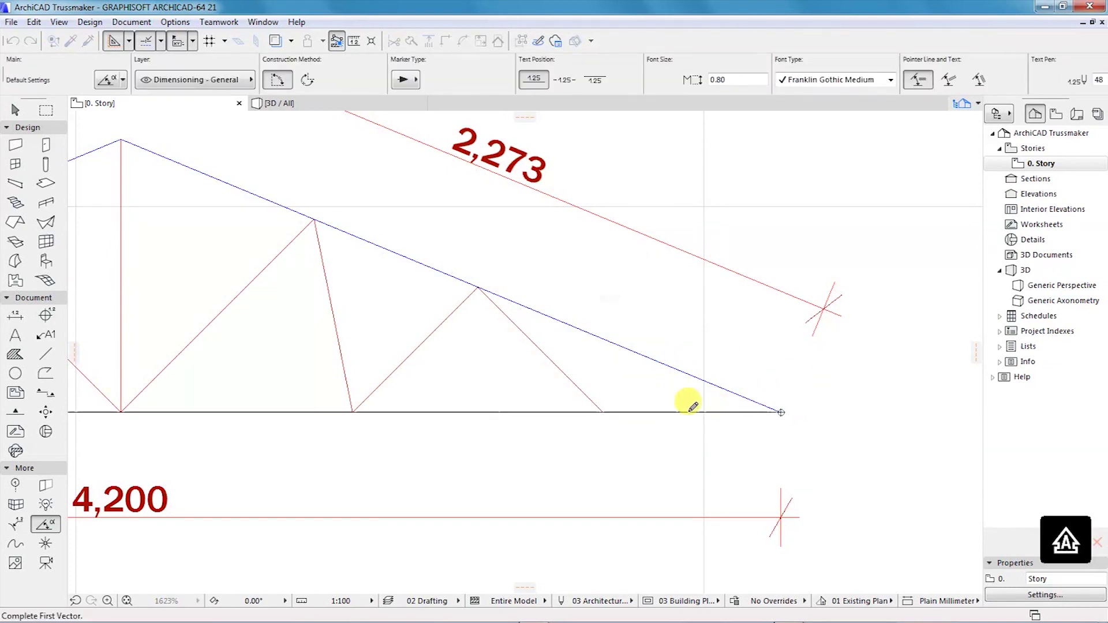
pyautogui.click(603, 412)
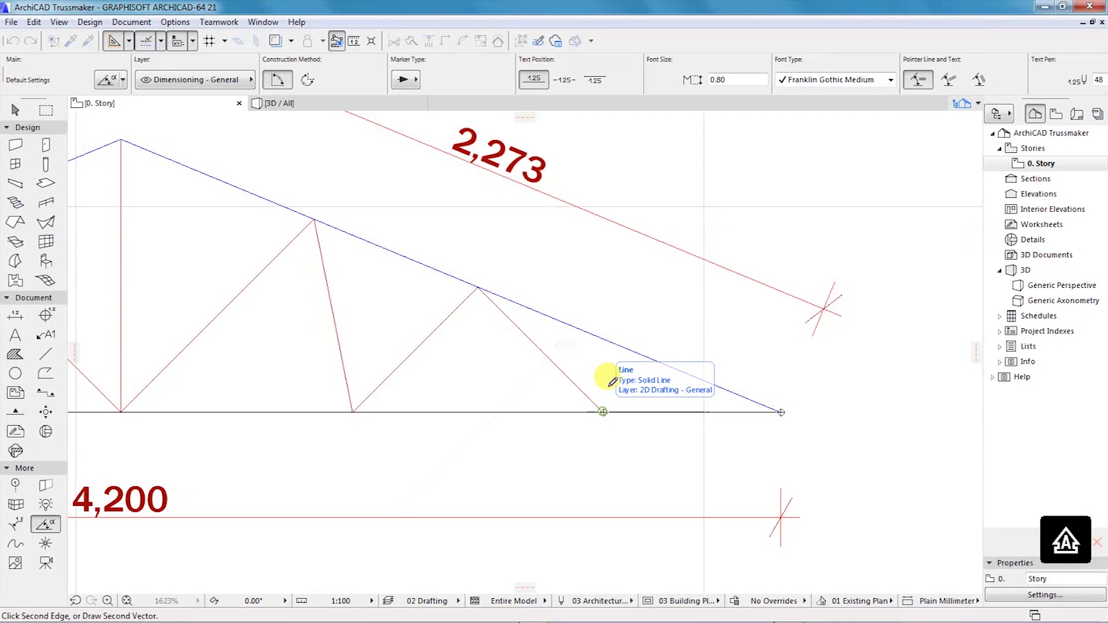
pyautogui.click(623, 346)
pyautogui.scroll(-1, 655, 375)
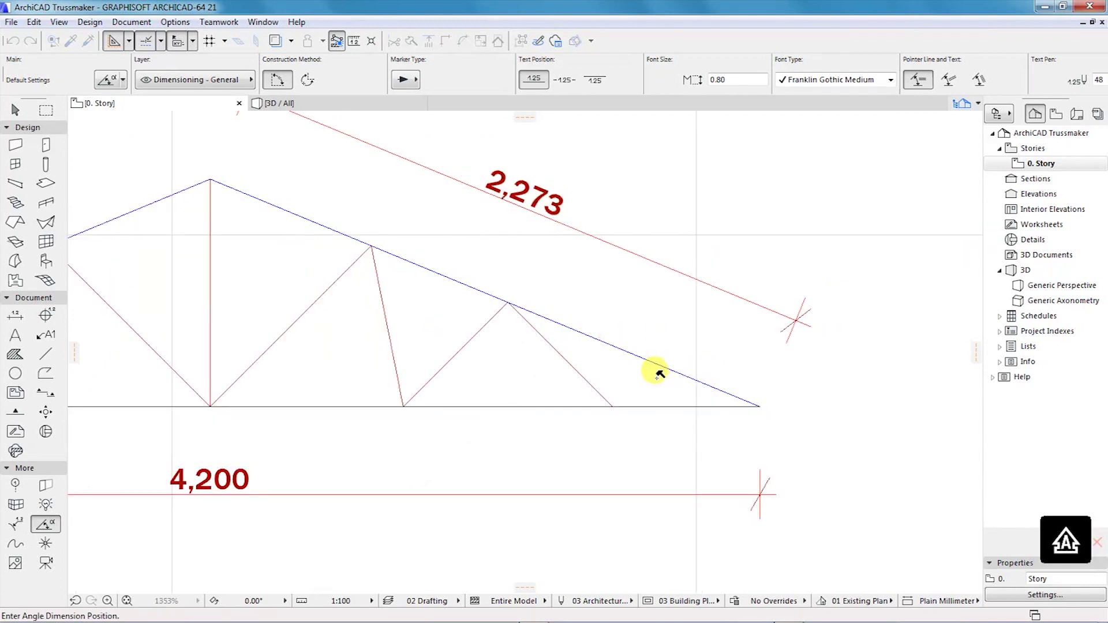
pyautogui.click(652, 367)
pyautogui.scroll(-2, 657, 397)
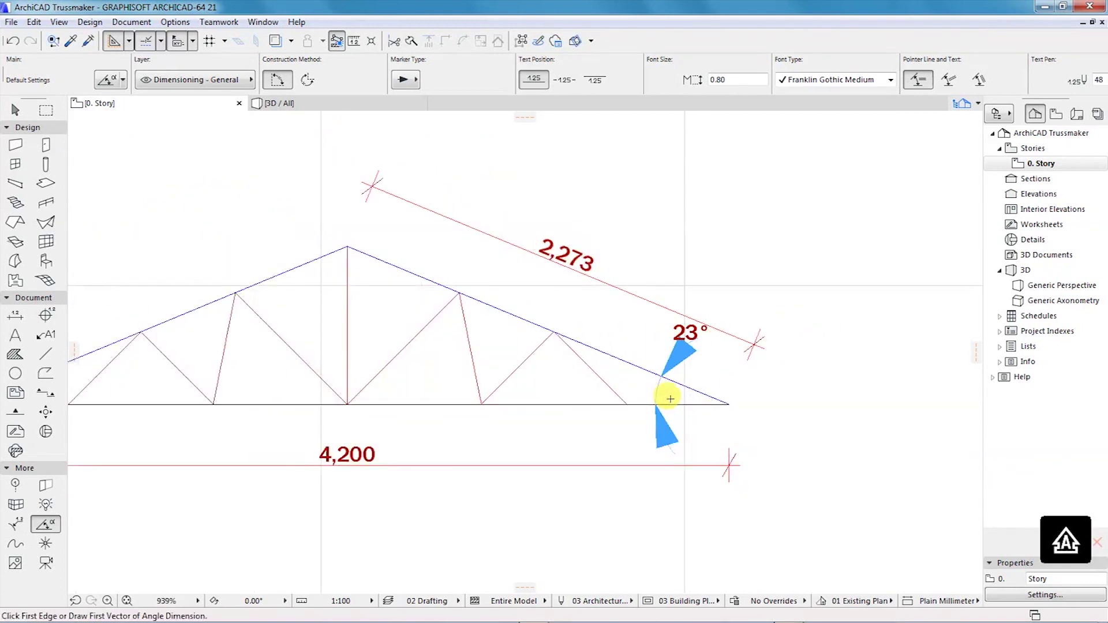
# Step: Examine the new angle dimension's text and its precision up close
pyautogui.scroll(2, 739, 376)
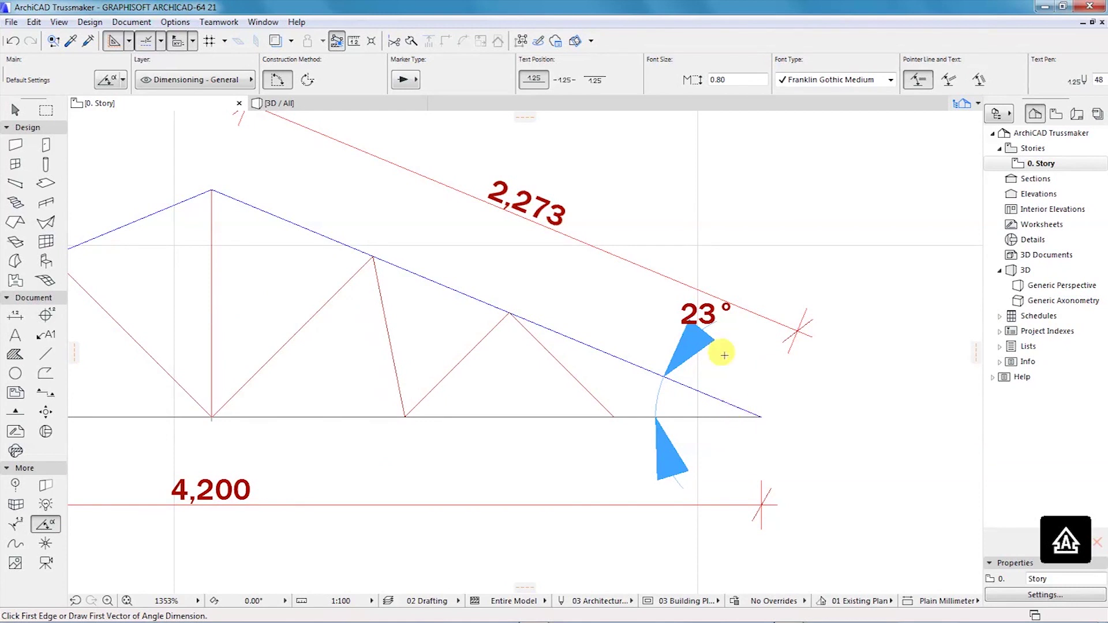
pyautogui.scroll(-2, 723, 312)
pyautogui.scroll(2, 727, 383)
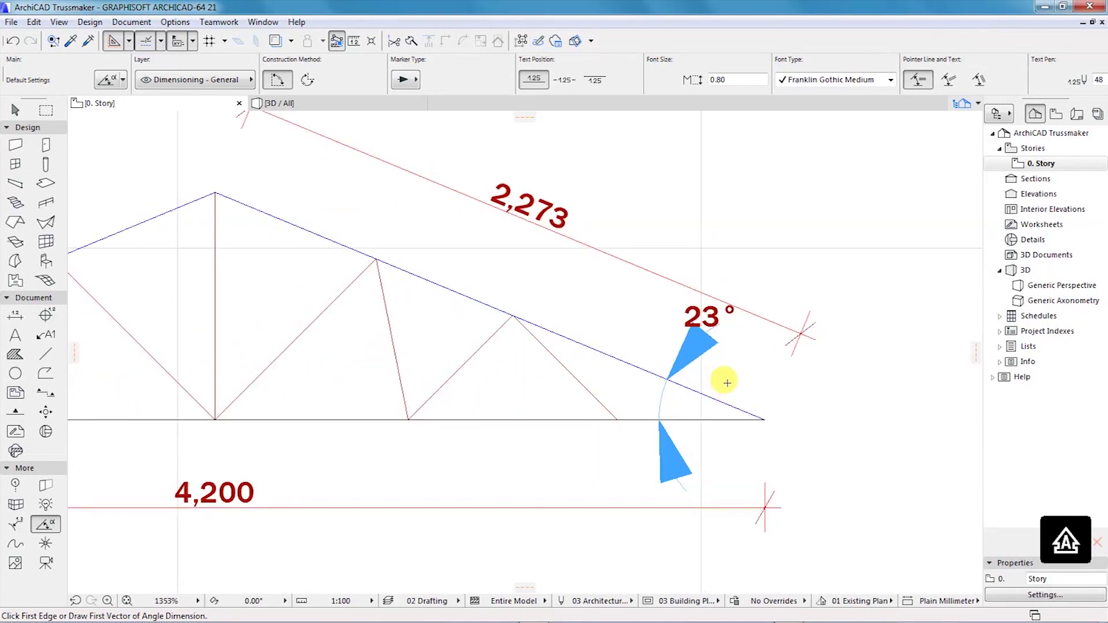
pyautogui.scroll(2, 727, 383)
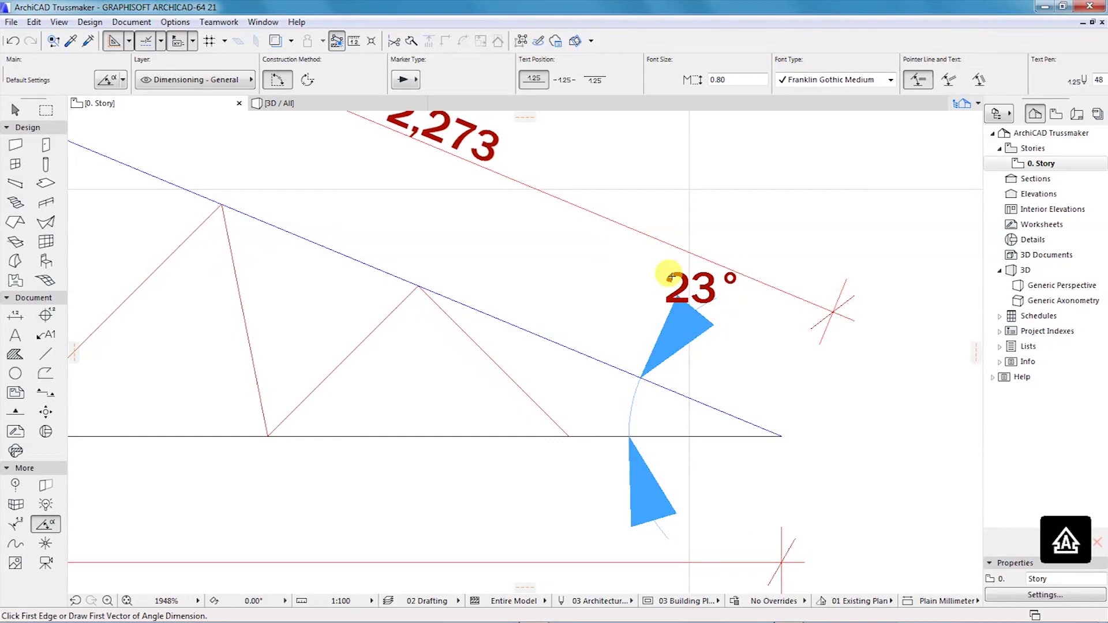
pyautogui.scroll(-4, 676, 351)
pyautogui.scroll(1, 644, 328)
pyautogui.scroll(2, 644, 329)
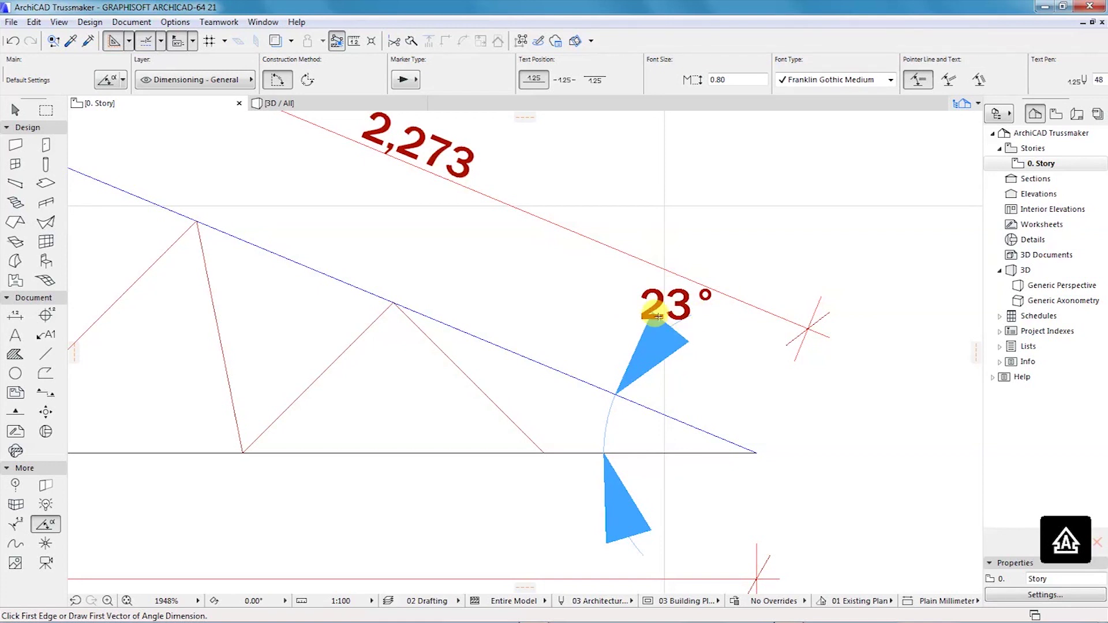
pyautogui.scroll(-3, 657, 314)
pyautogui.scroll(2, 718, 277)
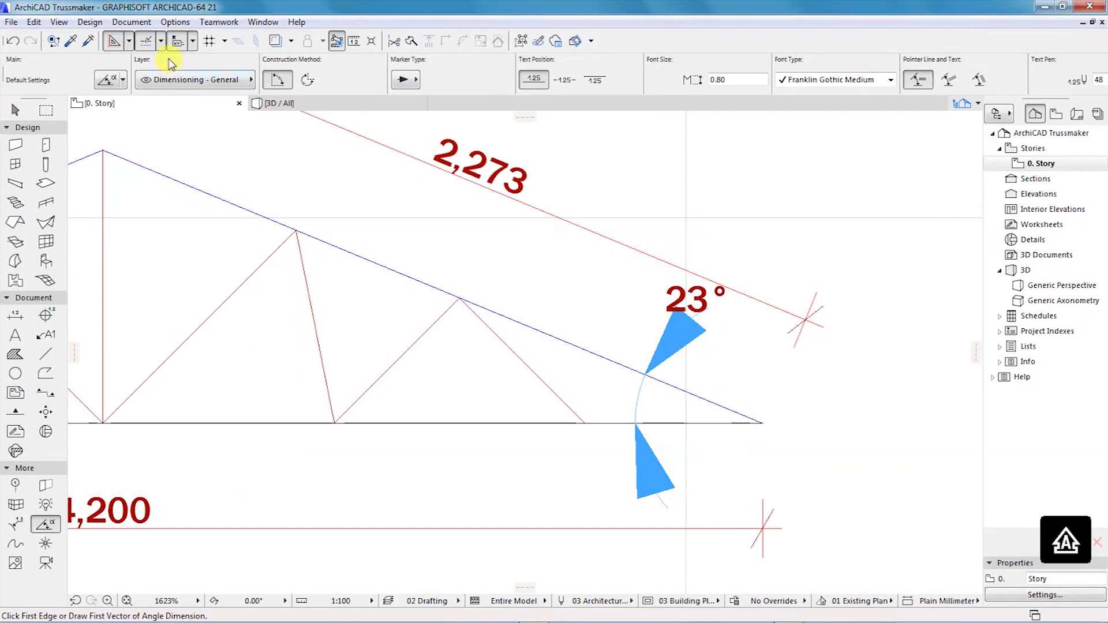
# Step: Set angular dimensions to 1 decimal in decimal degrees in the project's Dimensions preferences and check the truss's angle label
pyautogui.click(175, 23)
pyautogui.moveTo(191, 40)
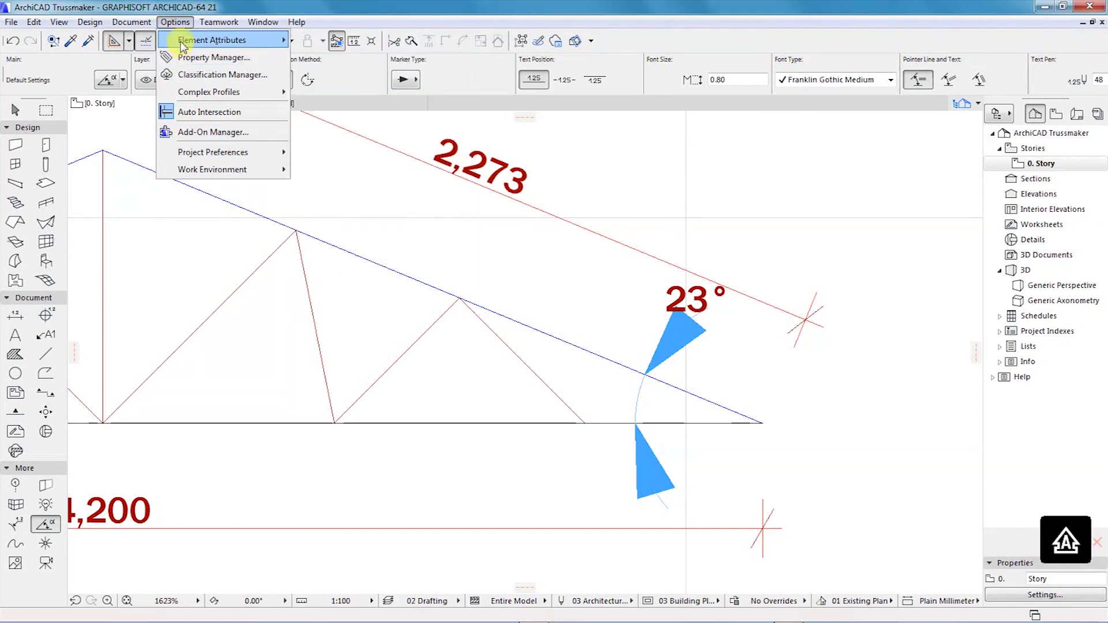
pyautogui.click(175, 23)
pyautogui.click(175, 23)
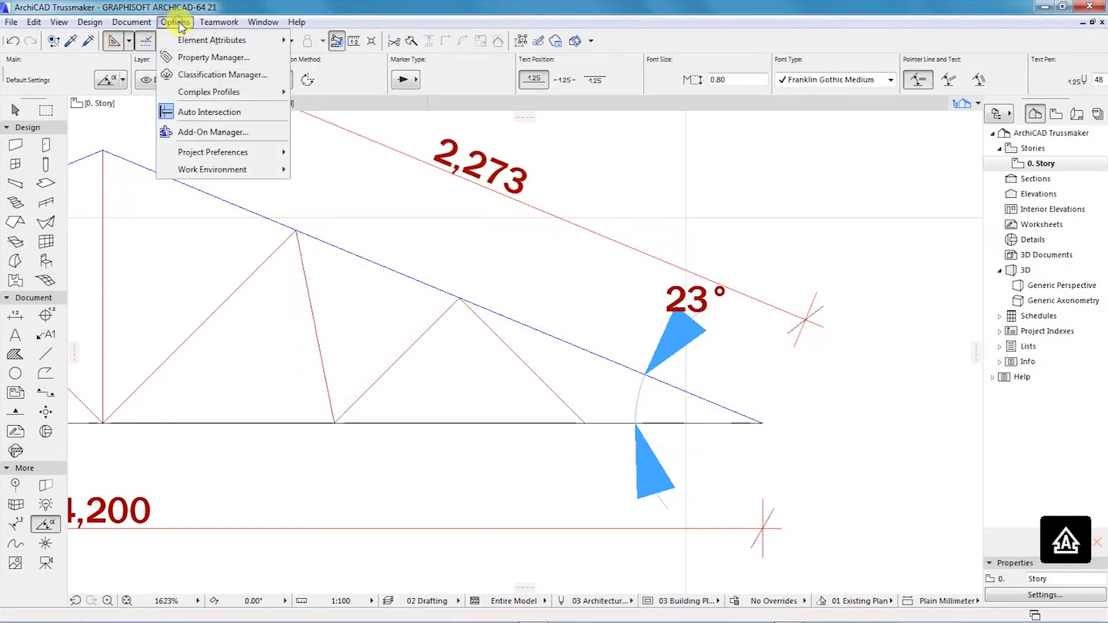
pyautogui.click(211, 152)
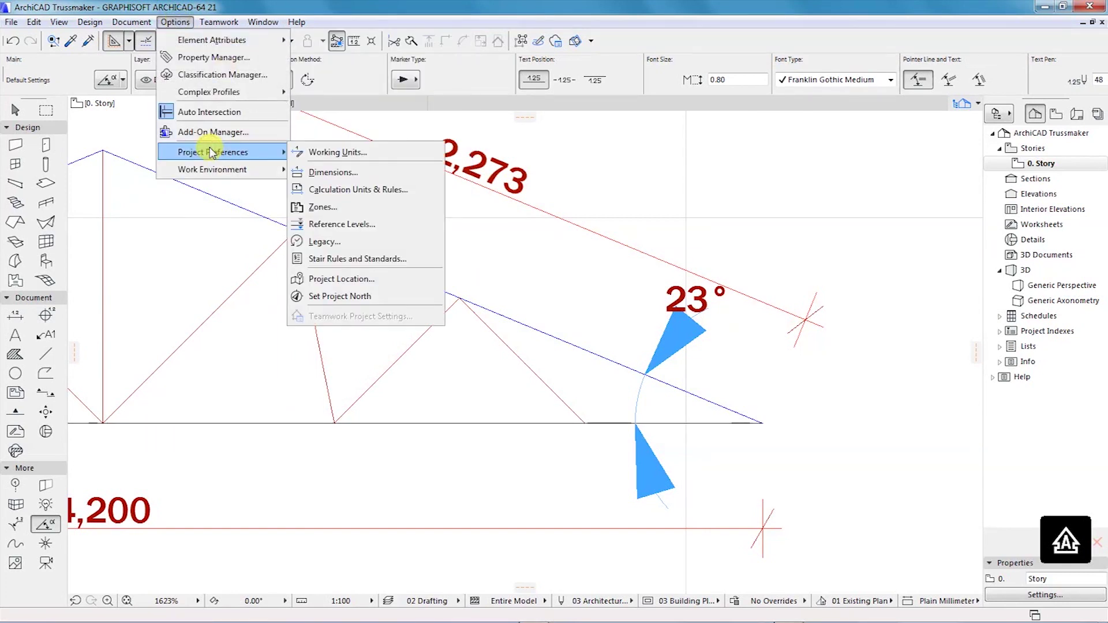
pyautogui.click(338, 173)
pyautogui.moveTo(517, 151); pyautogui.dragTo(362, 140)
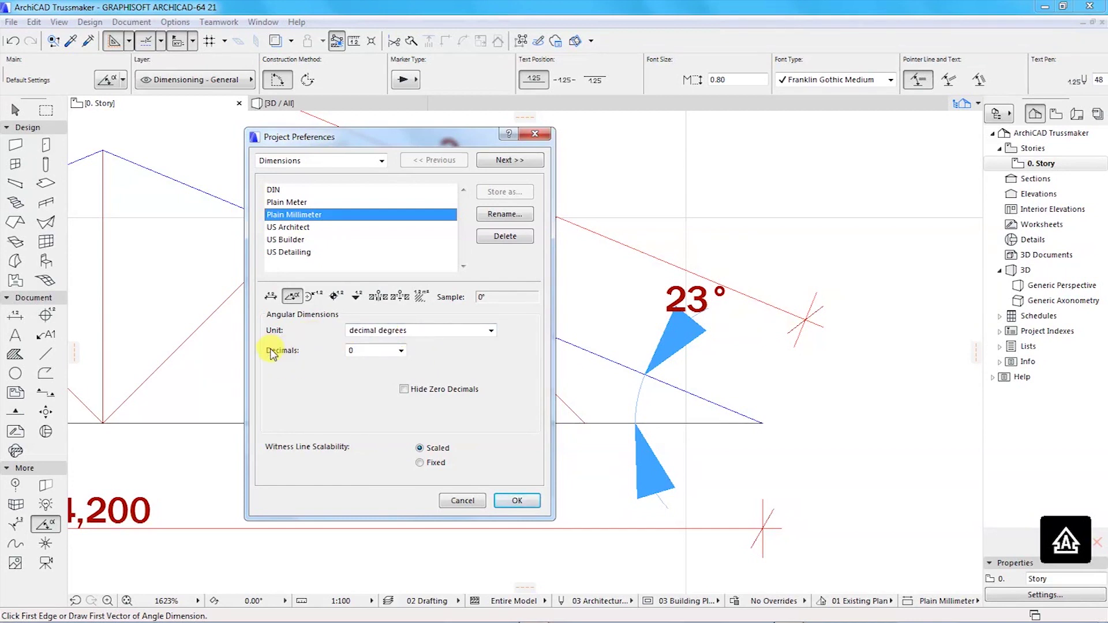
pyautogui.click(401, 351)
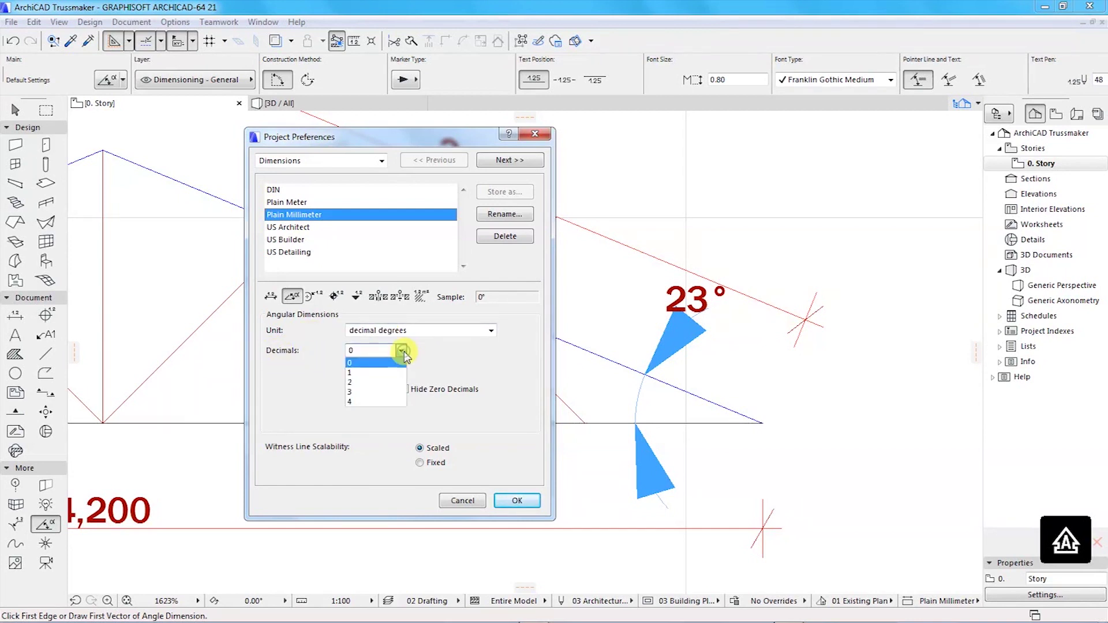
pyautogui.click(358, 373)
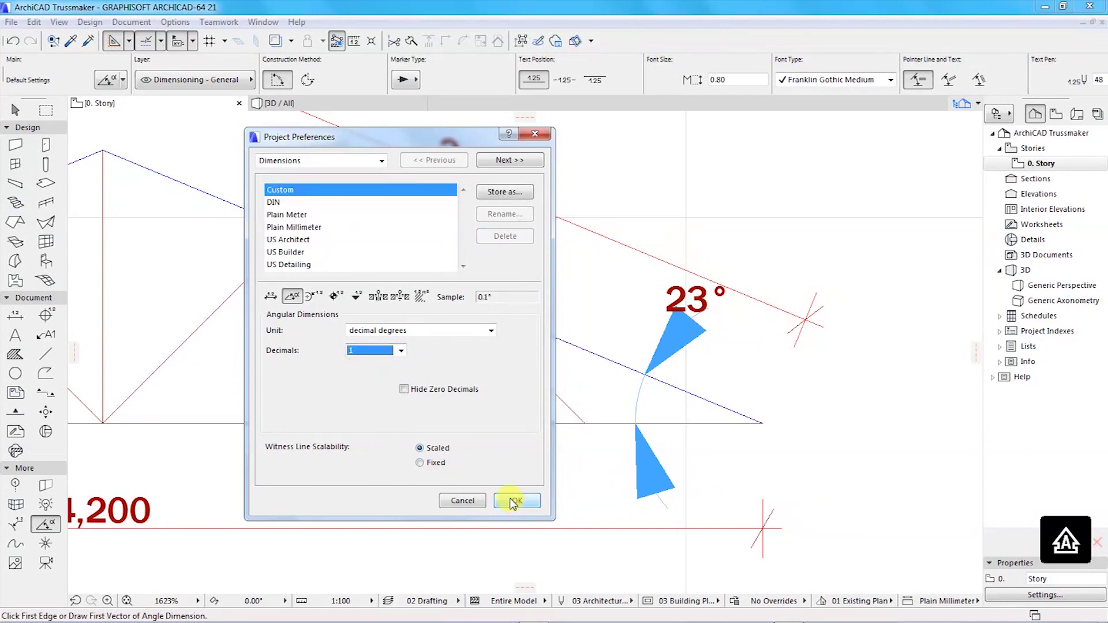
pyautogui.click(524, 501)
pyautogui.scroll(5, 675, 280)
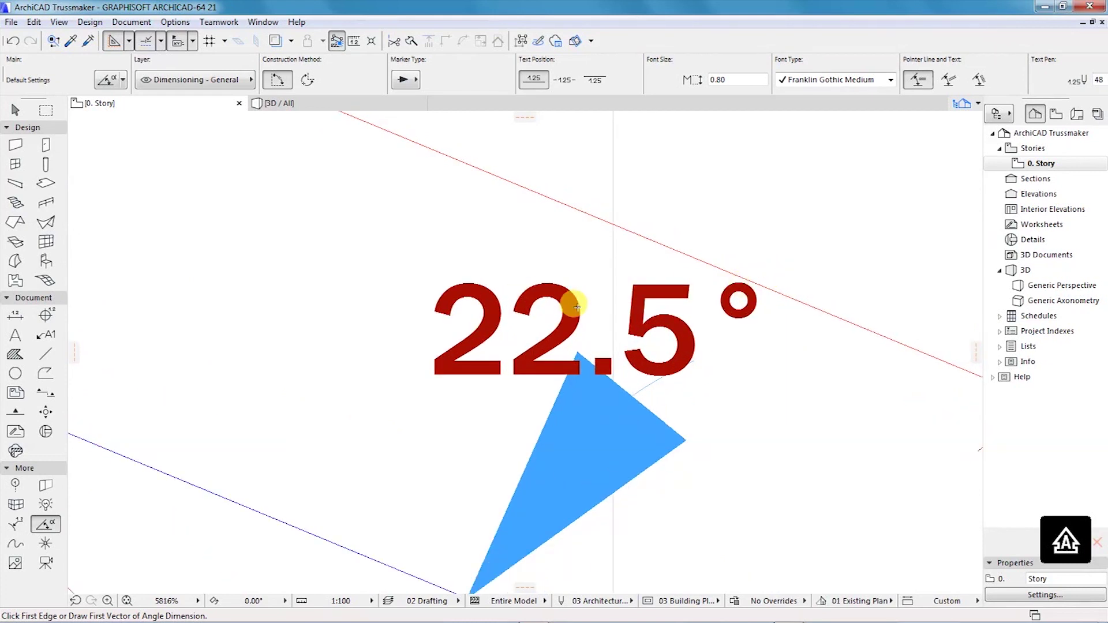
pyautogui.scroll(-9, 577, 306)
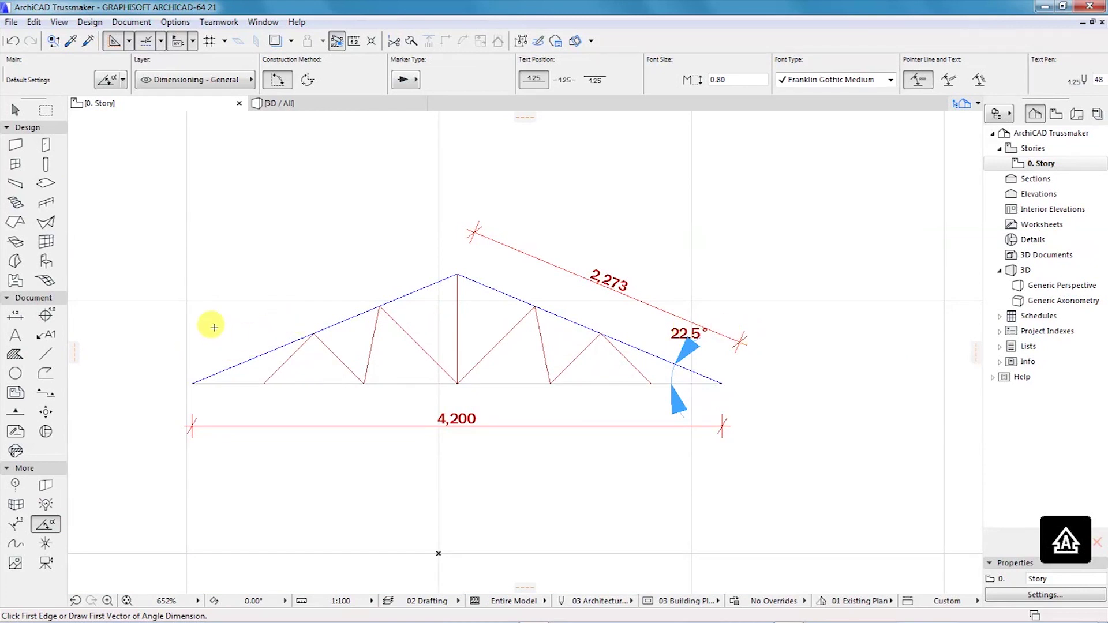
# Step: Select all the truss's chord and web lines, leaving the length and angle dimensions out of the selection
pyautogui.scroll(1, 214, 328)
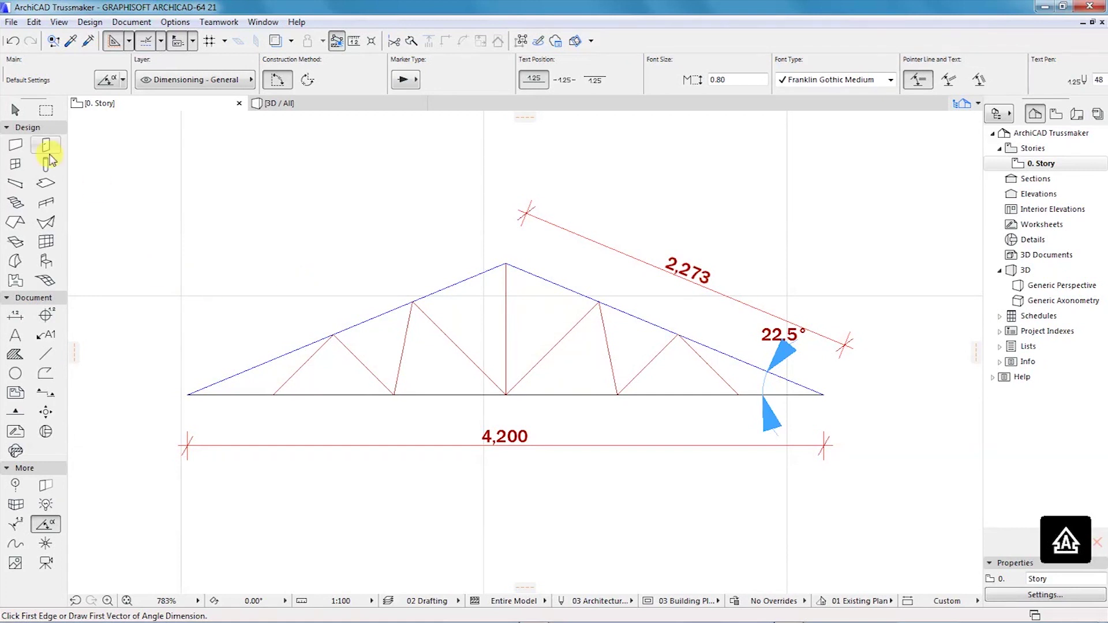
pyautogui.click(13, 109)
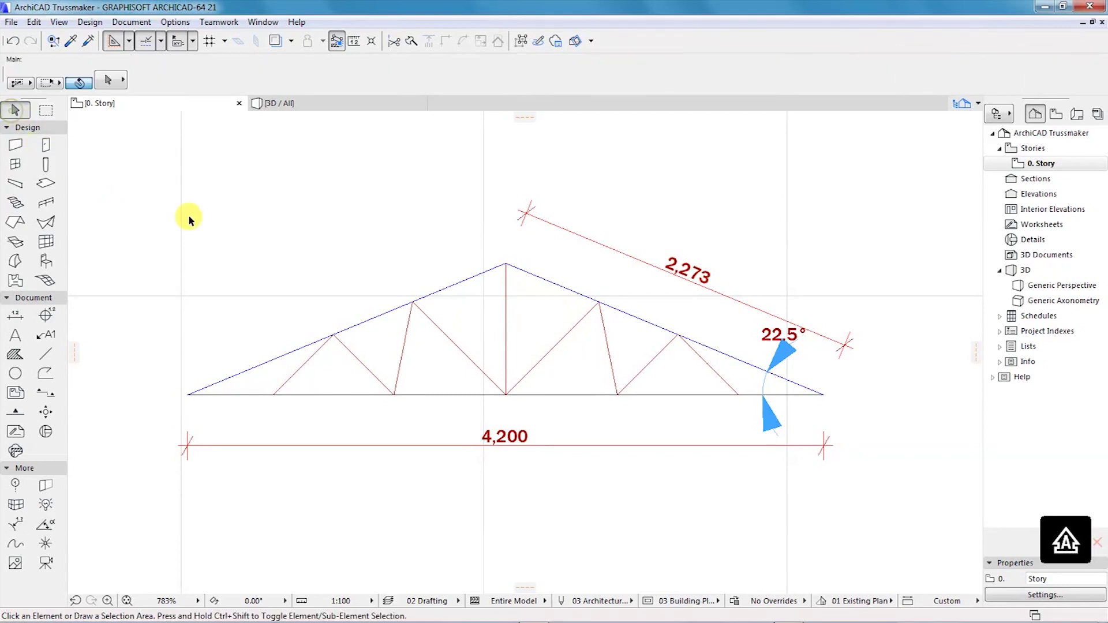
pyautogui.click(163, 201)
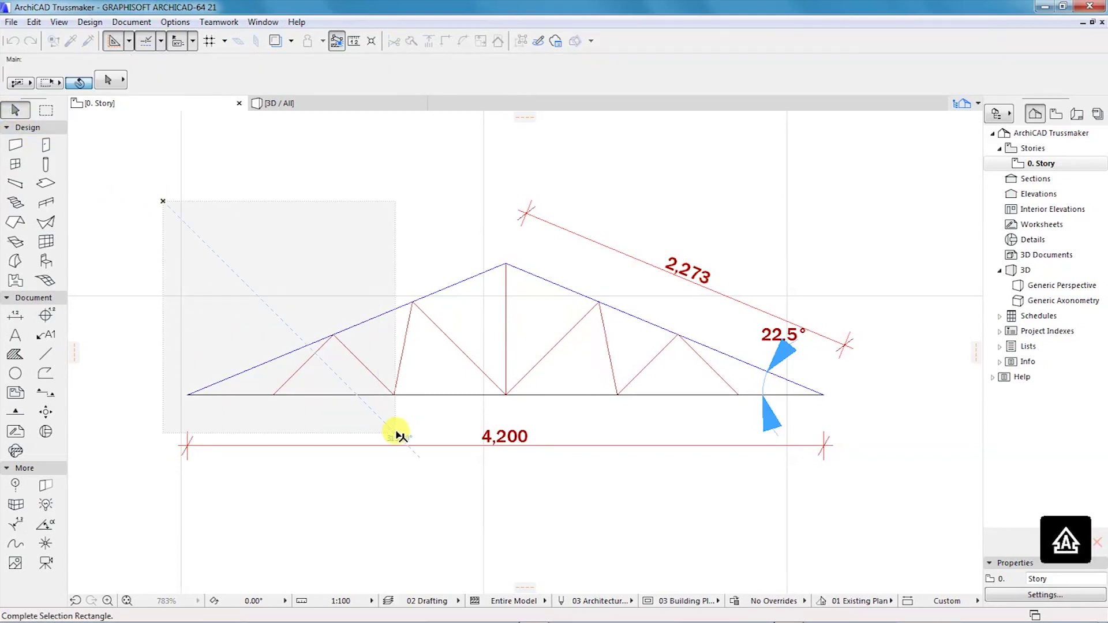
pyautogui.click(844, 429)
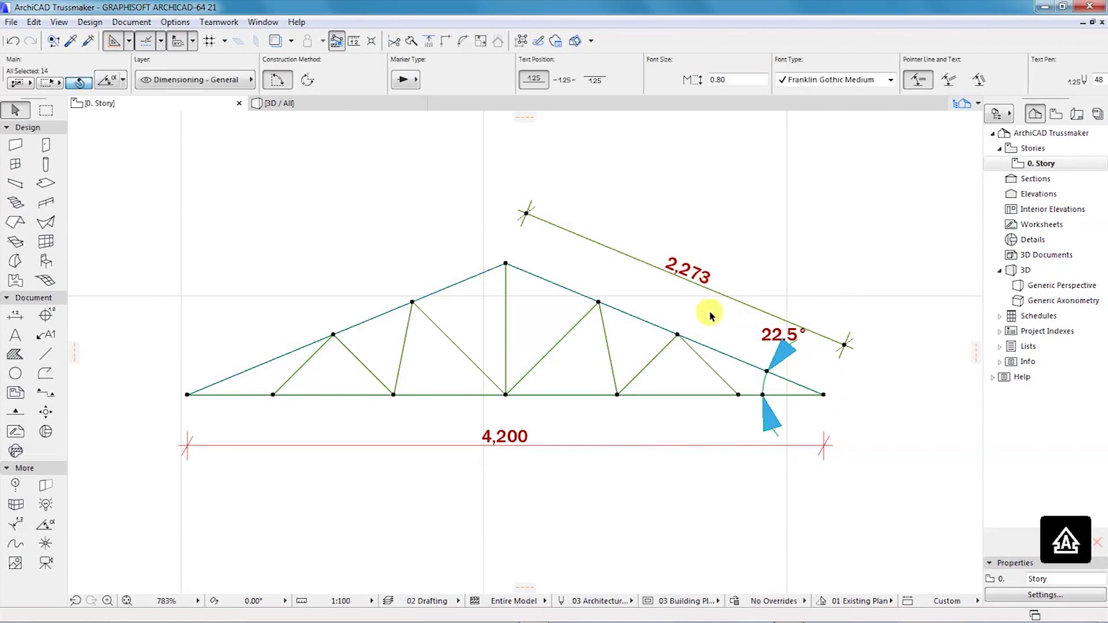
pyautogui.keyDown('shift'); pyautogui.click(767, 387); pyautogui.keyUp('shift')
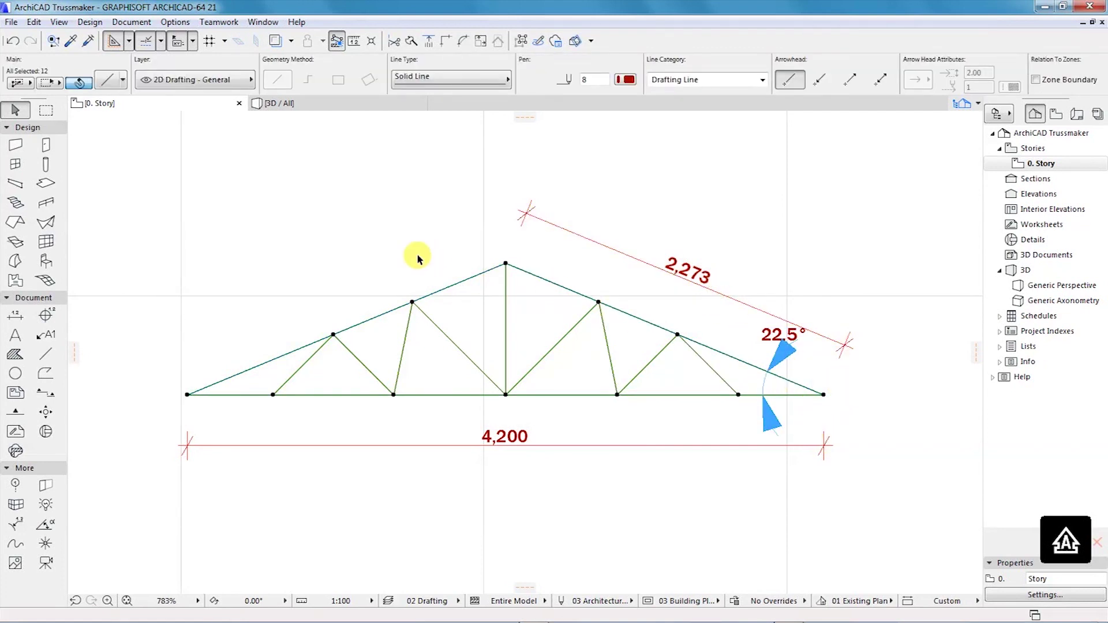
# Step: Start Create Truss in TrussMaker for the selected lines and move its settings window towards the middle of the drawing
pyautogui.scroll(1, 420, 258)
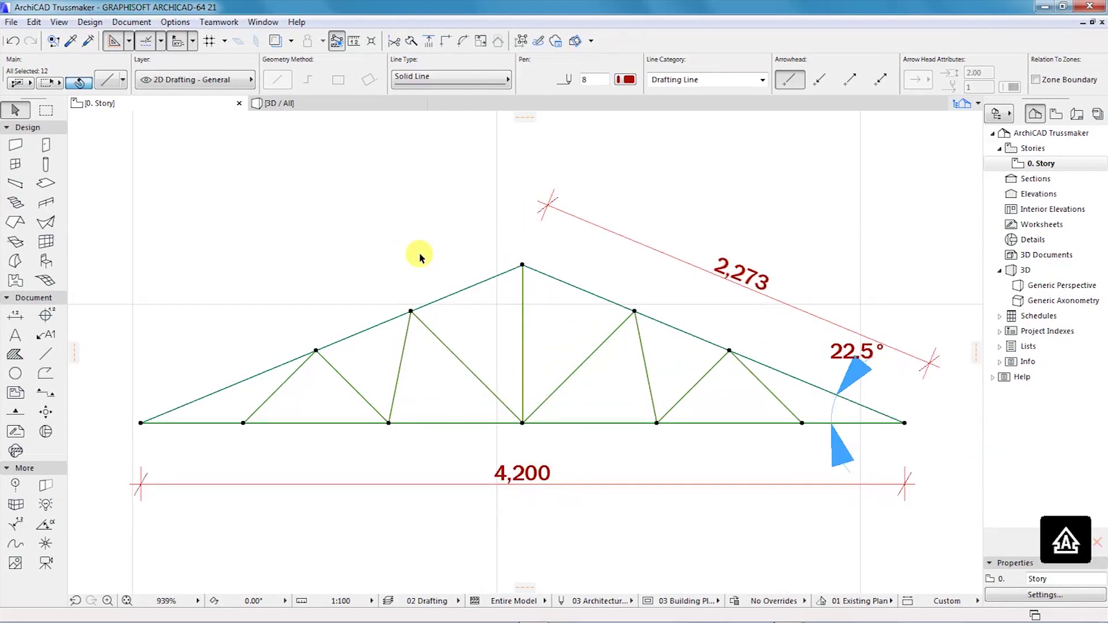
pyautogui.click(86, 23)
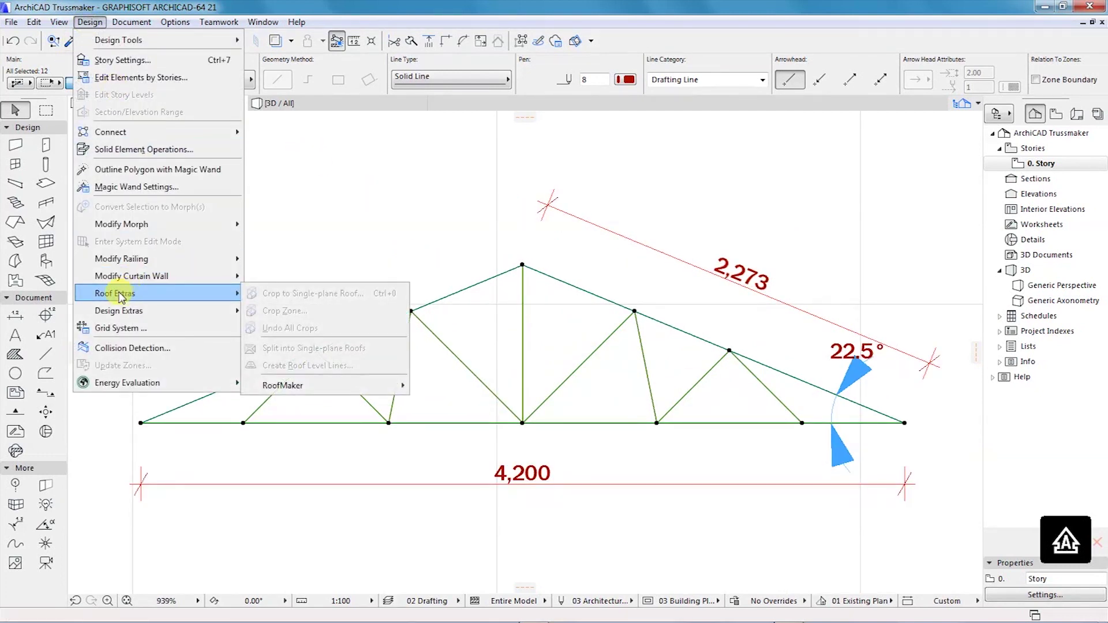
pyautogui.moveTo(113, 301)
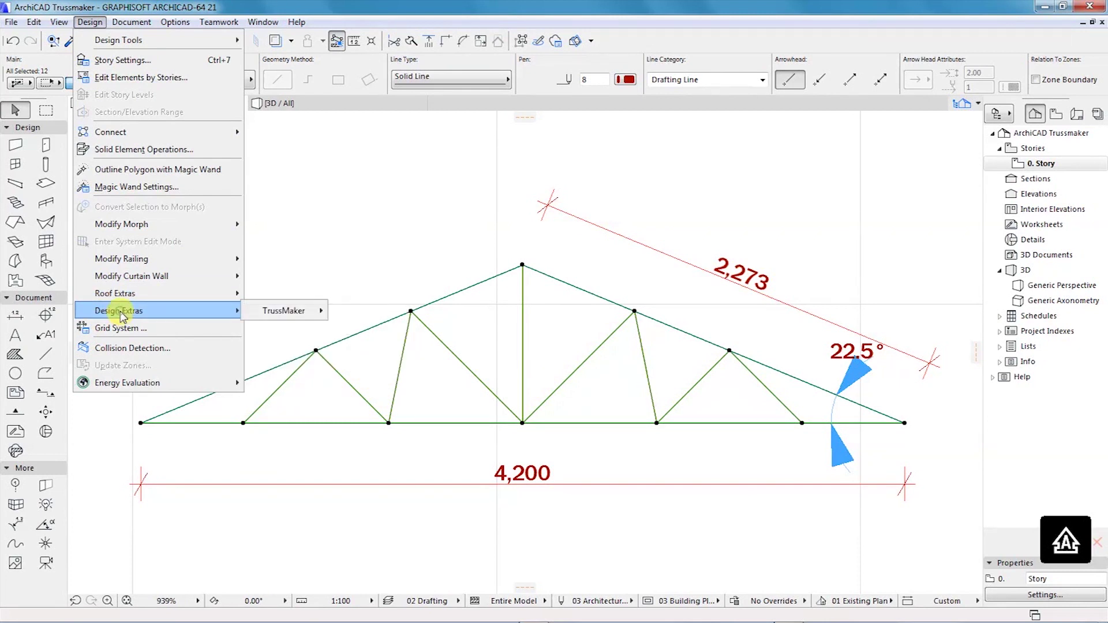
pyautogui.moveTo(265, 312)
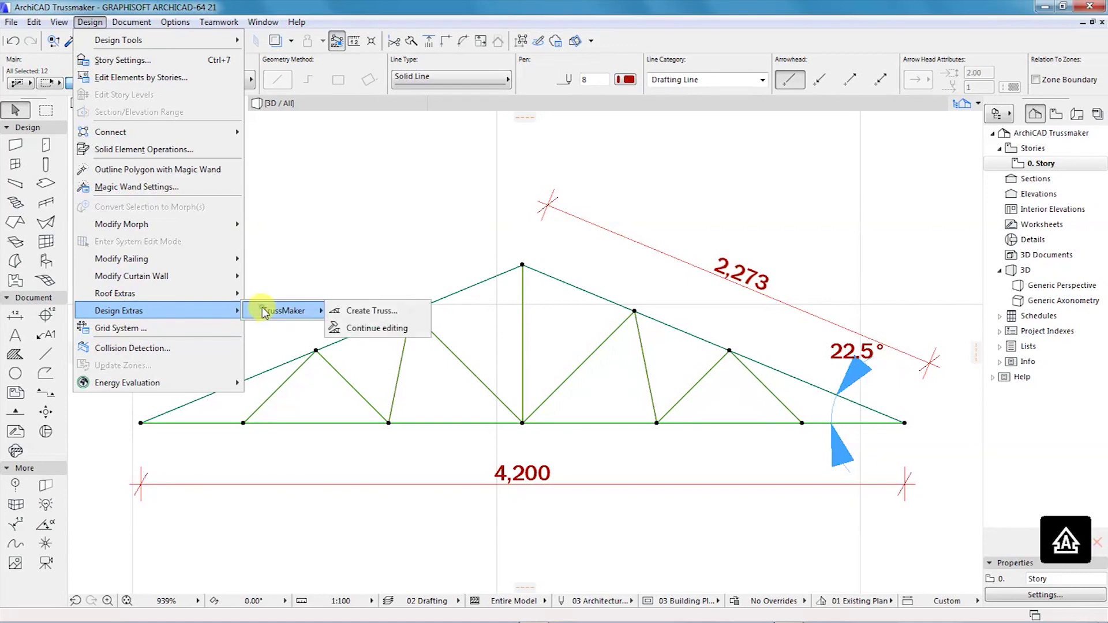
pyautogui.click(369, 311)
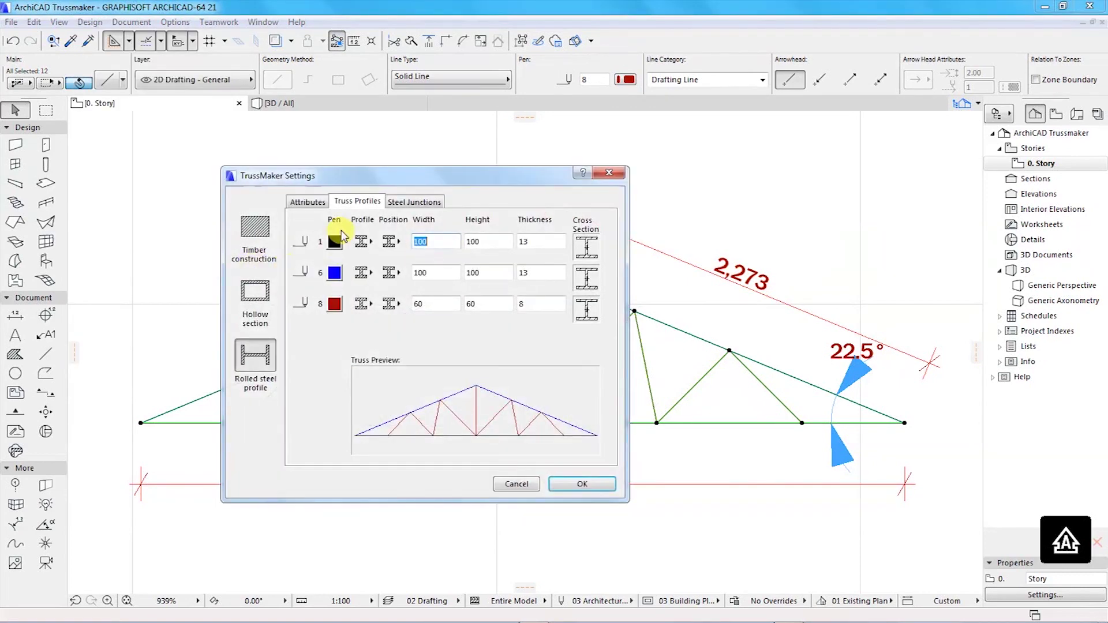
pyautogui.moveTo(445, 97); pyautogui.dragTo(502, 179)
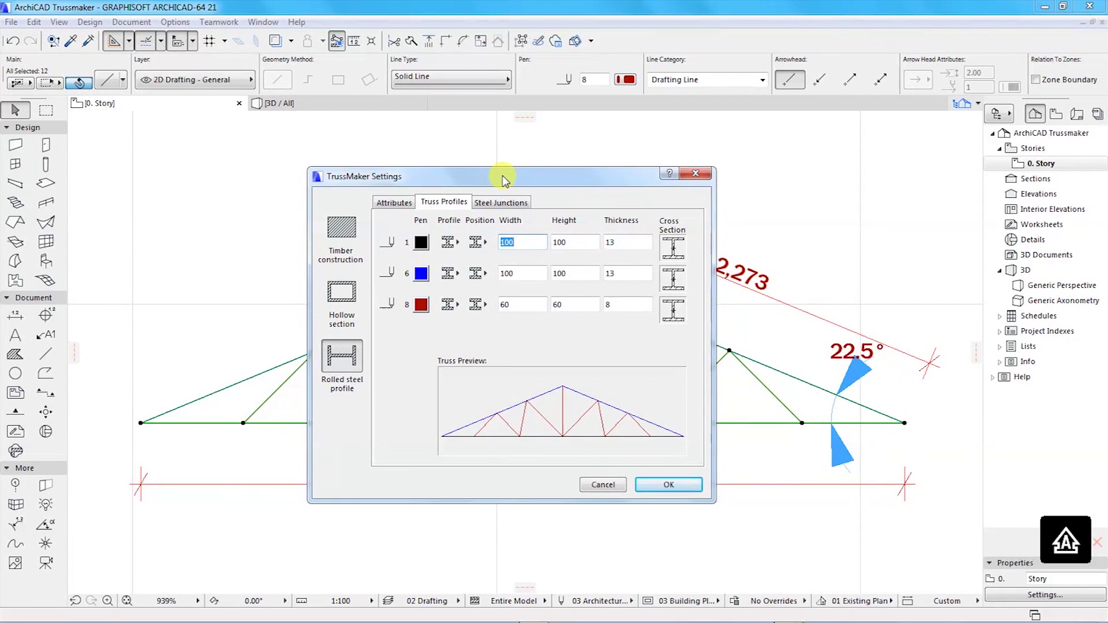
# Step: Set the truss type to Timber construction and review its floor plan, model and layer attributes
pyautogui.click(396, 203)
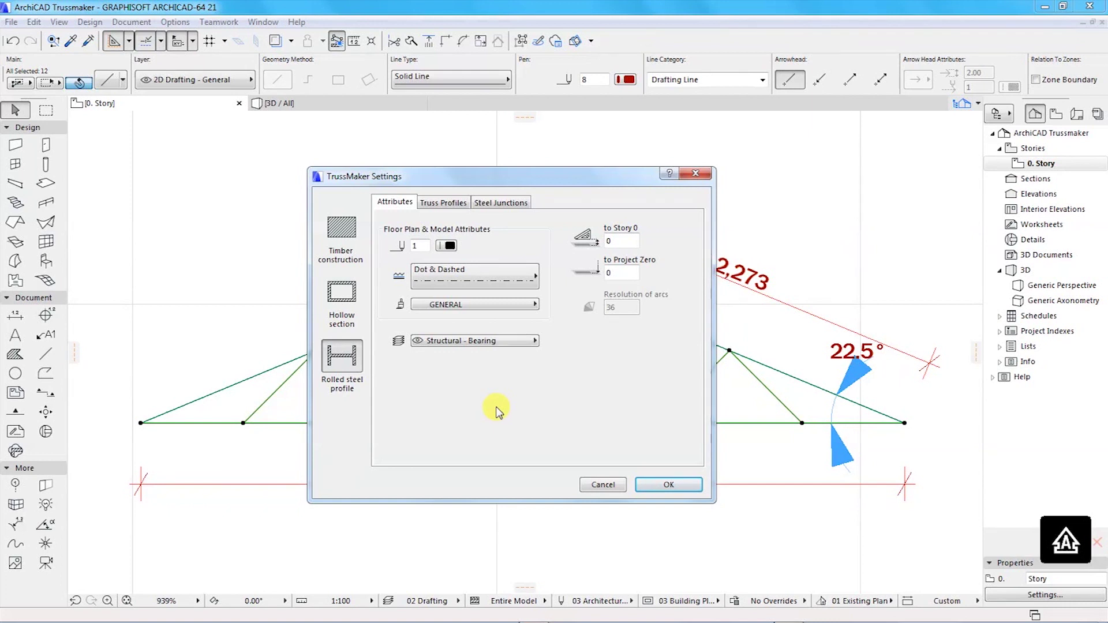
pyautogui.click(335, 234)
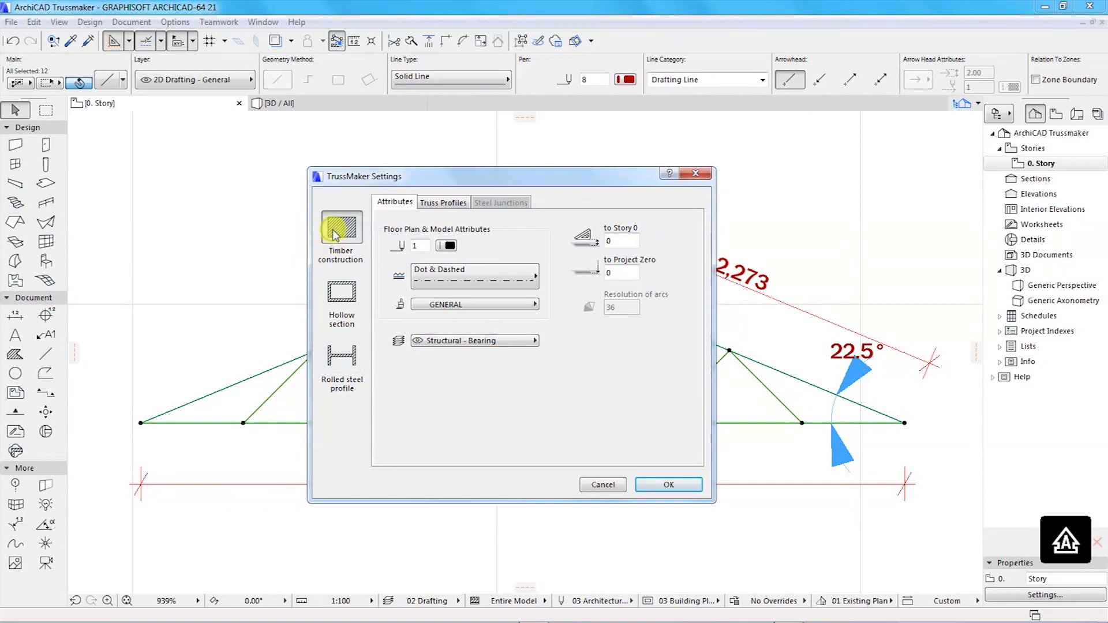
pyautogui.click(390, 205)
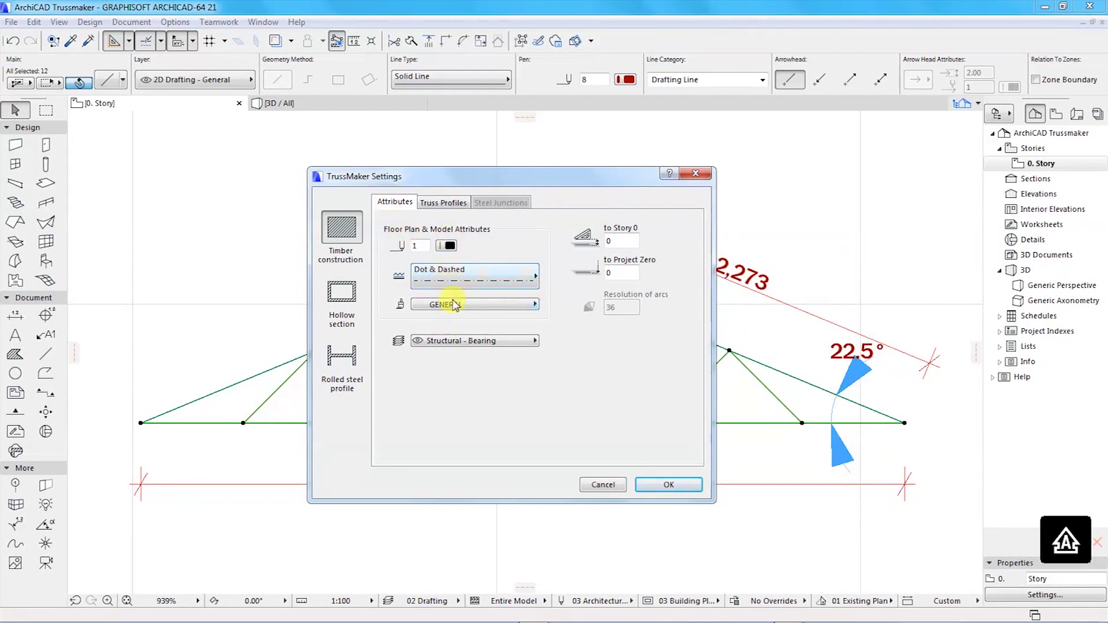
pyautogui.click(489, 345)
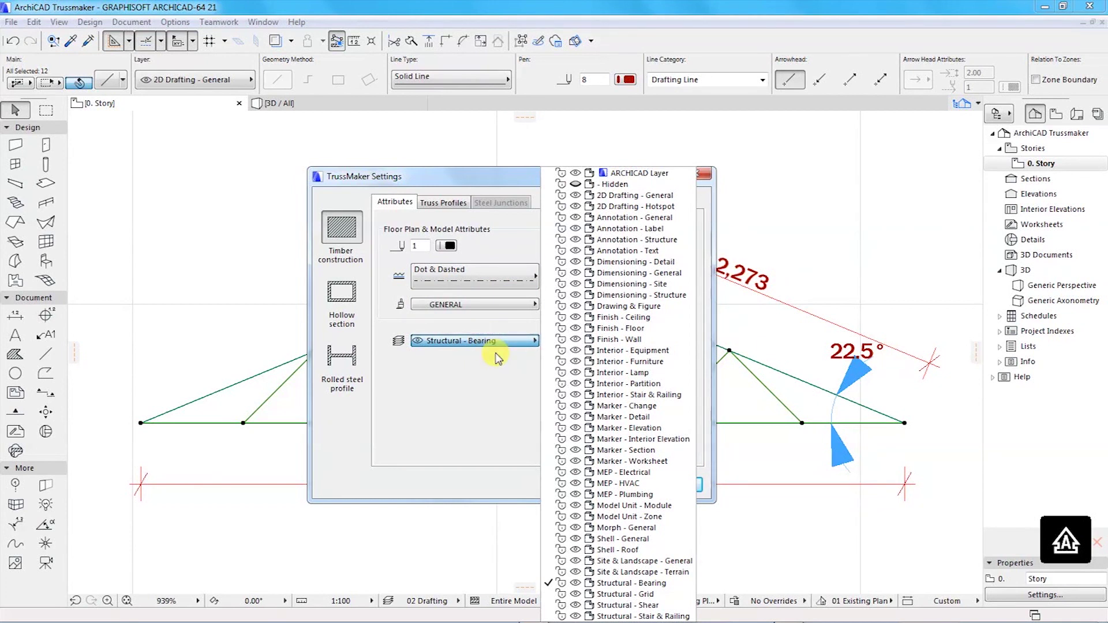
pyautogui.click(454, 374)
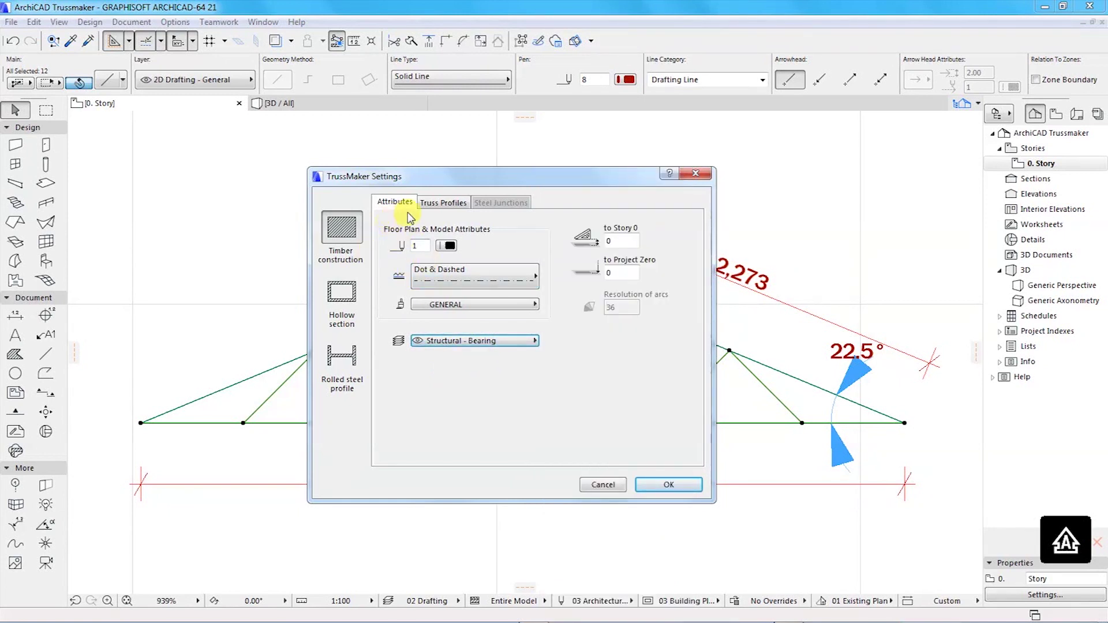
# Step: Review and accept the timber profiles of 100 × 100 for pens 1 and 6 and 60 × 60 for pen 8
pyautogui.click(442, 202)
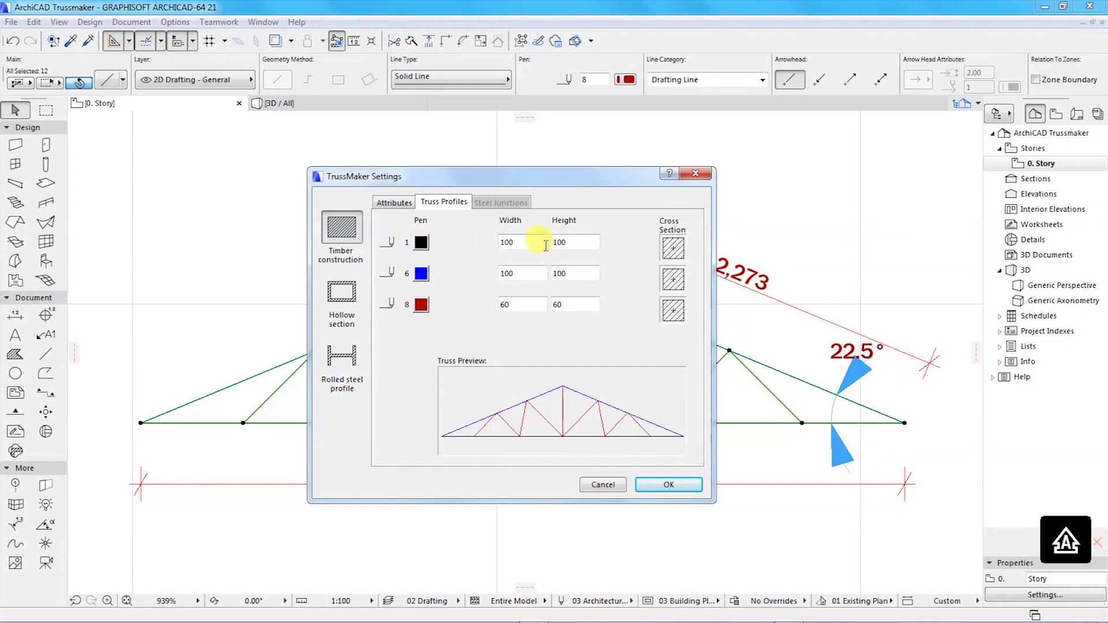
pyautogui.click(512, 241)
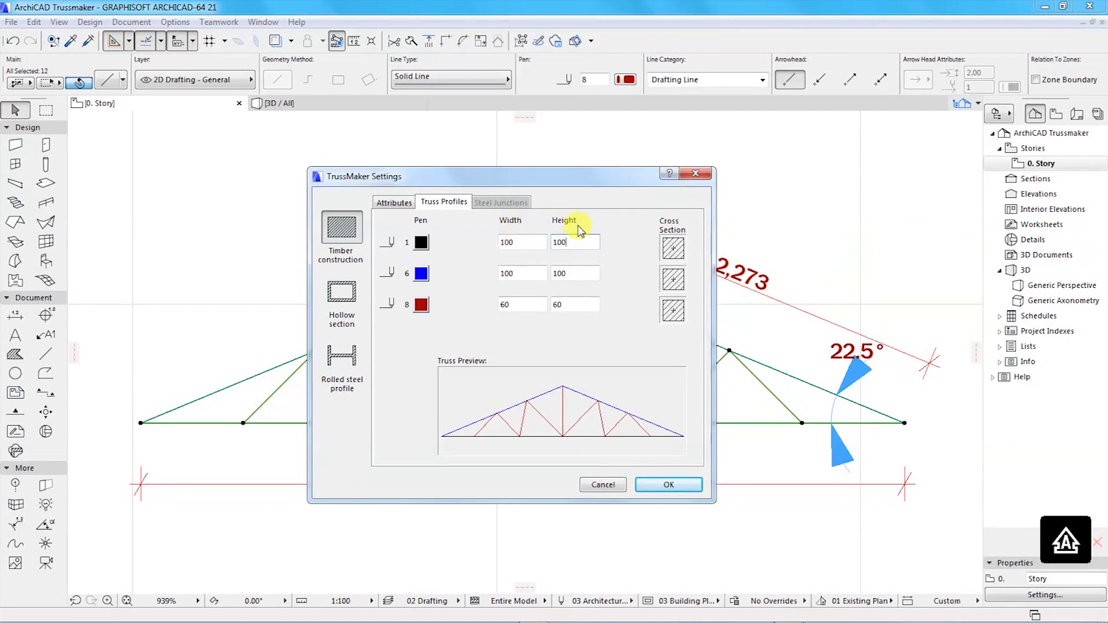
pyautogui.doubleClick(518, 242)
pyautogui.doubleClick(562, 242)
pyautogui.doubleClick(505, 273)
pyautogui.doubleClick(558, 274)
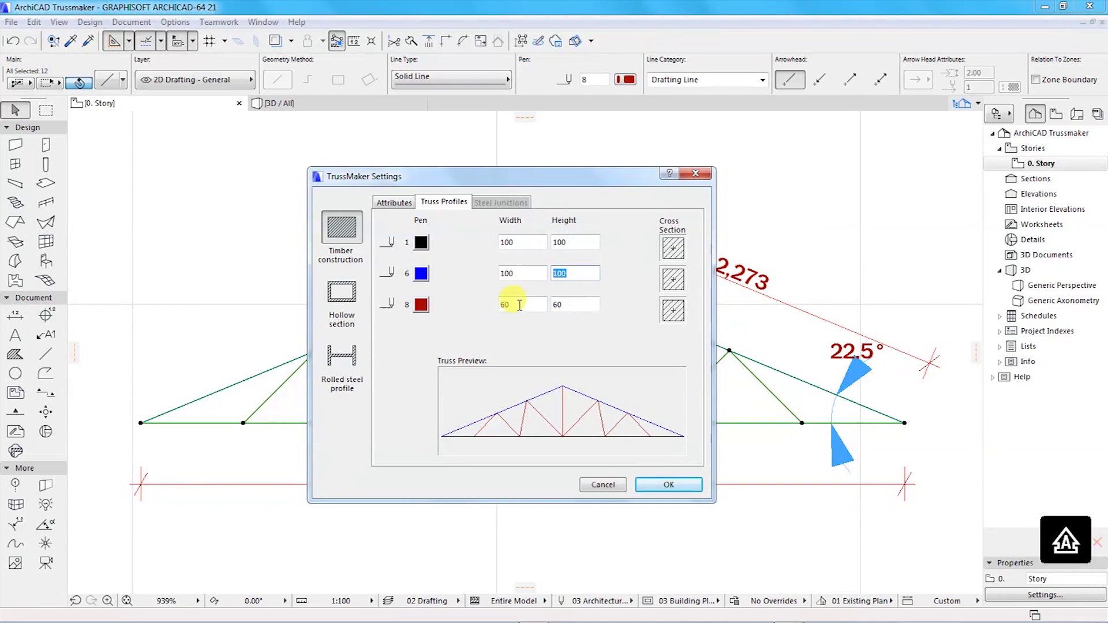
pyautogui.doubleClick(563, 304)
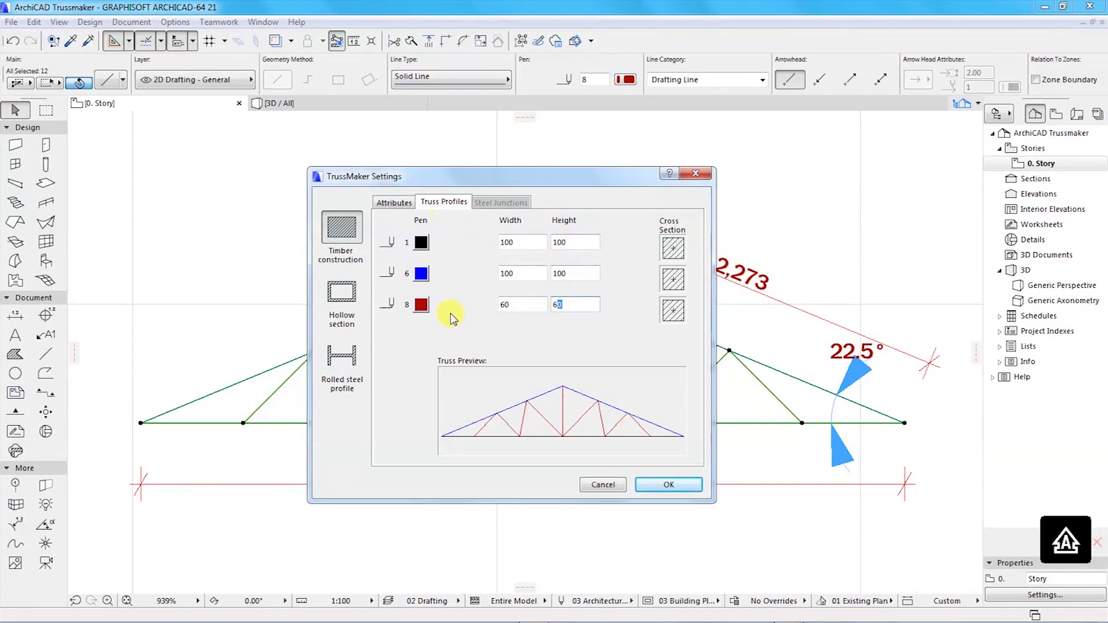
pyautogui.click(657, 486)
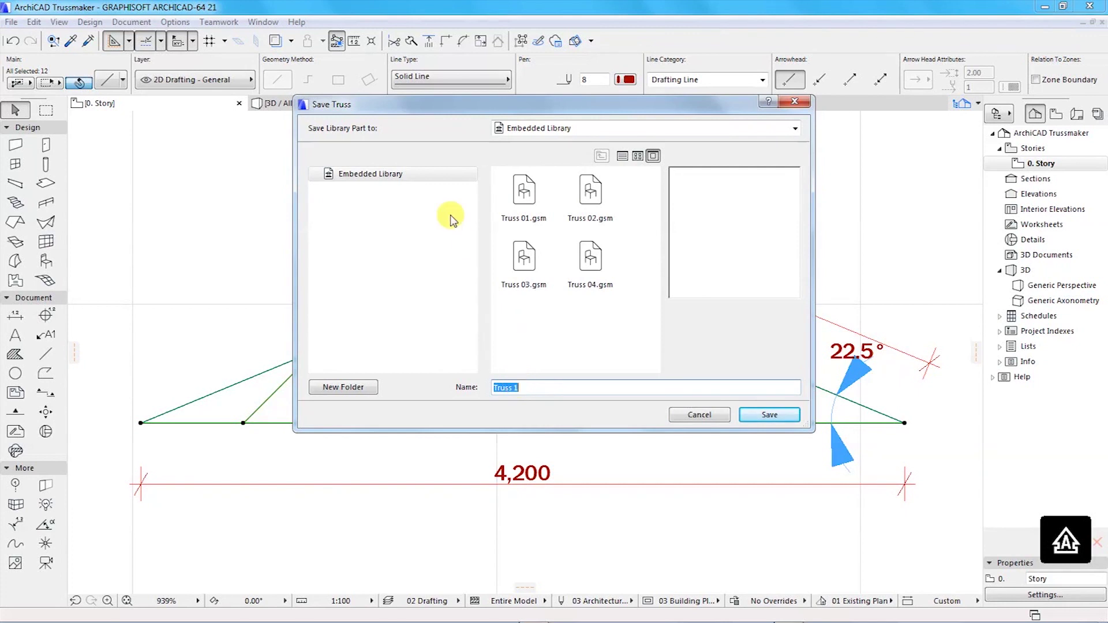
# Step: Save the timber truss to the Embedded Library as Truss 01, replacing the existing file of that name
pyautogui.moveTo(416, 107); pyautogui.dragTo(385, 162)
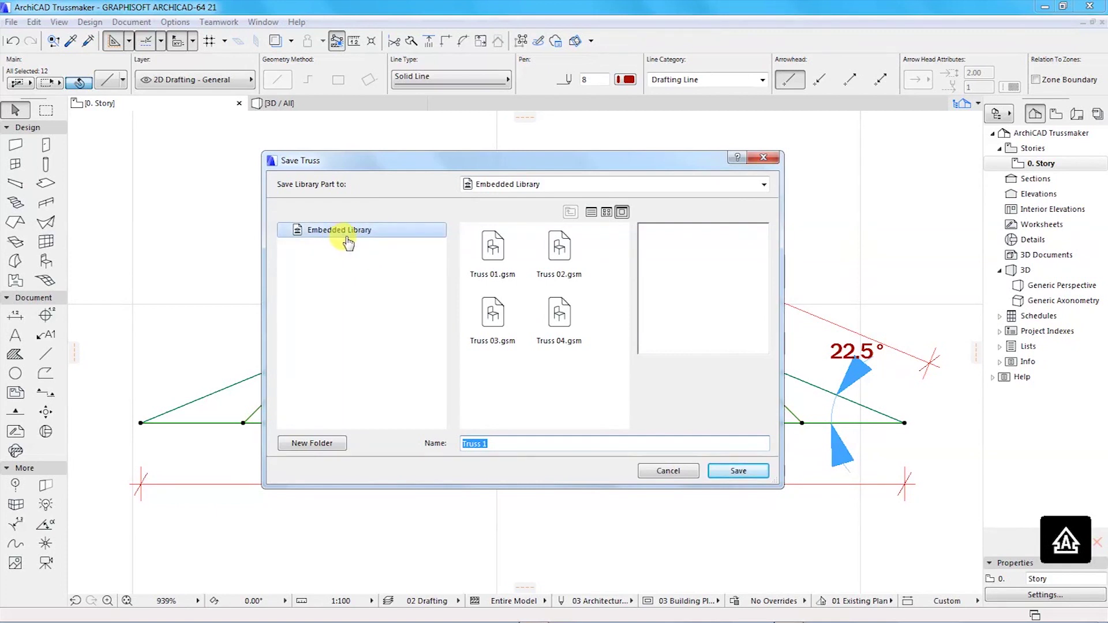
pyautogui.click(491, 443)
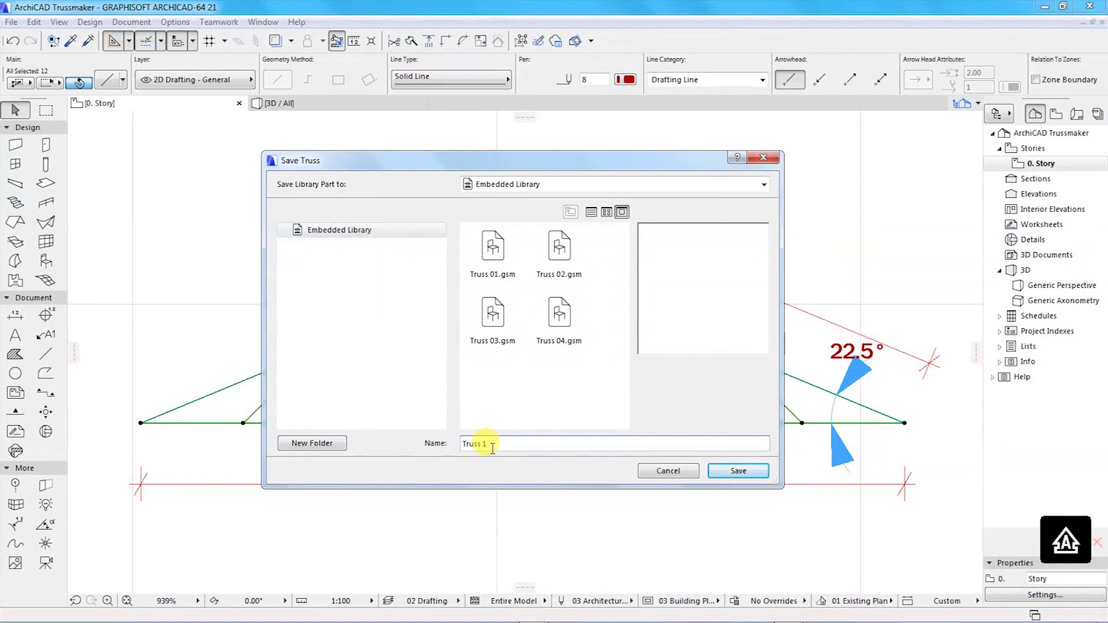
pyautogui.moveTo(483, 443); pyautogui.dragTo(510, 438)
pyautogui.write('01')
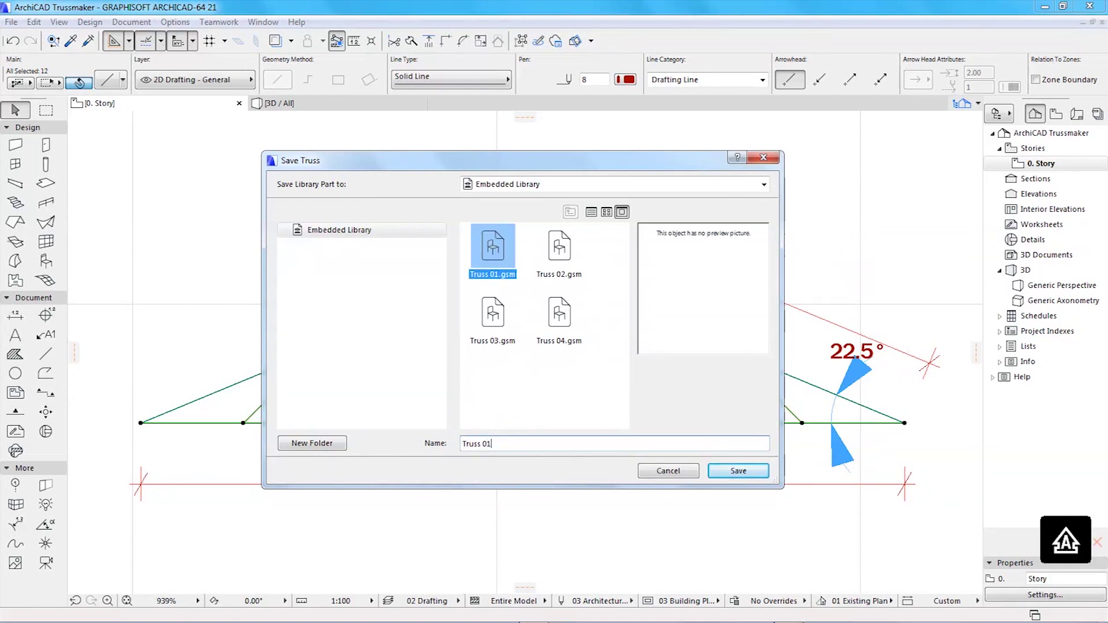
pyautogui.click(739, 471)
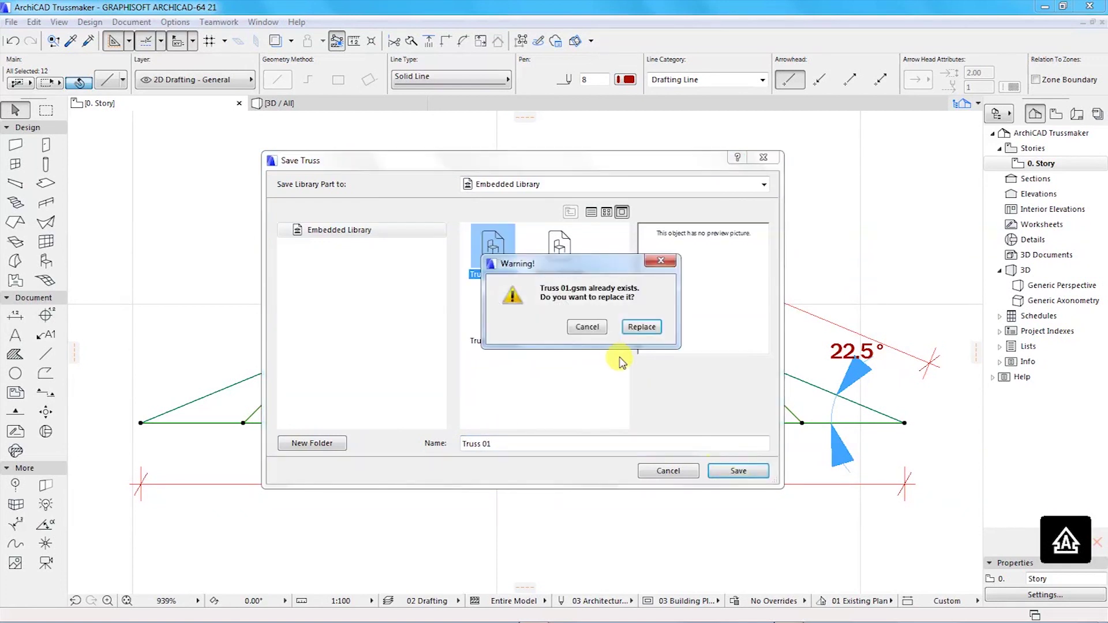
pyautogui.click(640, 324)
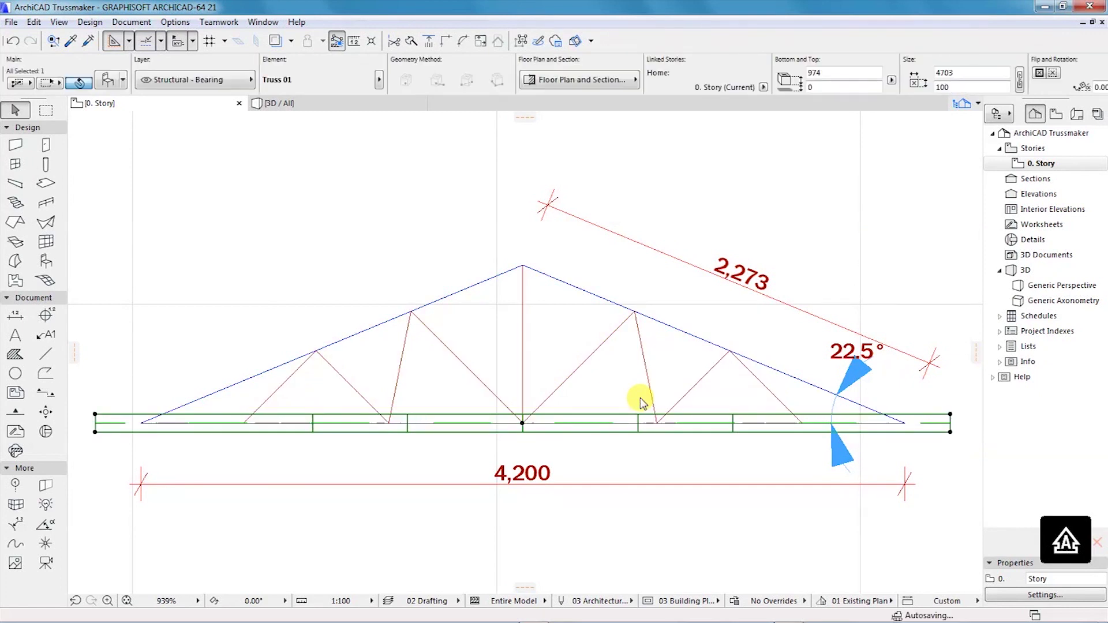
# Step: Inspect the generated timber truss's chords and webs in 3D from the front and at an angle
pyautogui.scroll(-2, 446, 413)
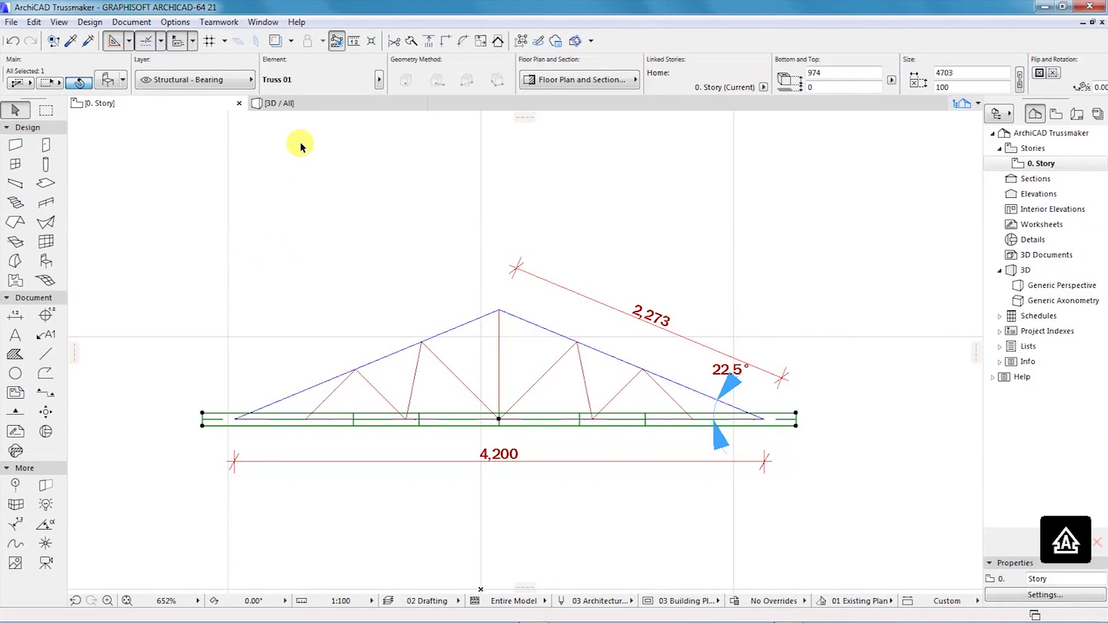
pyautogui.click(286, 102)
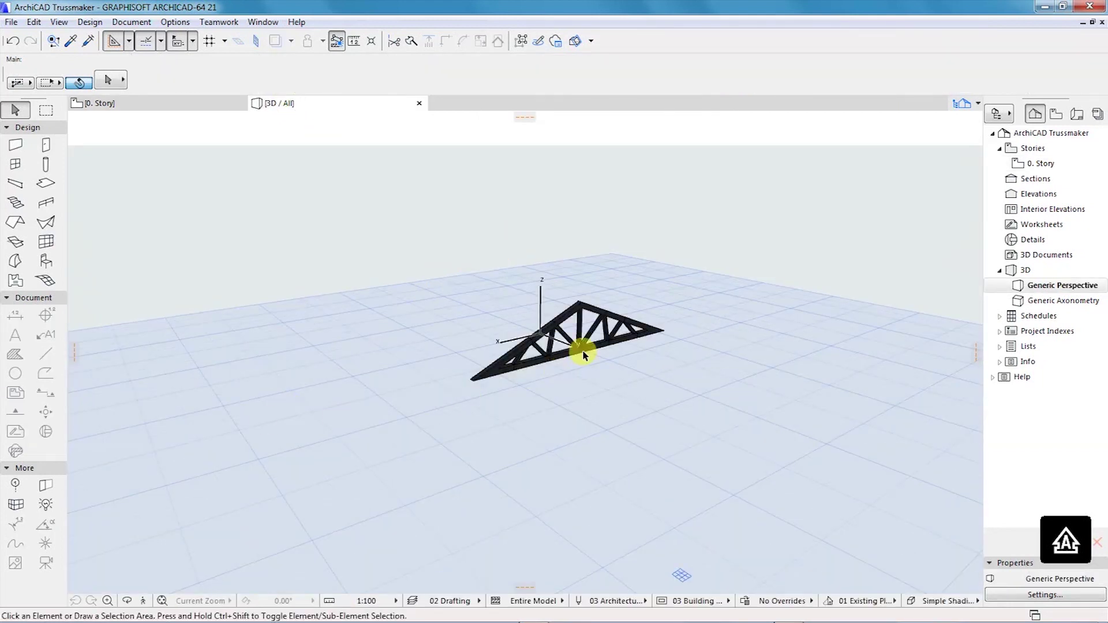
pyautogui.scroll(3, 594, 330)
pyautogui.keyDown('shift'); pyautogui.moveTo(601, 335); pyautogui.dragTo(556, 310, button='middle'); pyautogui.keyUp('shift')
pyautogui.scroll(2, 568, 300)
pyautogui.scroll(2, 618, 297)
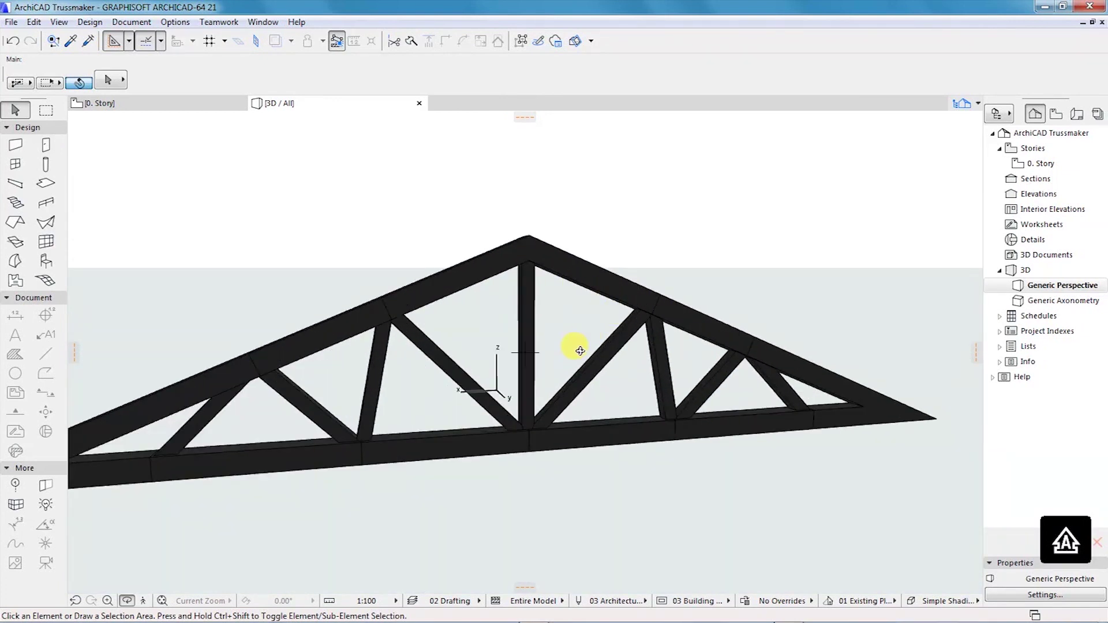
pyautogui.scroll(-2, 576, 349)
pyautogui.keyDown('shift'); pyautogui.moveTo(525, 336); pyautogui.dragTo(601, 317, button='middle'); pyautogui.keyUp('shift')
# Step: On the 0. Story floor plan, move the timber truss object straight down, clear of the 2D truss lines and the 4,200 dimension
pyautogui.click(131, 103)
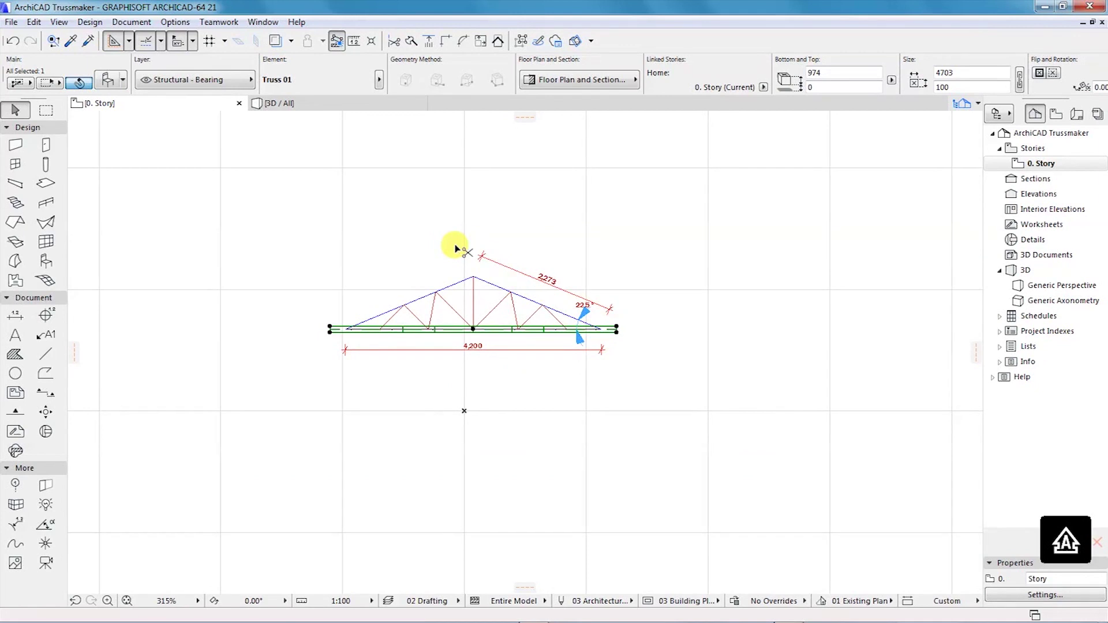
pyautogui.hotkey('ctrl', 'd')
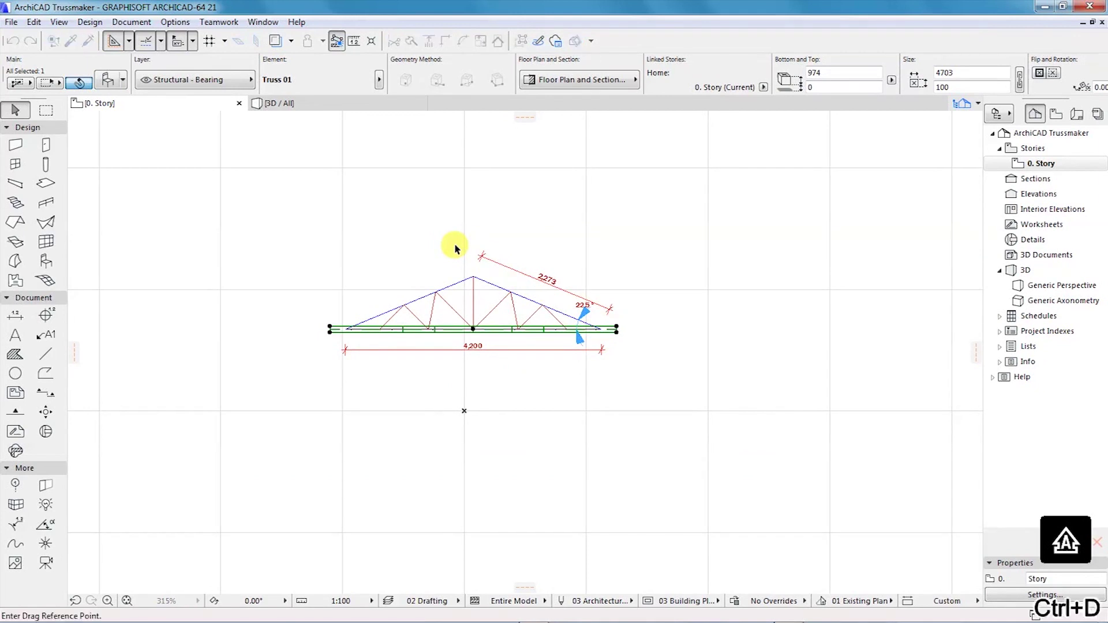
pyautogui.click(616, 332)
pyautogui.click(615, 395)
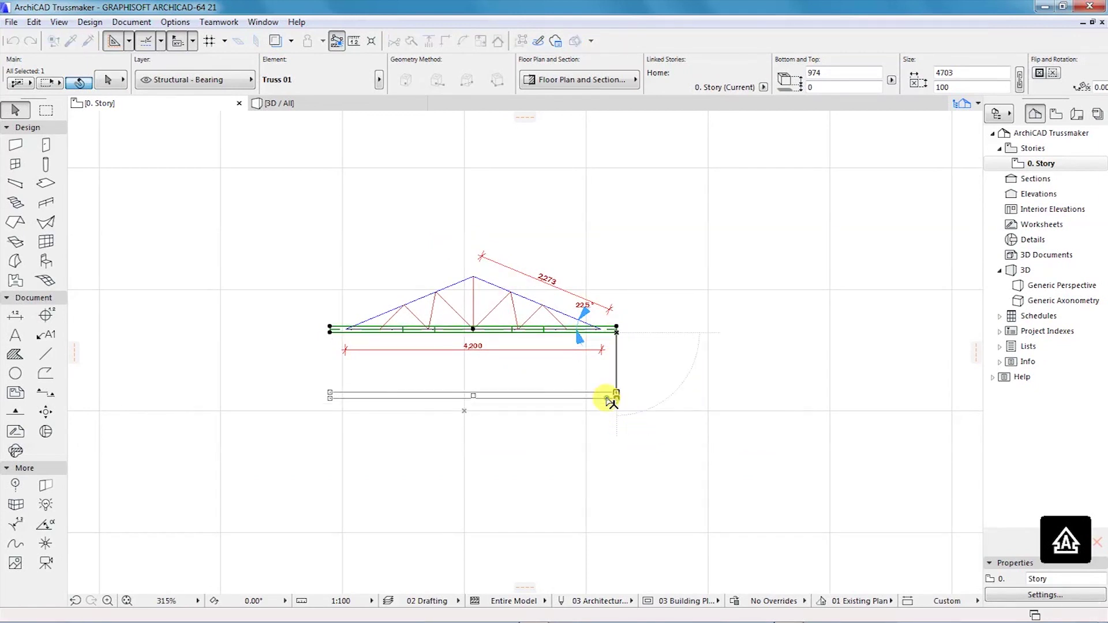
pyautogui.click(647, 332)
pyautogui.scroll(3, 445, 292)
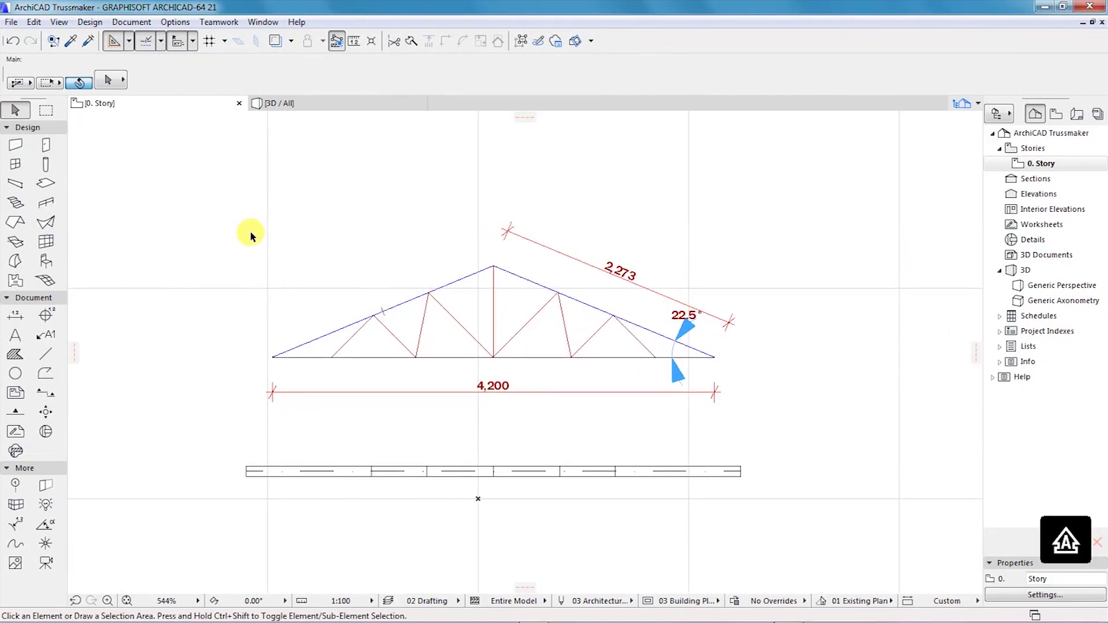
# Step: Select the 2D truss lines without the angle dimension and start Create Truss in TrussMaker for them
pyautogui.moveTo(251, 238); pyautogui.dragTo(711, 362)
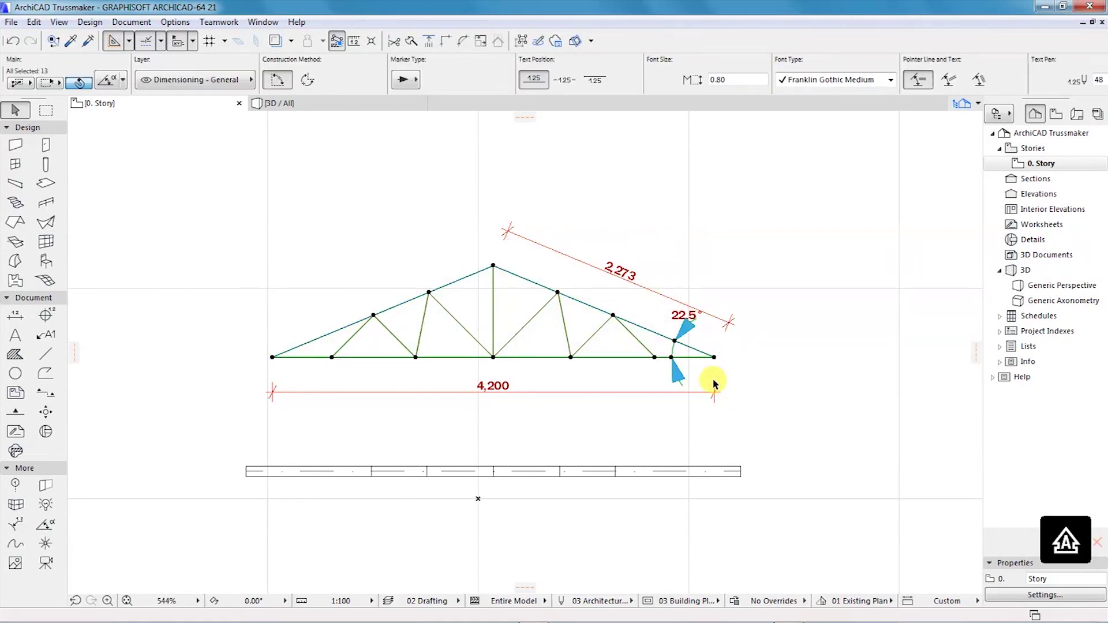
pyautogui.keyDown('shift'); pyautogui.click(672, 359); pyautogui.keyUp('shift')
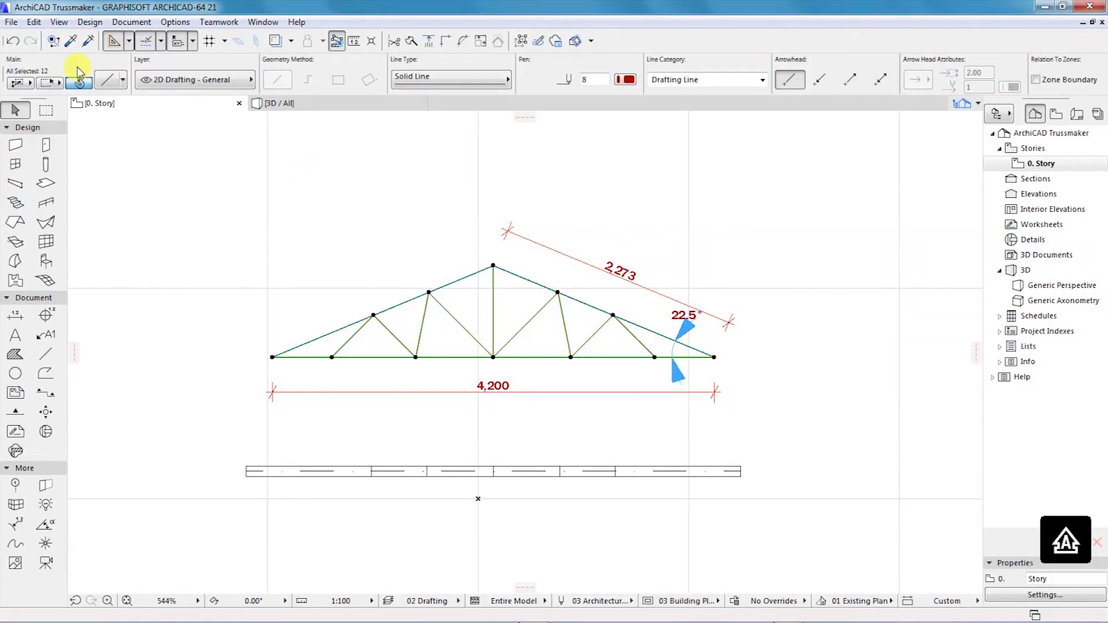
pyautogui.click(90, 23)
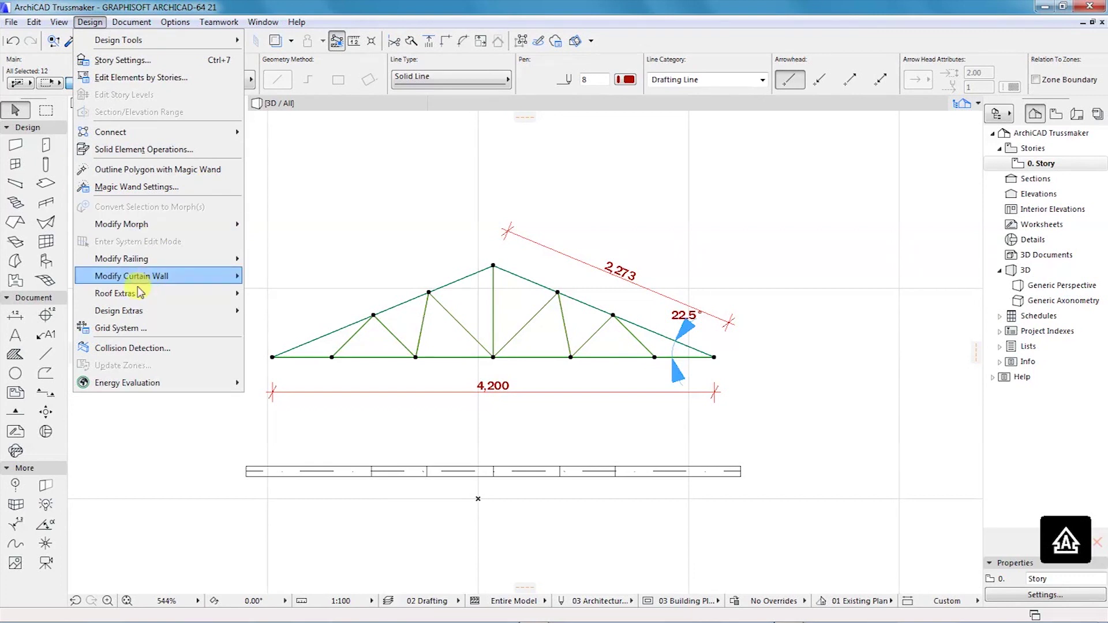
pyautogui.moveTo(128, 320)
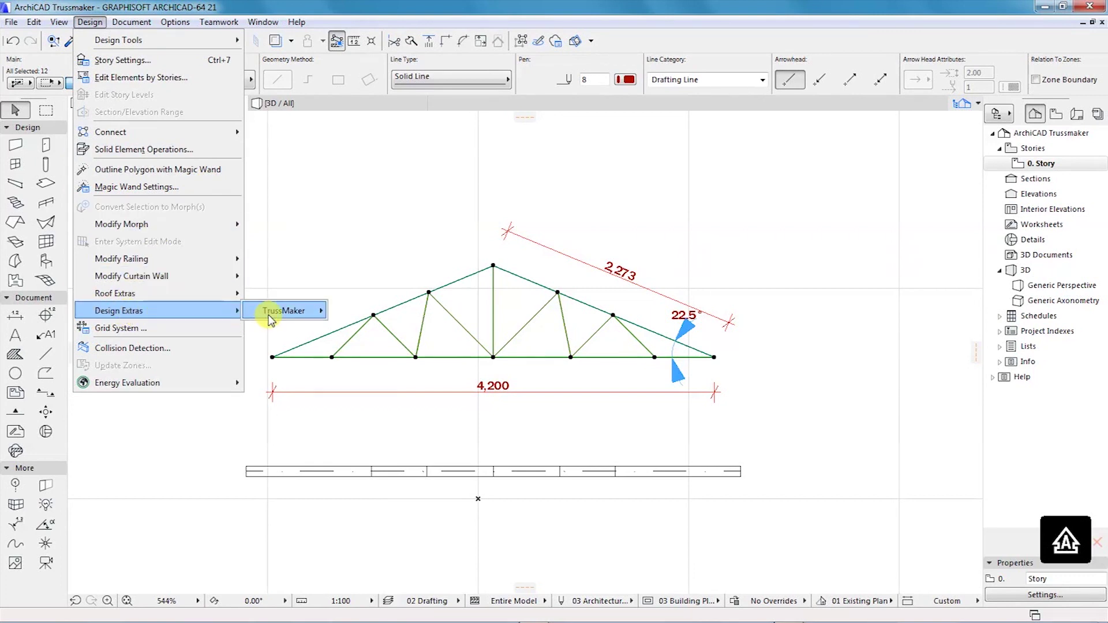
pyautogui.moveTo(294, 318)
pyautogui.click(381, 310)
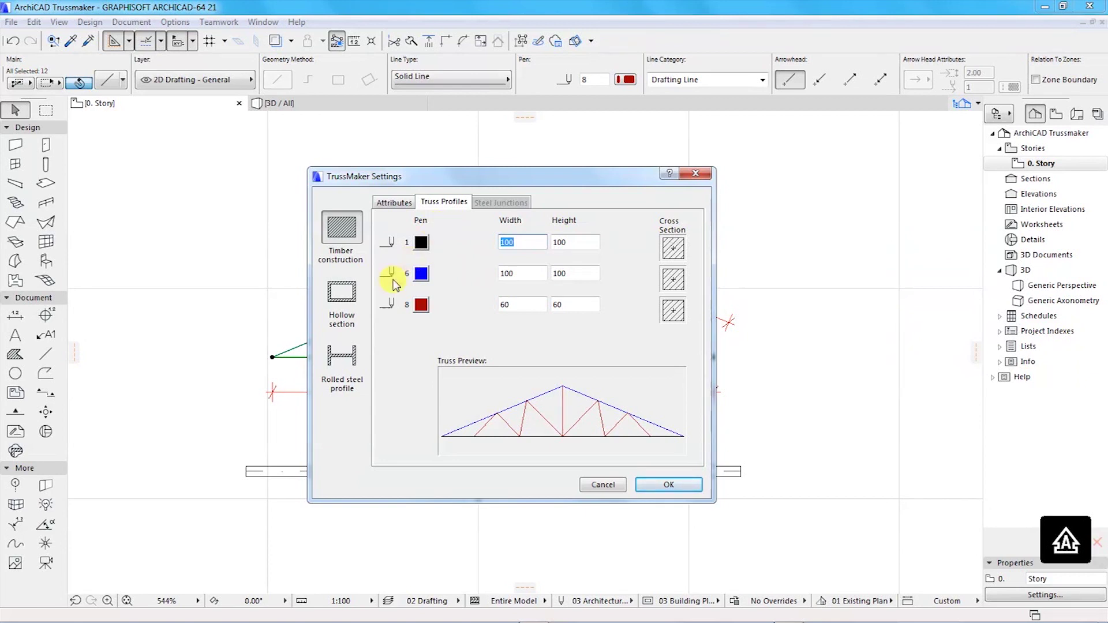
# Step: Set the truss type to Hollow section and accept square profiles of 100 × 100 × 13 for pens 1 and 6 and 60 × 60 × 8 for pen 8
pyautogui.click(341, 305)
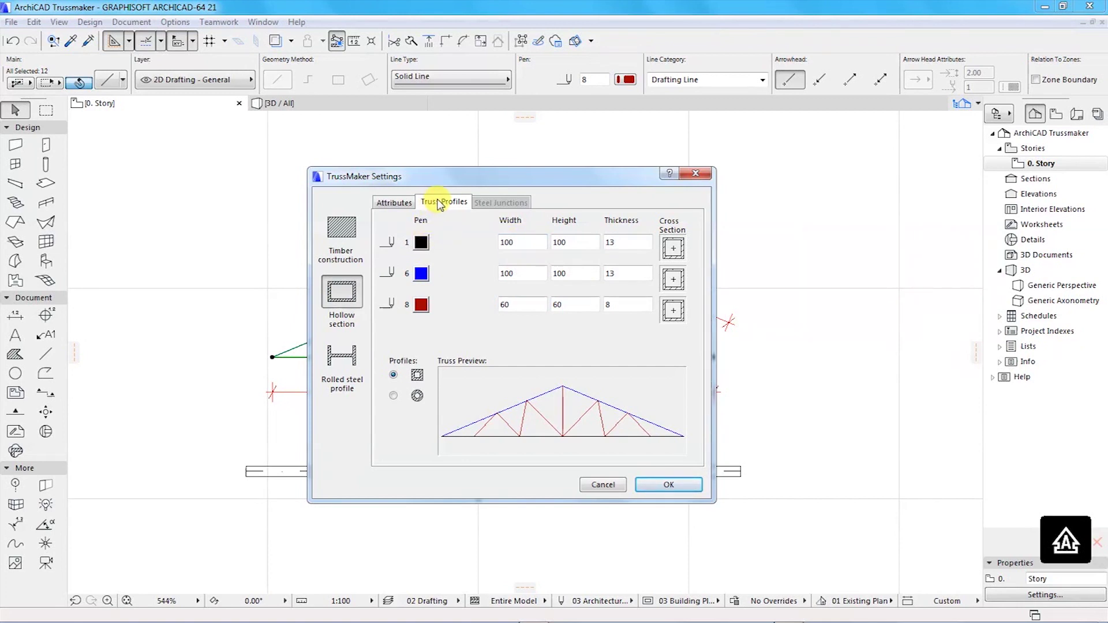
pyautogui.click(515, 243)
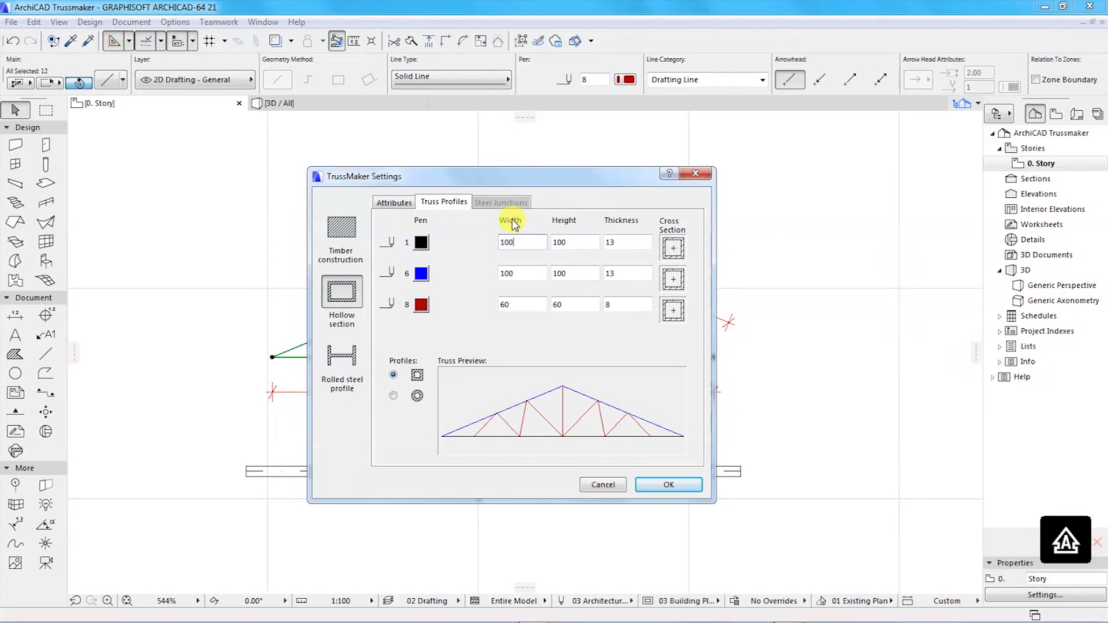
pyautogui.click(572, 242)
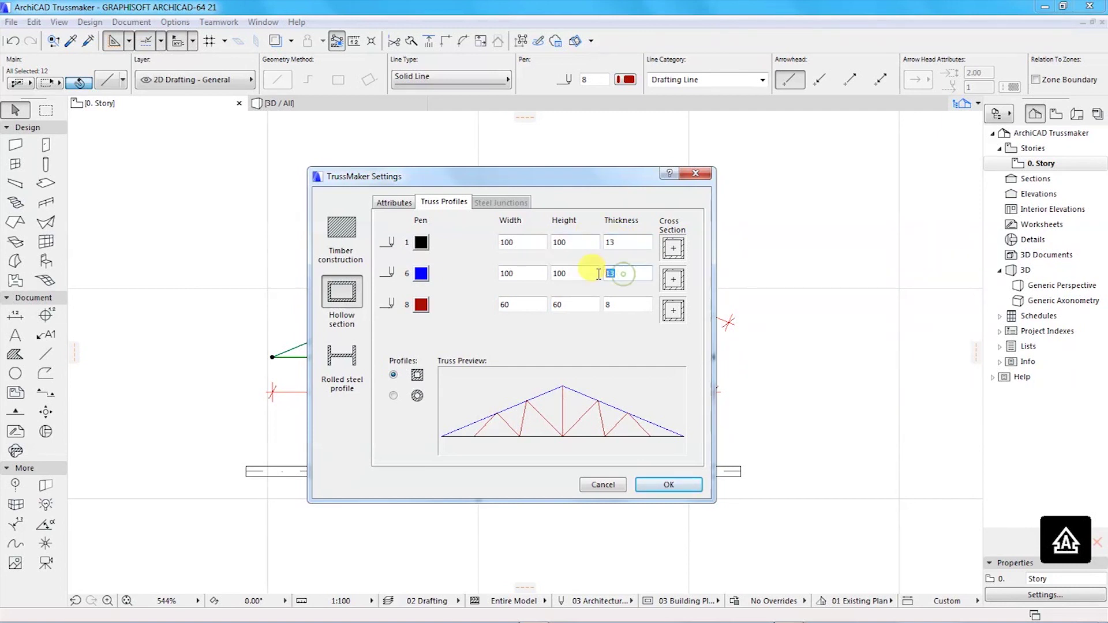
pyautogui.click(620, 243)
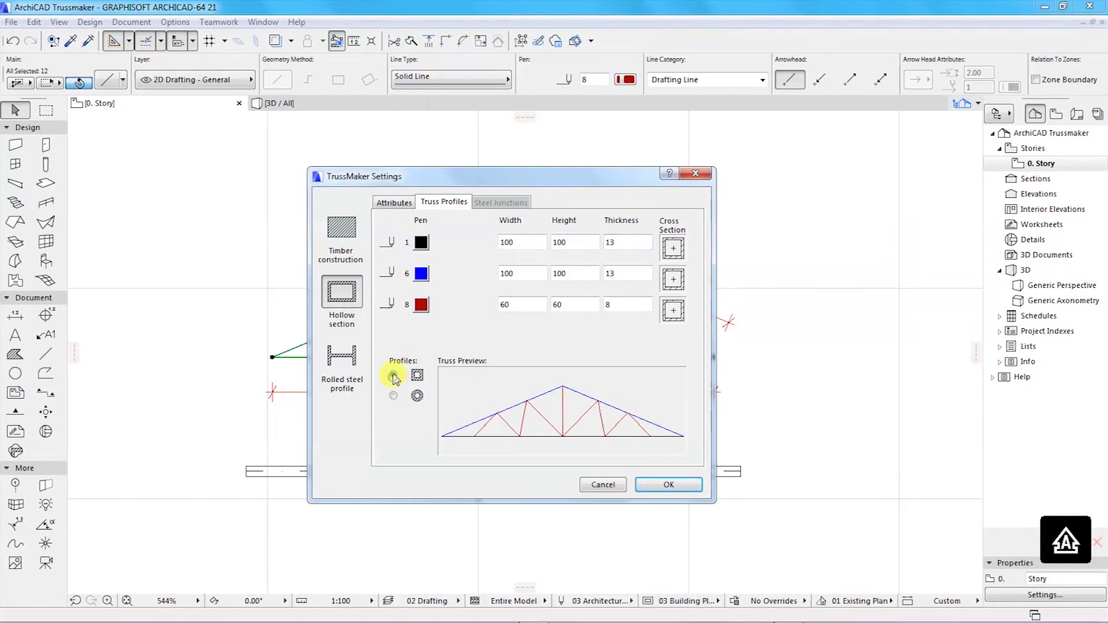
pyautogui.click(684, 483)
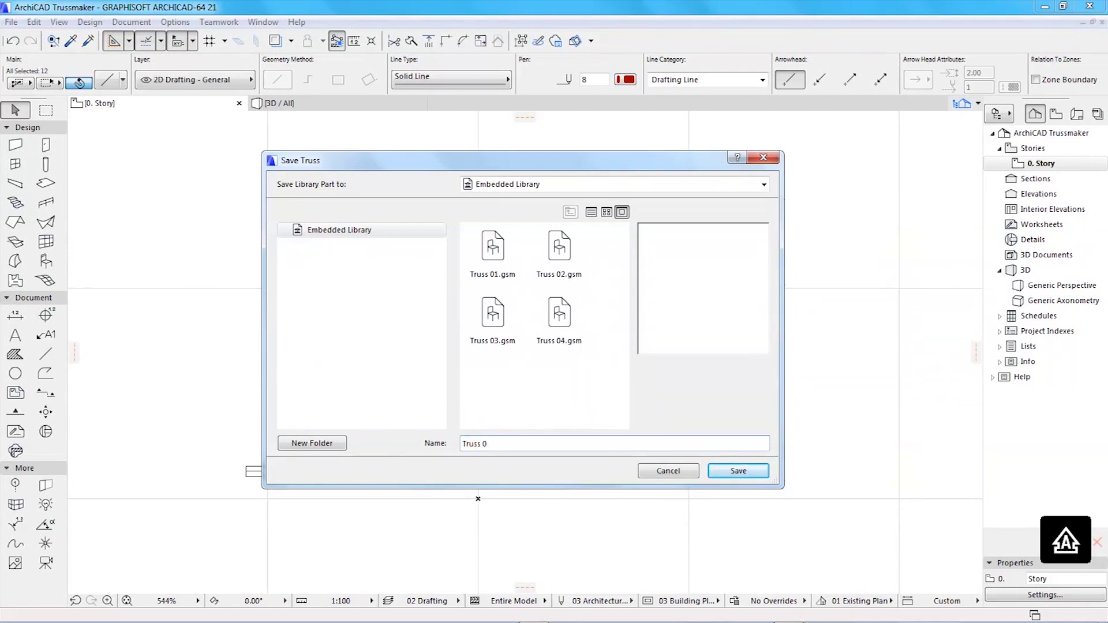
# Step: Save the hollow section truss to the Embedded Library as Truss 02, replacing the existing file of that name
pyautogui.write('2')
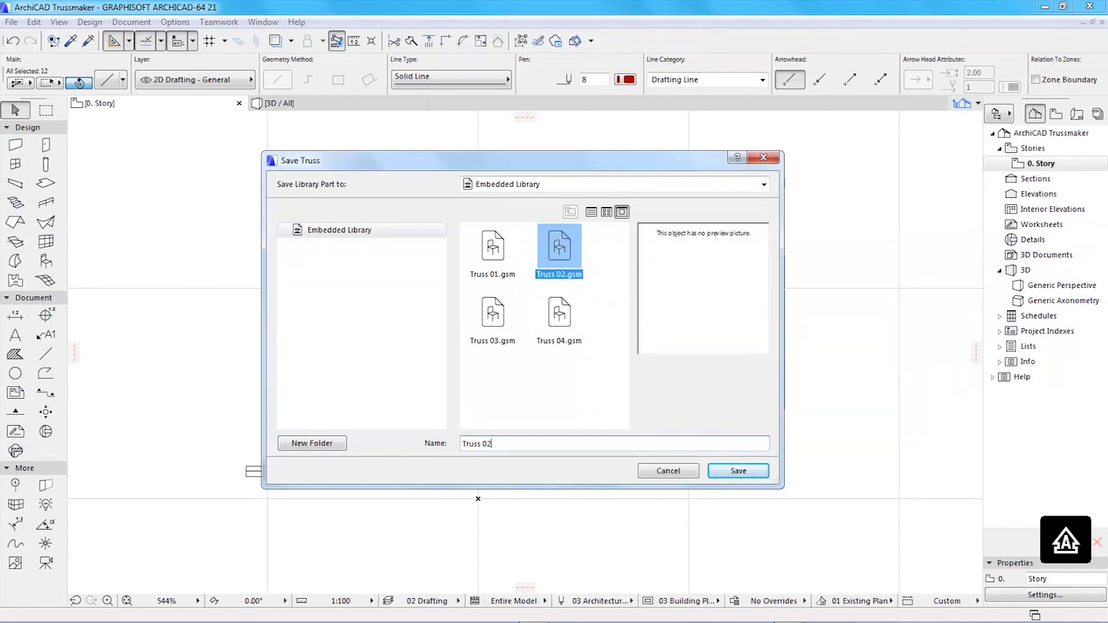
pyautogui.click(747, 471)
pyautogui.click(639, 329)
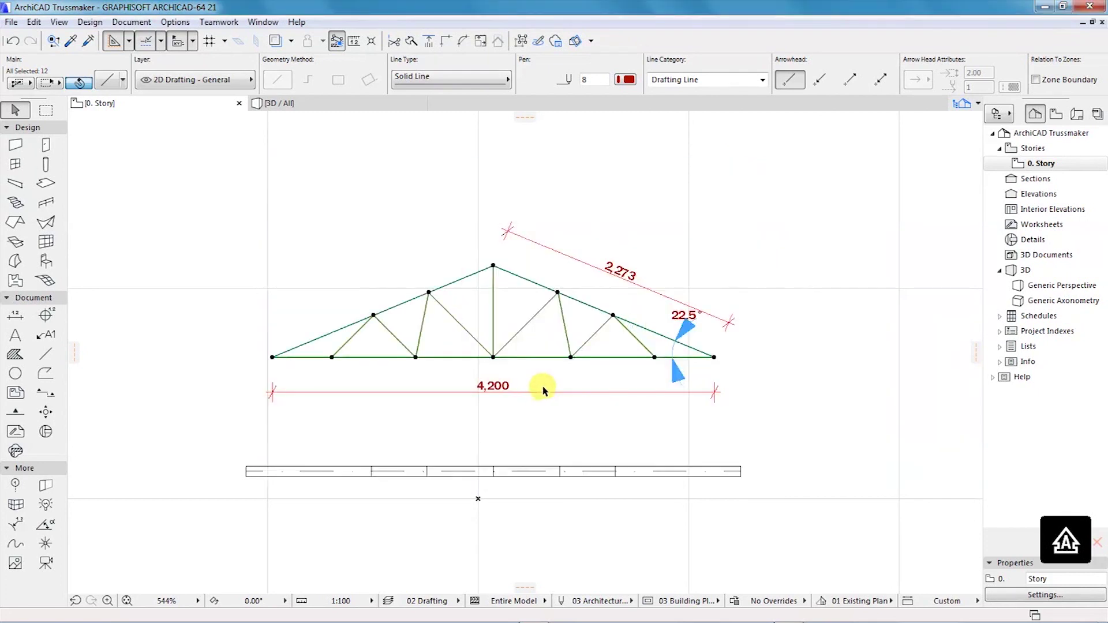
# Step: On the 0. Story floor plan, move the Truss 02 object straight down by about 1995 mm, below the timber truss object
pyautogui.click(294, 105)
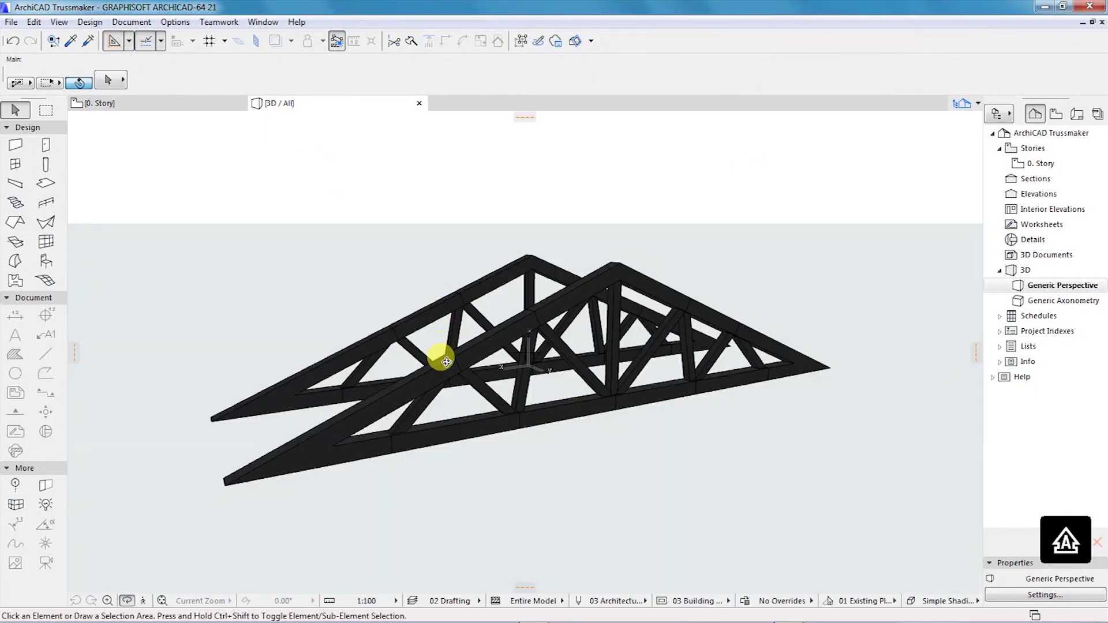
pyautogui.moveTo(546, 355); pyautogui.dragTo(755, 445)
pyautogui.click(142, 103)
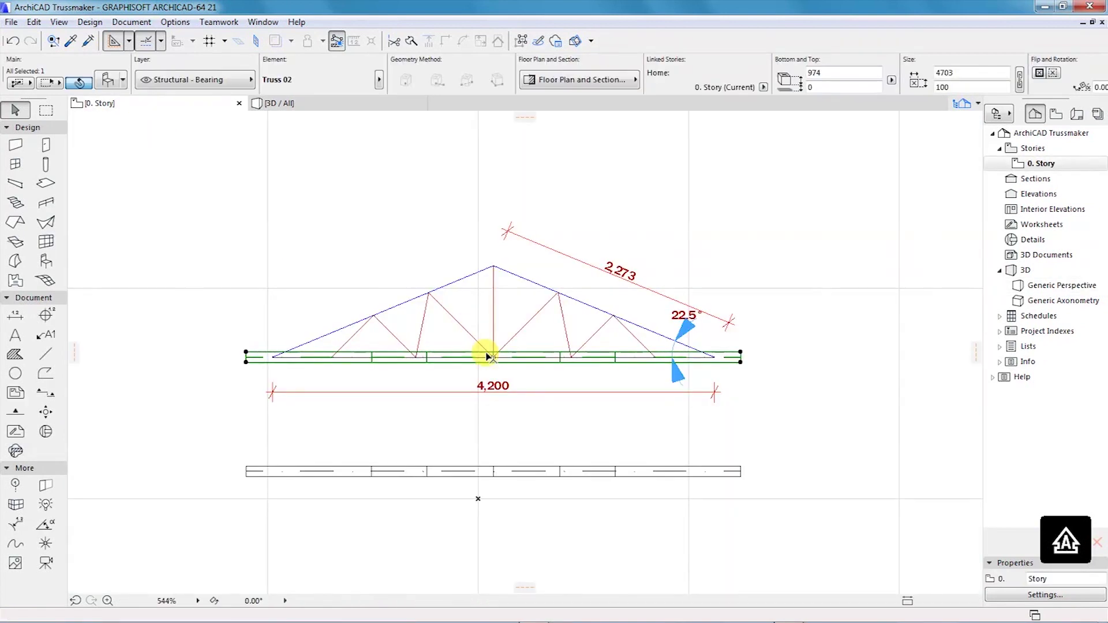
pyautogui.hotkey('ctrl', 'd')
pyautogui.click(740, 356)
pyautogui.scroll(-2, 703, 413)
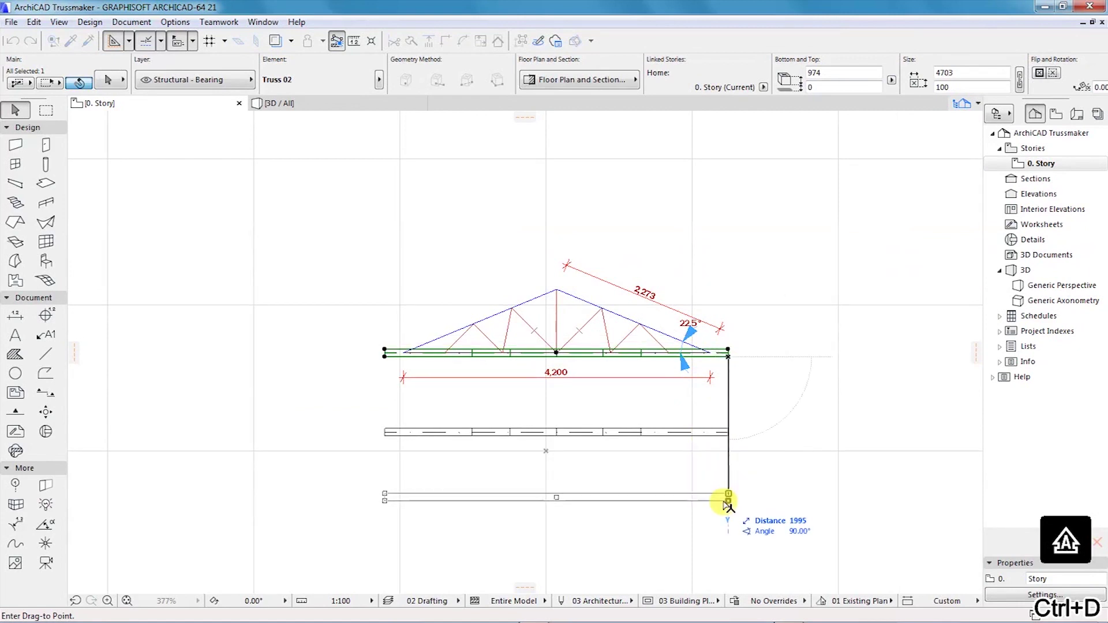
pyautogui.click(727, 499)
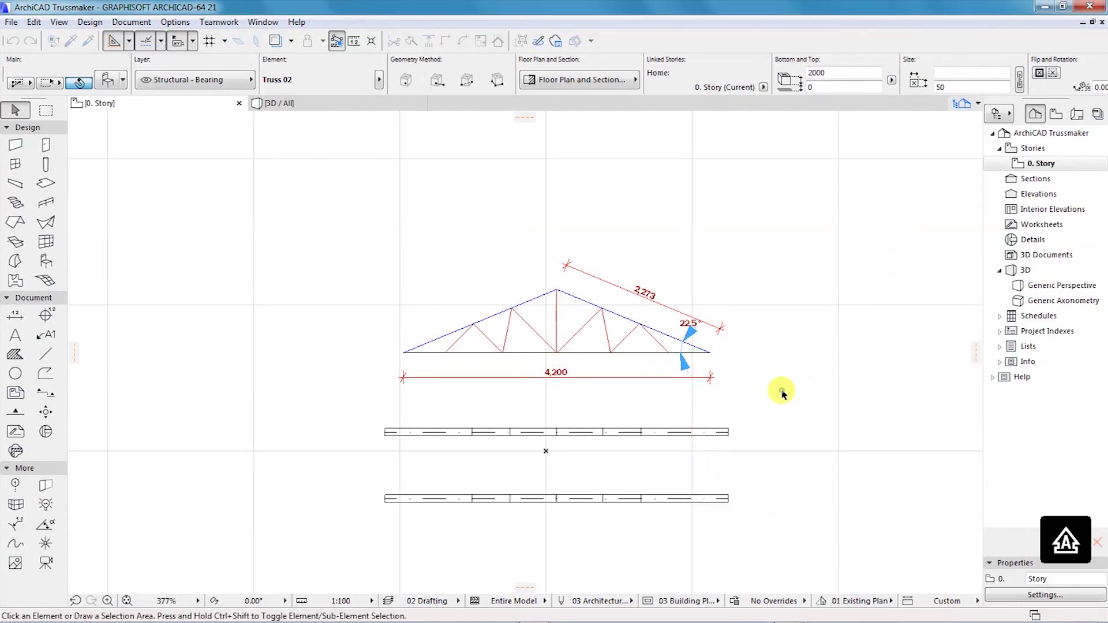
# Step: Select the 2D truss lines without the angle dimension and start Create Truss in TrussMaker for them
pyautogui.click(367, 261)
pyautogui.click(714, 358)
pyautogui.scroll(3, 656, 290)
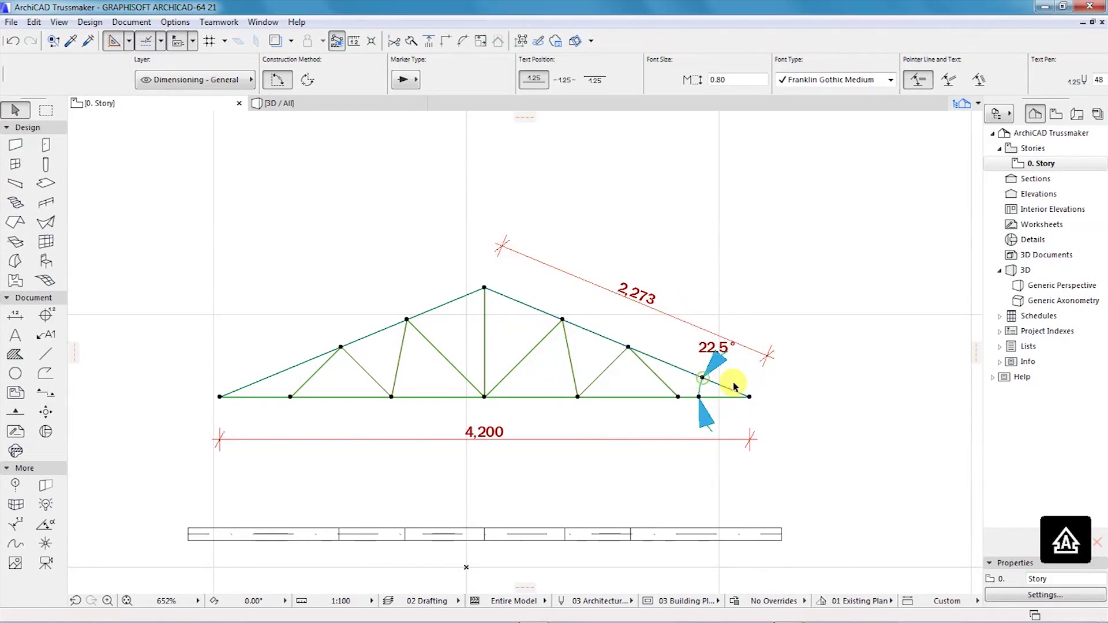
pyautogui.keyDown('shift'); pyautogui.click(721, 370); pyautogui.keyUp('shift')
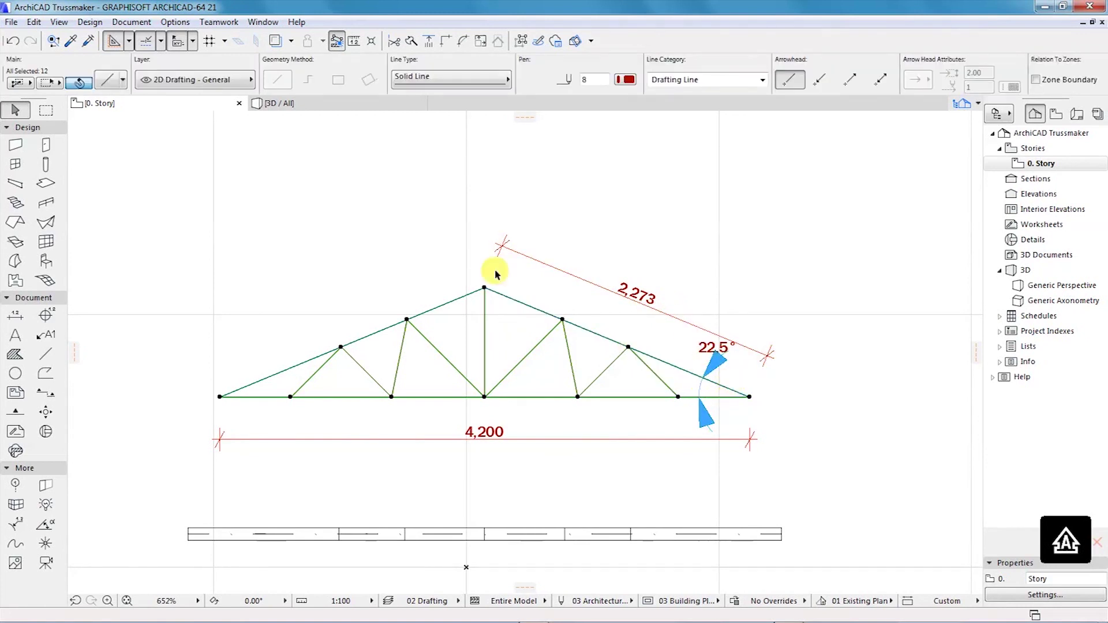
pyautogui.click(90, 22)
pyautogui.moveTo(132, 315)
pyautogui.moveTo(282, 310)
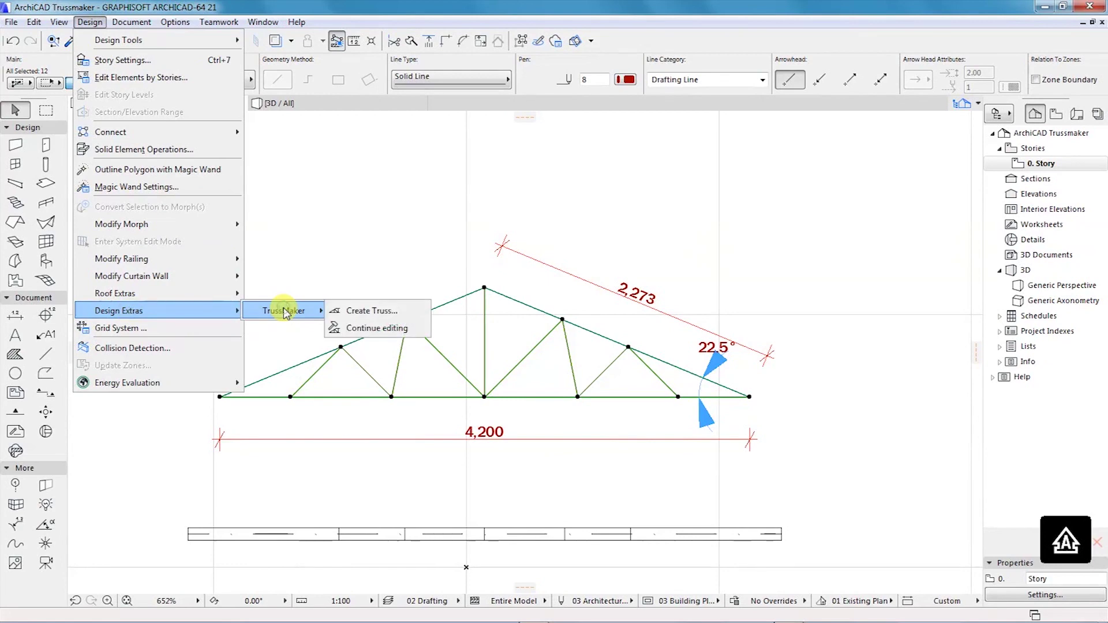
pyautogui.click(384, 314)
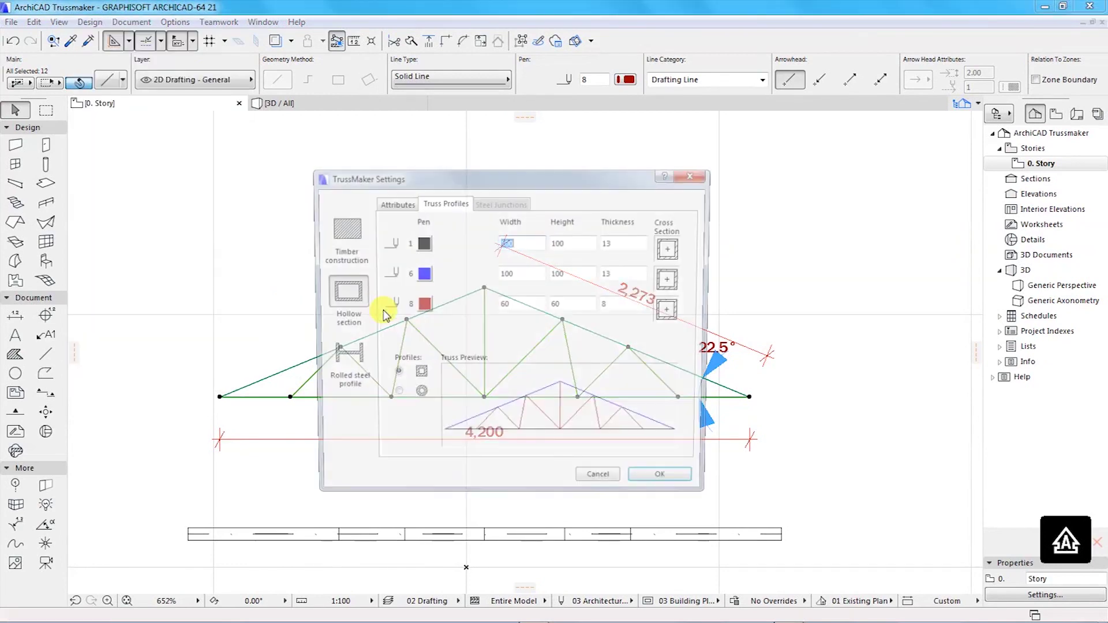
# Step: Switch the hollow section truss to circular profiles and save it to the Embedded Library as Truss 03, replacing the existing file
pyautogui.click(394, 396)
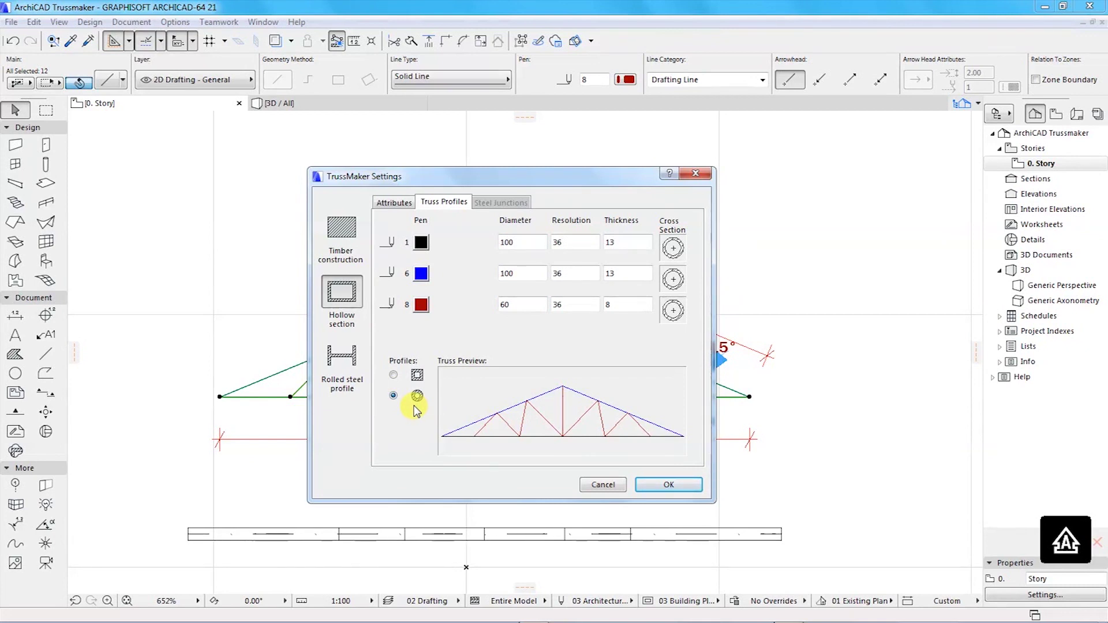
pyautogui.click(658, 485)
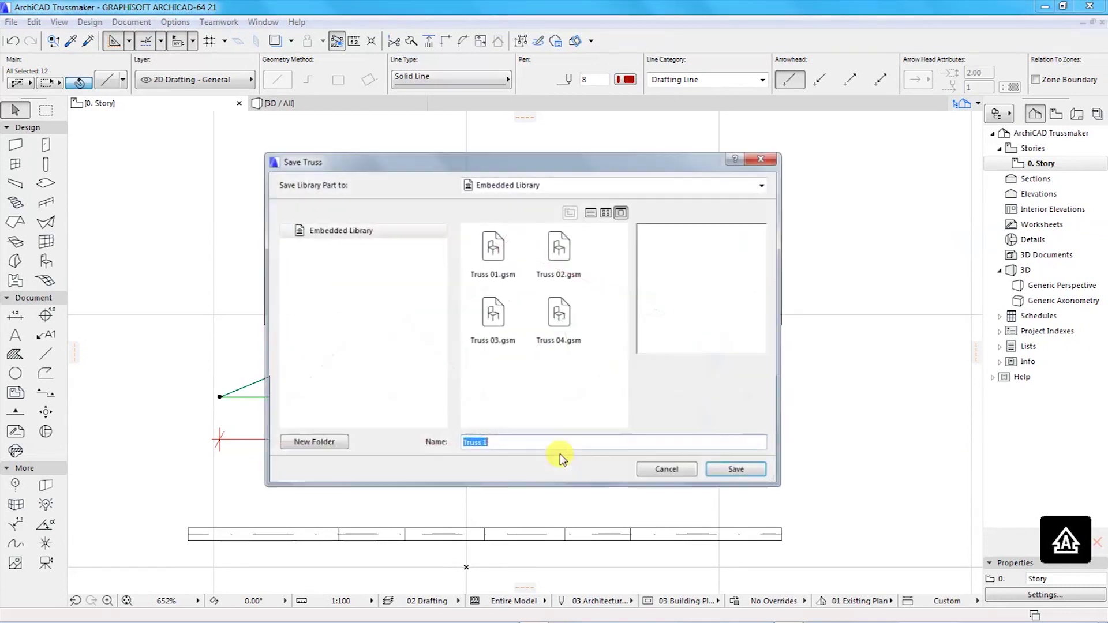
pyautogui.doubleClick(485, 442)
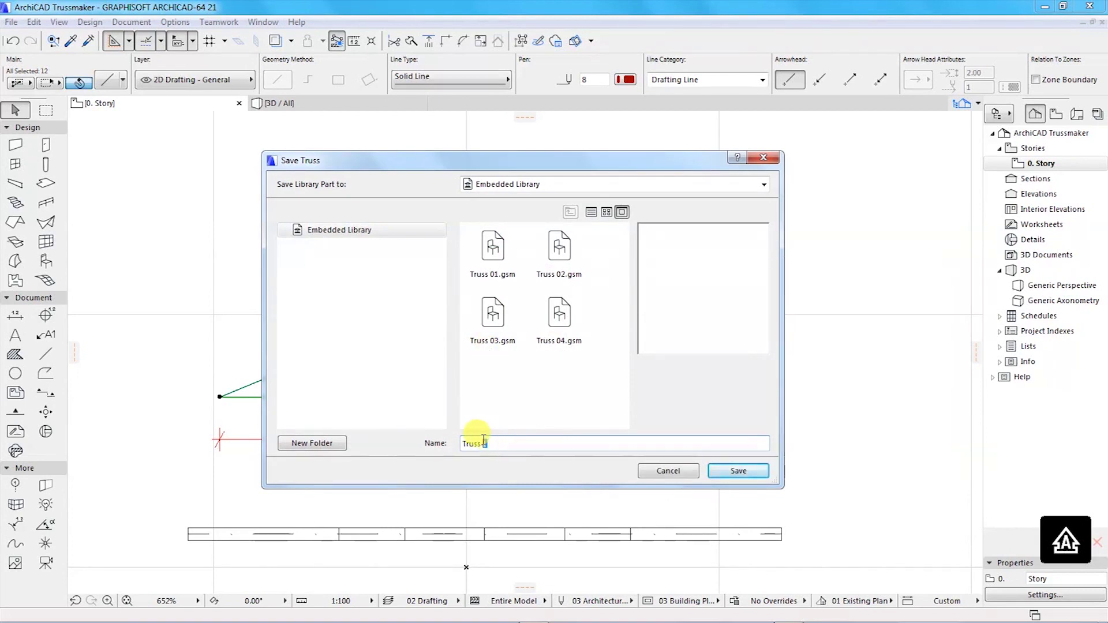
pyautogui.write('03')
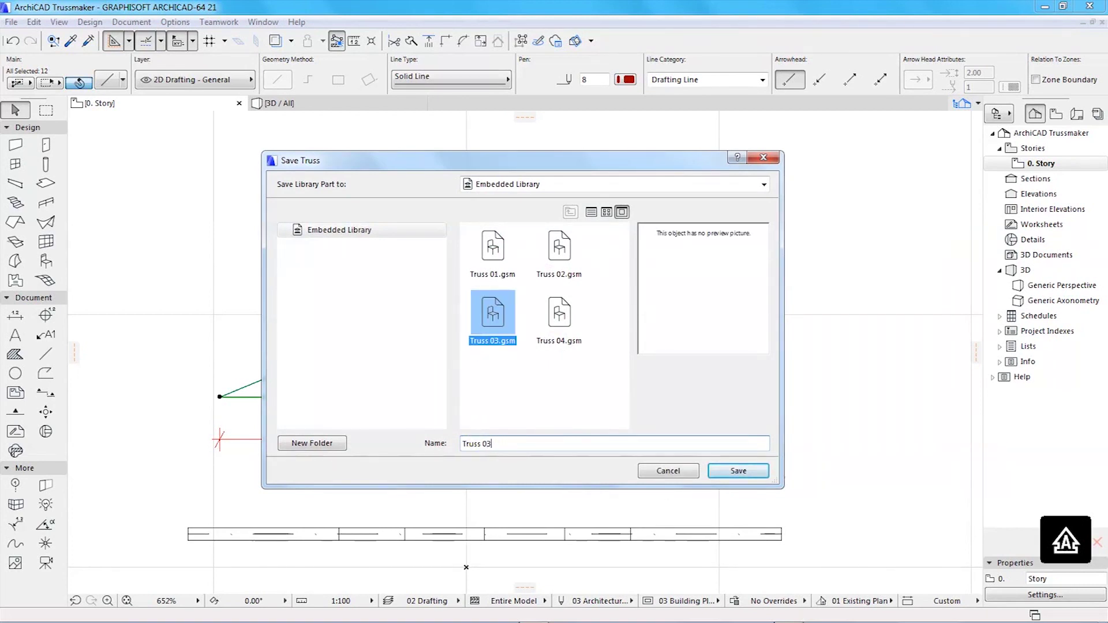
pyautogui.click(738, 470)
pyautogui.click(641, 327)
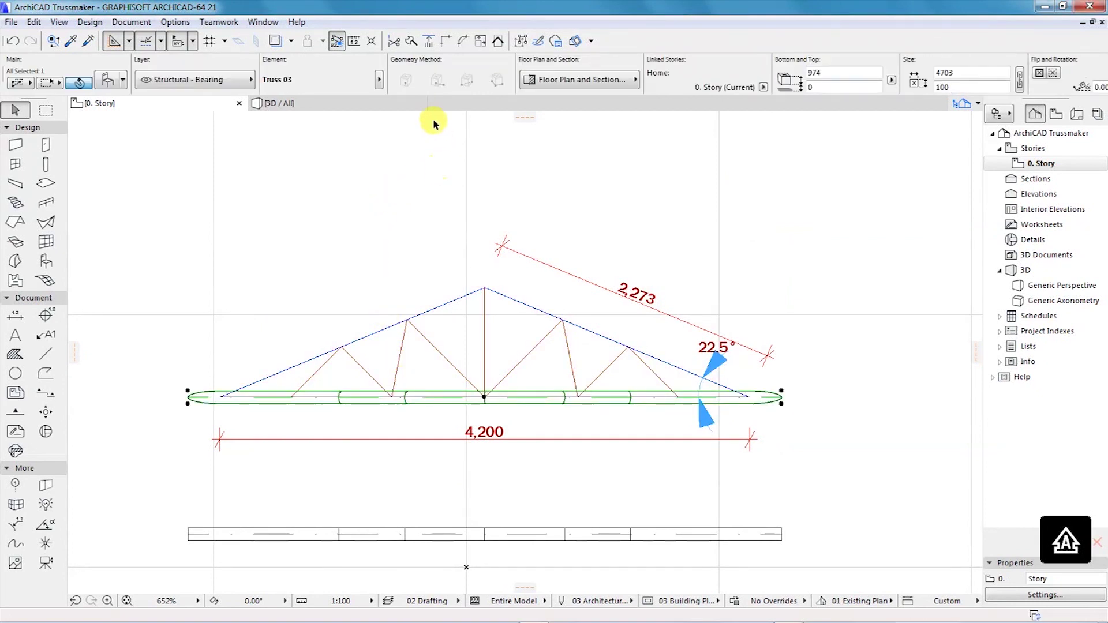
# Step: Examine the circular hollow section truss and its joints in 3D, comparing it with the timber and square-section trusses behind it
pyautogui.click(326, 108)
pyautogui.keyDown('shift'); pyautogui.moveTo(650, 379); pyautogui.dragTo(380, 375, button='middle'); pyautogui.keyUp('shift')
pyautogui.keyDown('shift'); pyautogui.moveTo(624, 410); pyautogui.dragTo(465, 395, button='middle'); pyautogui.keyUp('shift')
pyautogui.scroll(5, 464, 395)
pyautogui.keyDown('shift'); pyautogui.moveTo(560, 440); pyautogui.dragTo(471, 309, button='middle'); pyautogui.keyUp('shift')
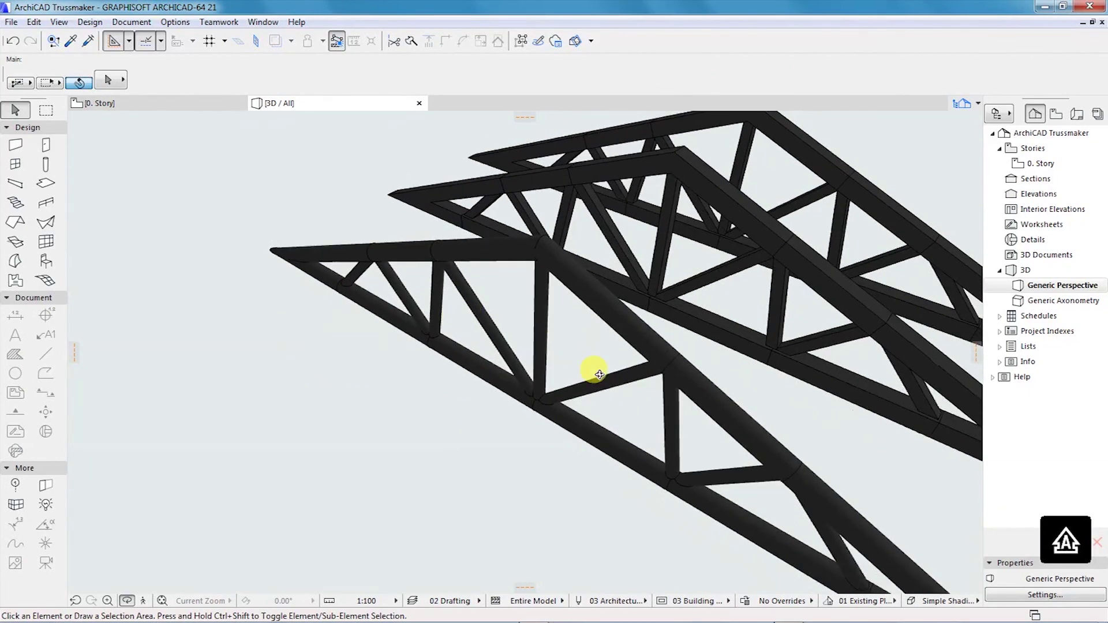
pyautogui.scroll(5, 648, 404)
pyautogui.scroll(-5, 552, 401)
pyautogui.keyDown('shift'); pyautogui.moveTo(539, 386); pyautogui.dragTo(638, 361, button='middle'); pyautogui.keyUp('shift')
pyautogui.scroll(3, 526, 375)
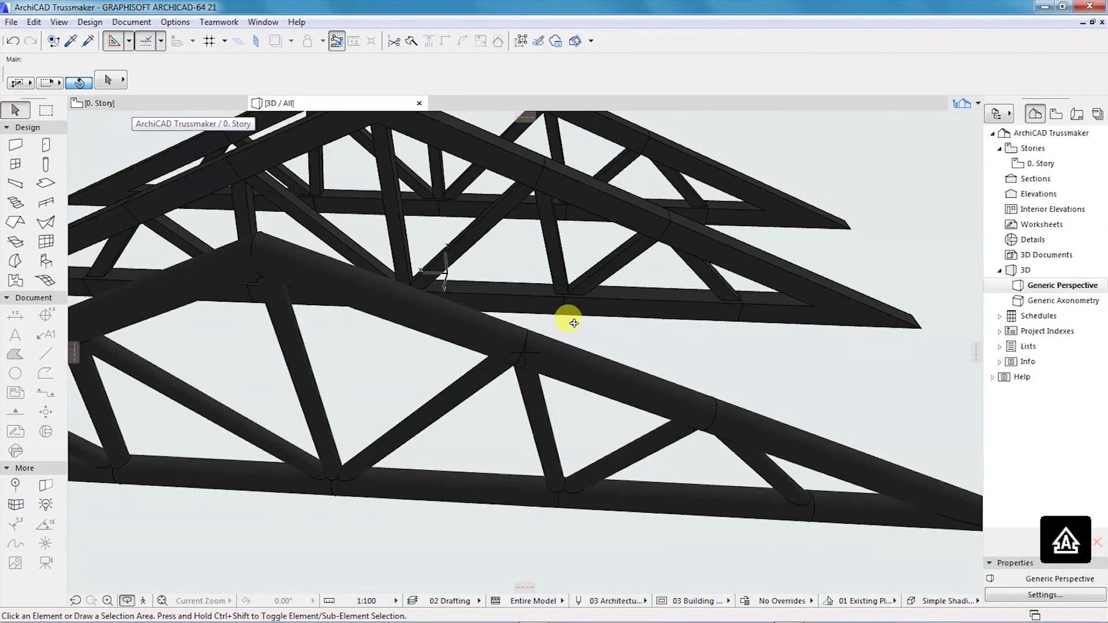
pyautogui.scroll(-2, 573, 364)
pyautogui.scroll(-4, 469, 260)
pyautogui.scroll(5, 495, 316)
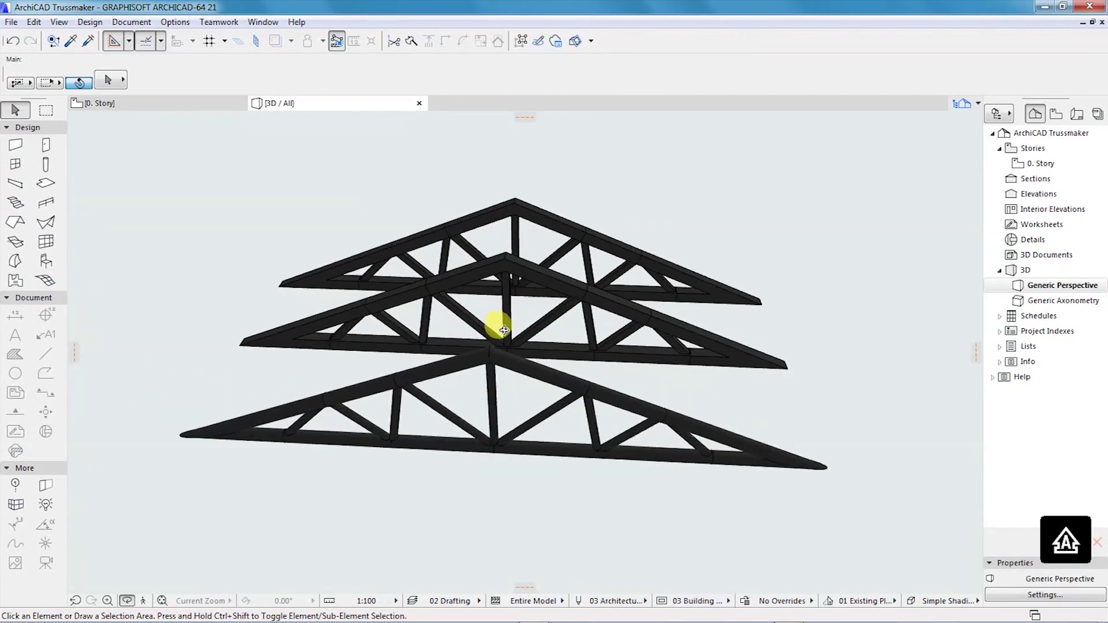
# Step: On the 0. Story floor plan, move the Truss 03 object straight down, below the other two truss objects
pyautogui.click(164, 104)
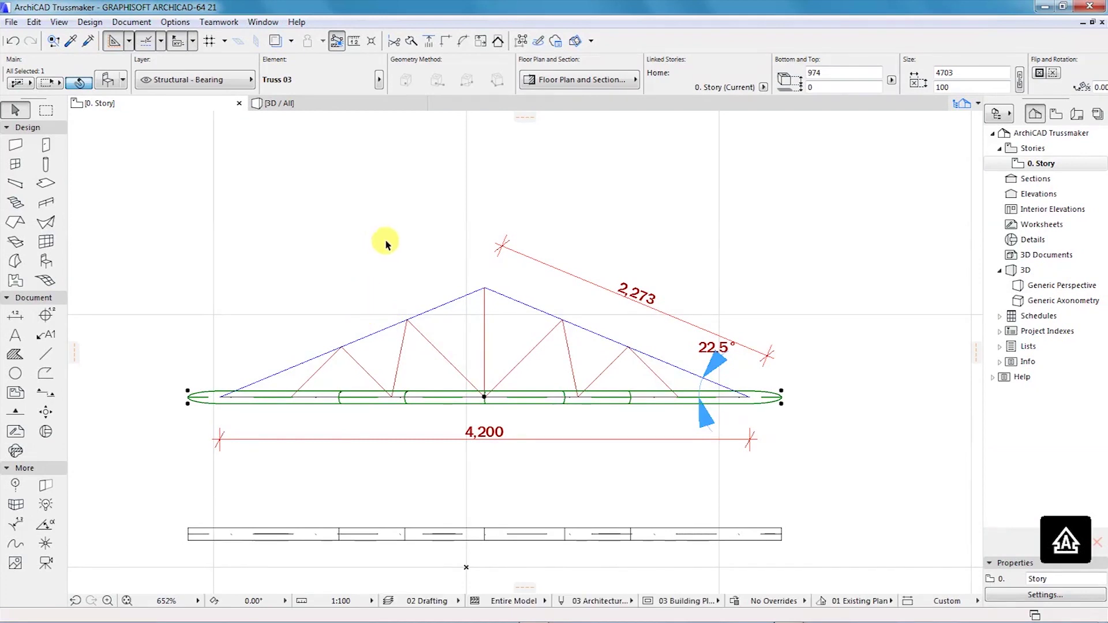
pyautogui.scroll(-2, 383, 240)
pyautogui.hotkey('ctrl', 'd')
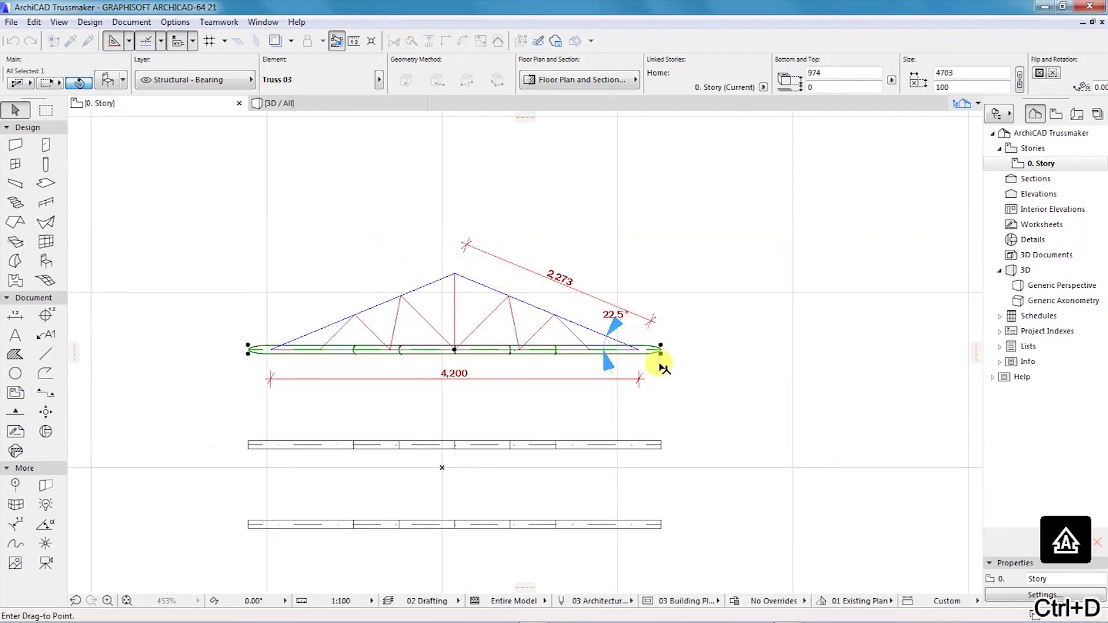
pyautogui.click(659, 350)
pyautogui.scroll(-2, 658, 355)
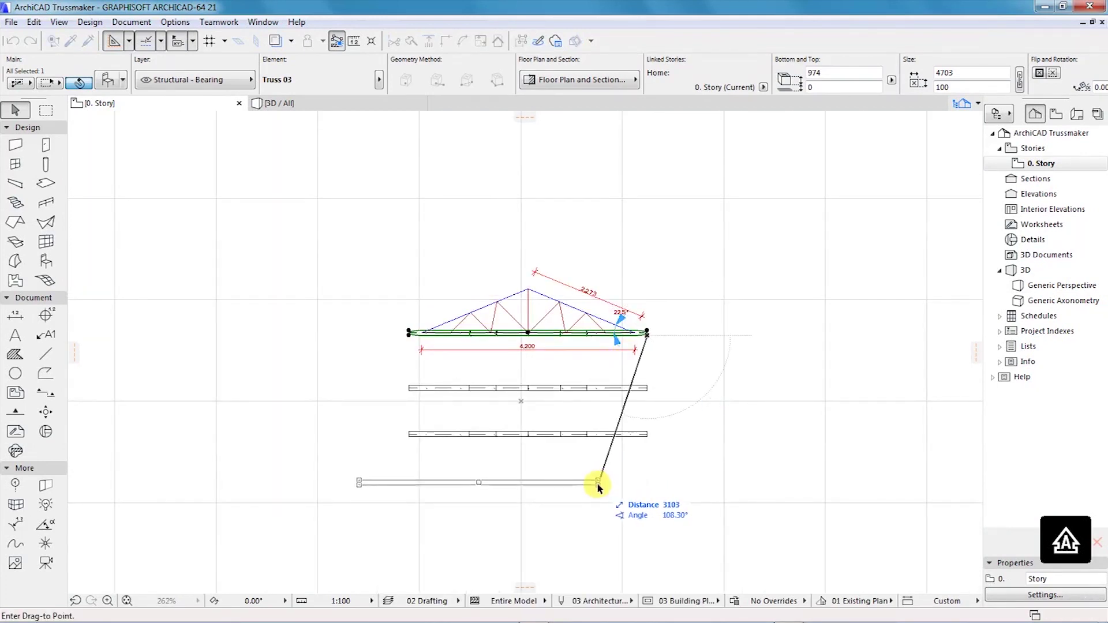
pyautogui.click(647, 473)
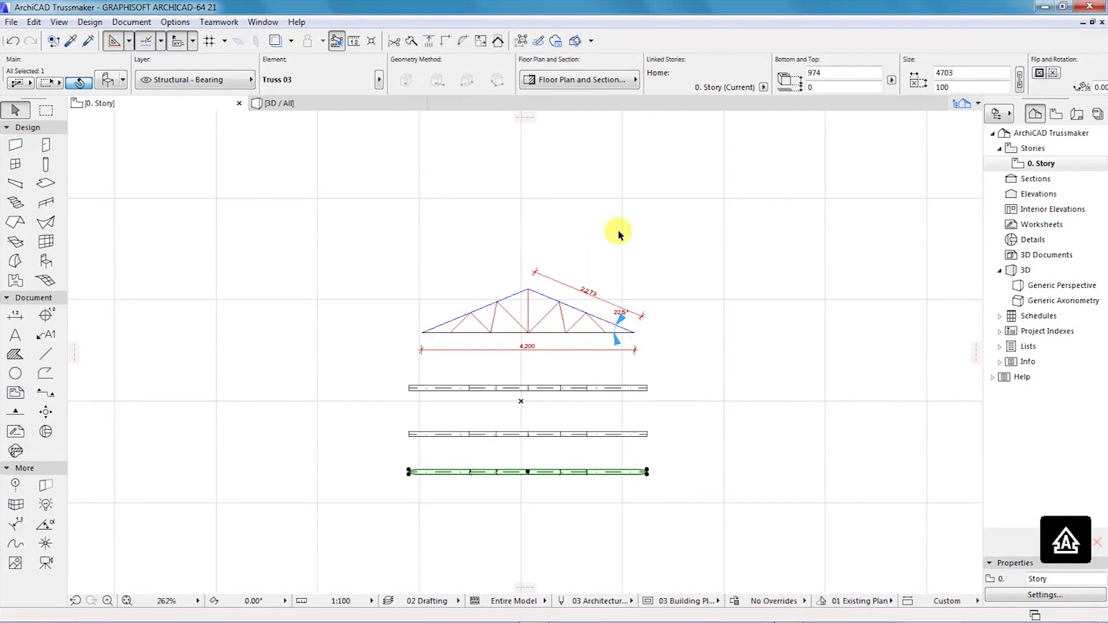
# Step: Select all the 2D truss lines again and open the TrussMaker settings to create another truss from them
pyautogui.click(579, 228)
pyautogui.scroll(3, 578, 227)
pyautogui.moveTo(239, 247)
pyautogui.mouseDown()
pyautogui.moveTo(296, 355)
pyautogui.moveTo(700, 402)
pyautogui.moveTo(710, 394)
pyautogui.mouseUp()
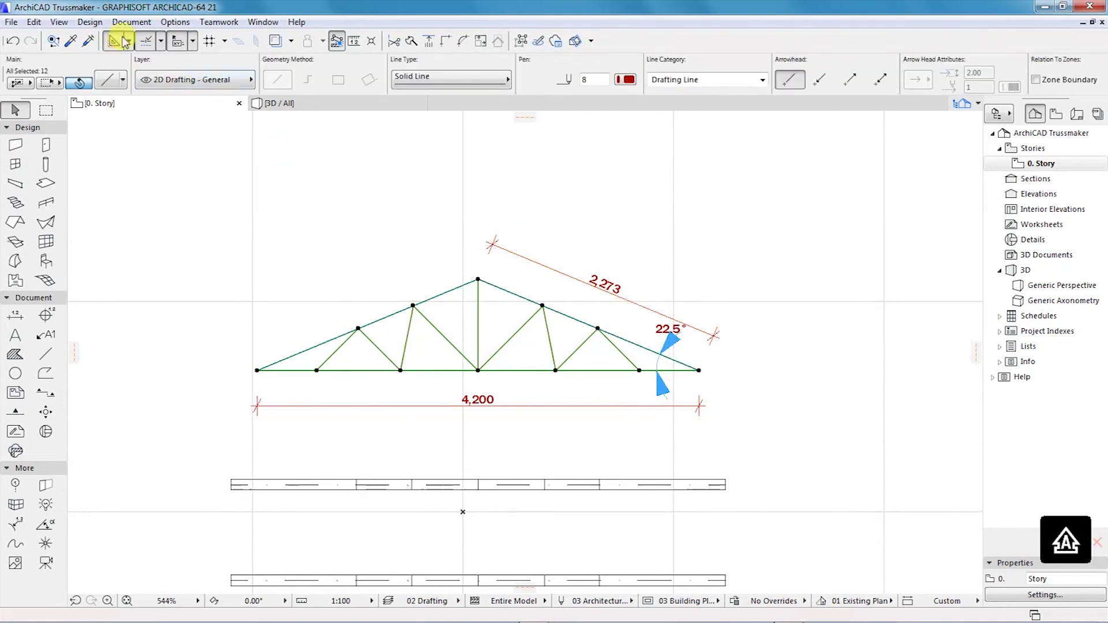
pyautogui.click(90, 22)
pyautogui.moveTo(124, 310)
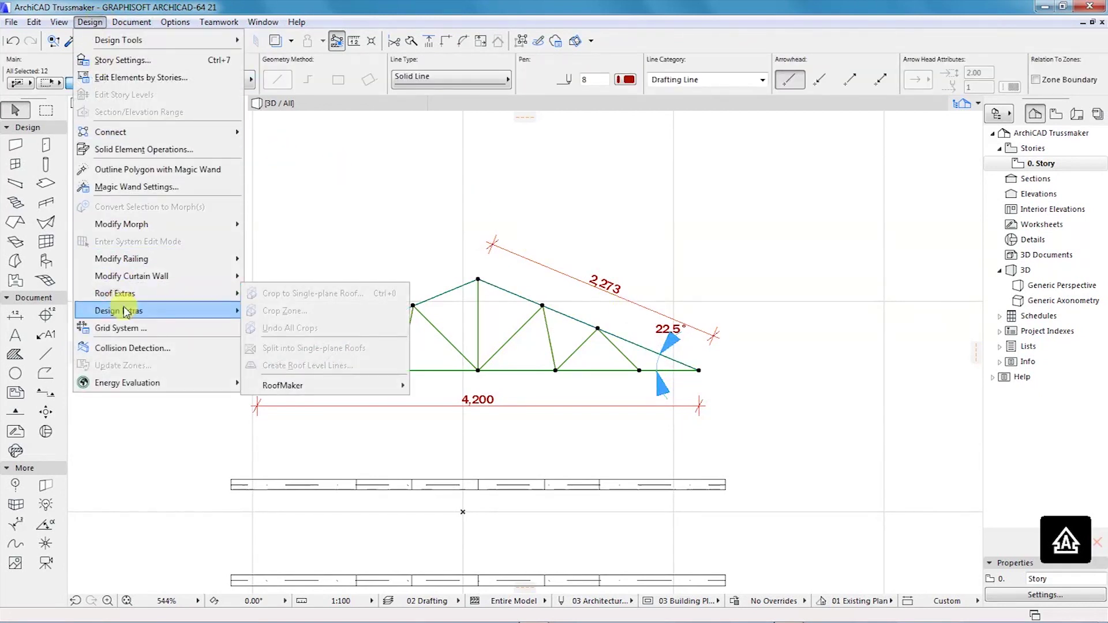
pyautogui.moveTo(272, 310)
pyautogui.click(378, 324)
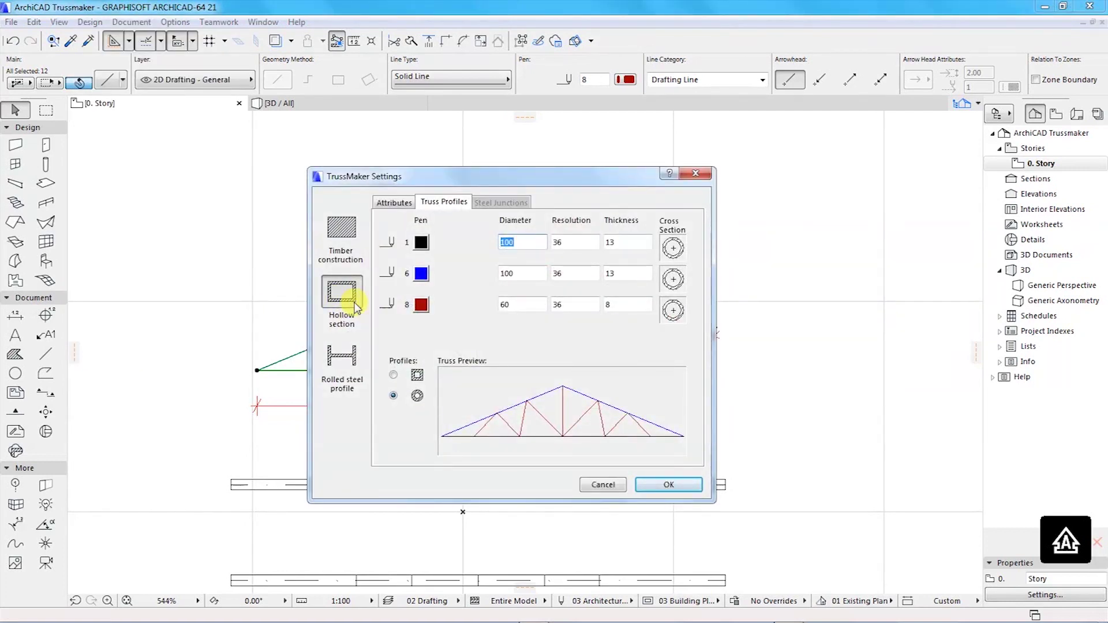
# Step: Set the truss type to Rolled steel profile with junction plates, using a junction plate where two identical profiles join, and accept the settings
pyautogui.click(347, 366)
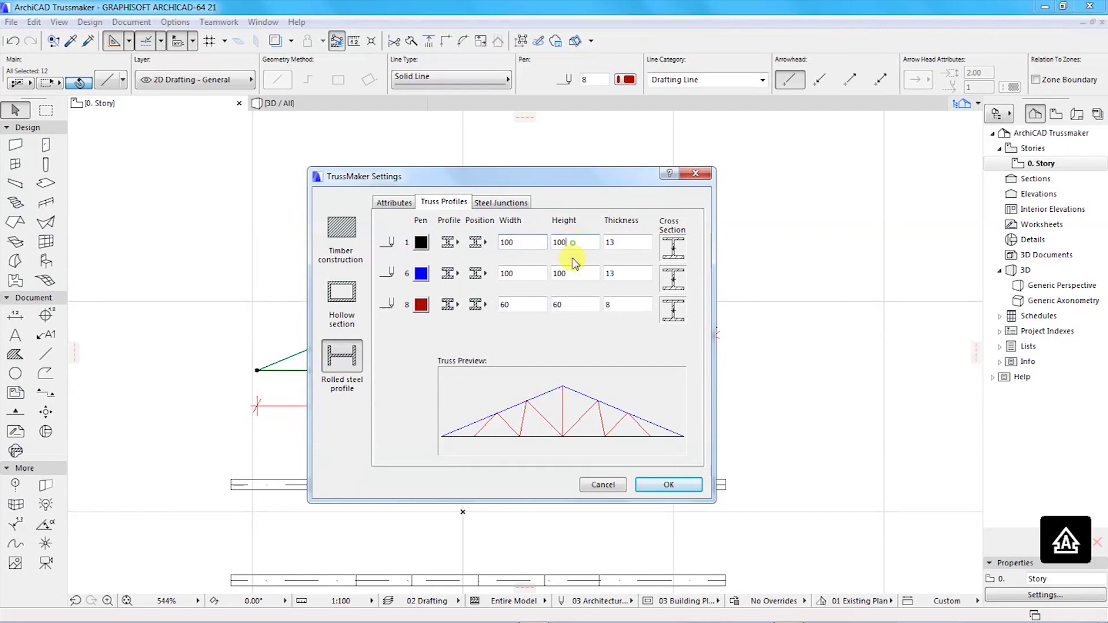
pyautogui.click(560, 304)
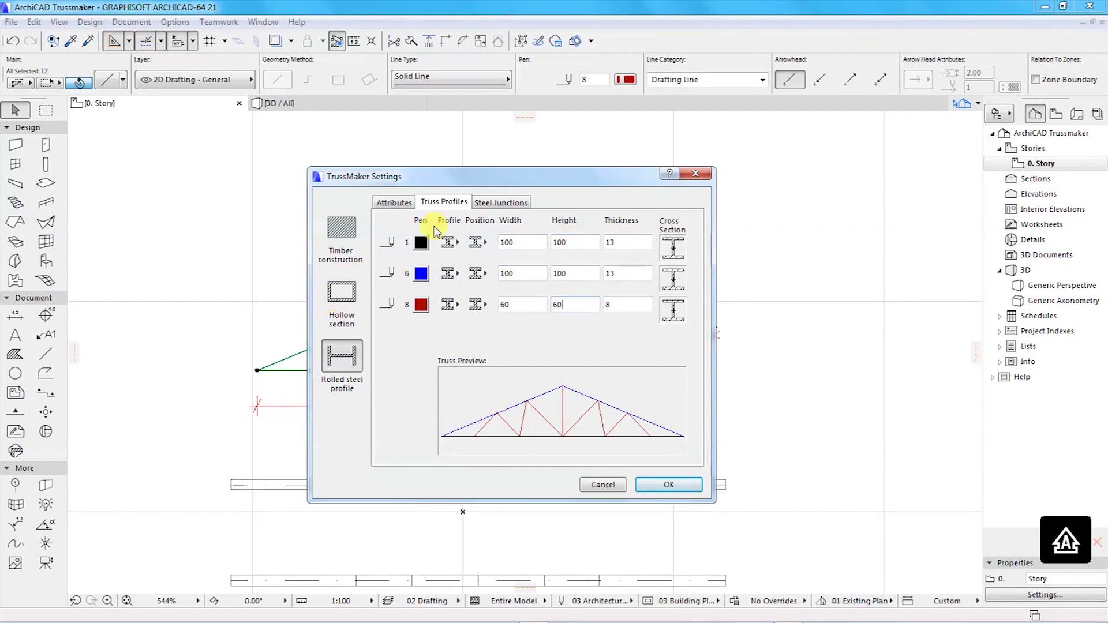
pyautogui.click(488, 203)
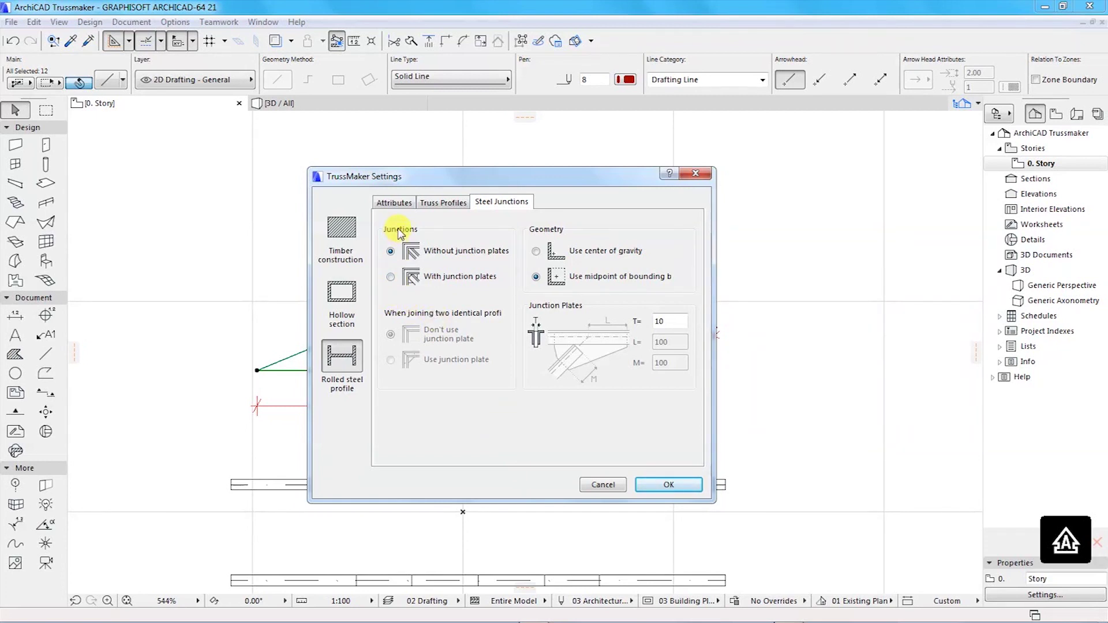
pyautogui.click(390, 277)
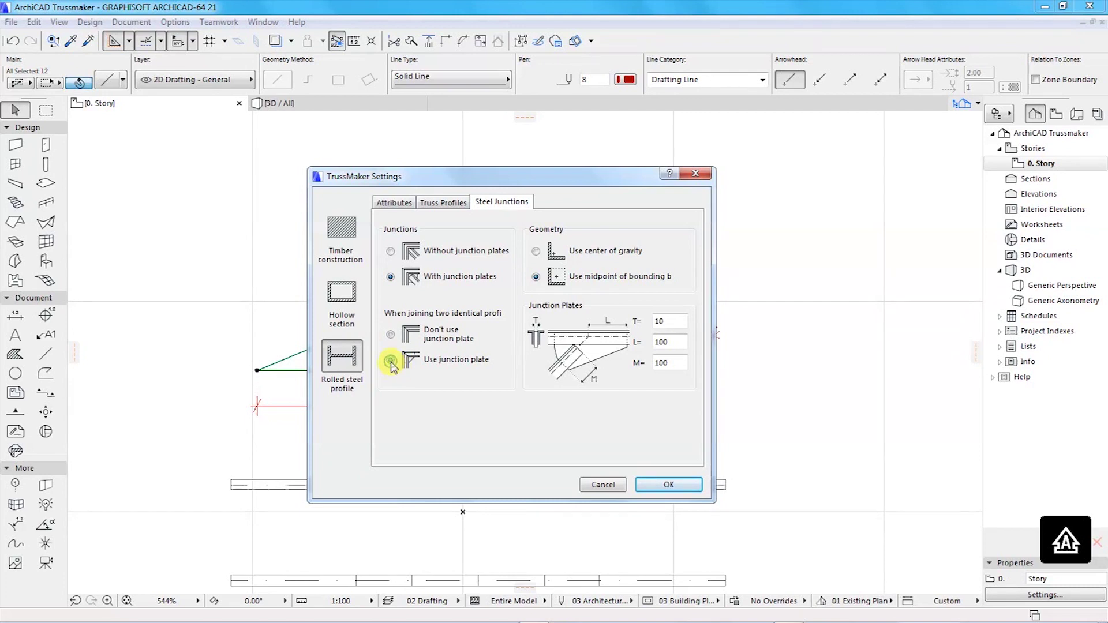
pyautogui.click(678, 484)
# Step: Save the rolled steel truss to the Embedded Library as Truss 04, replacing the existing file of that name
pyautogui.click(493, 443)
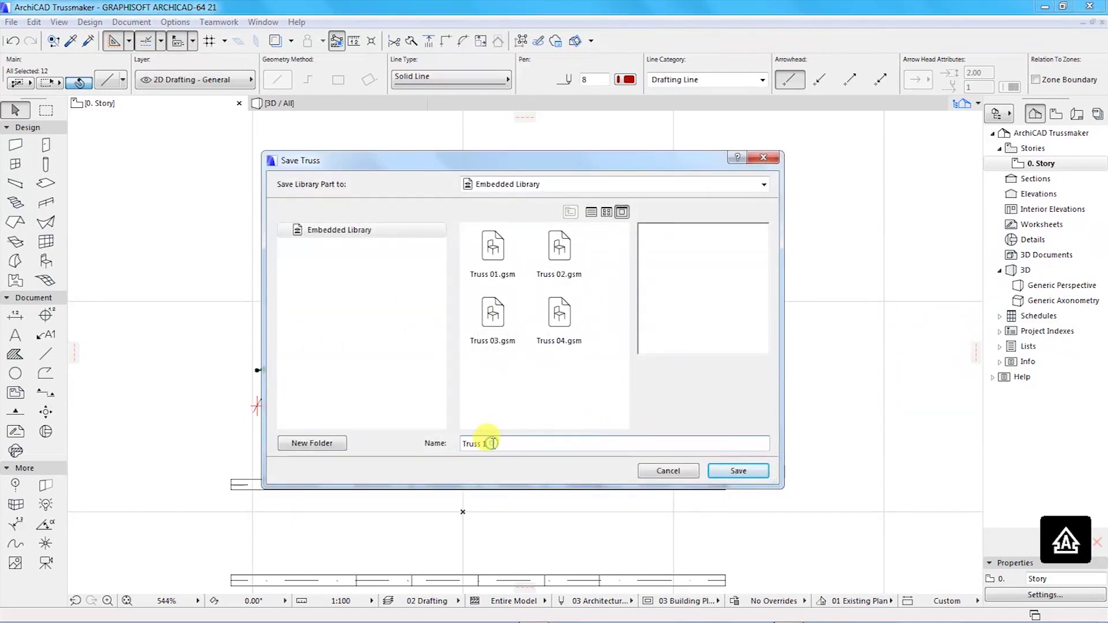
pyautogui.write('04')
pyautogui.click(734, 471)
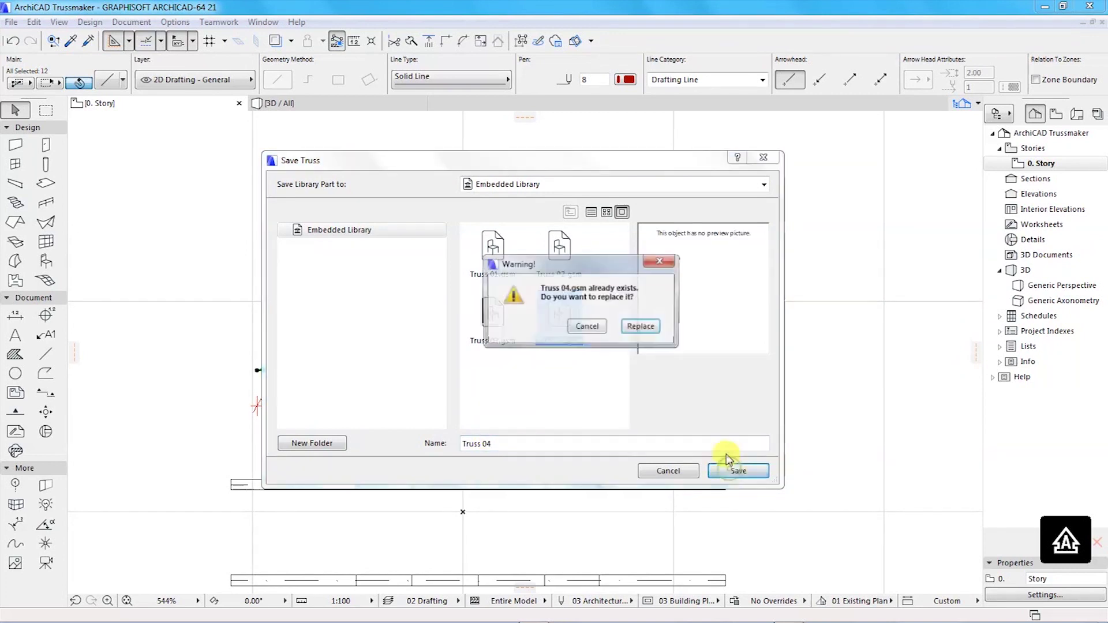
pyautogui.click(640, 324)
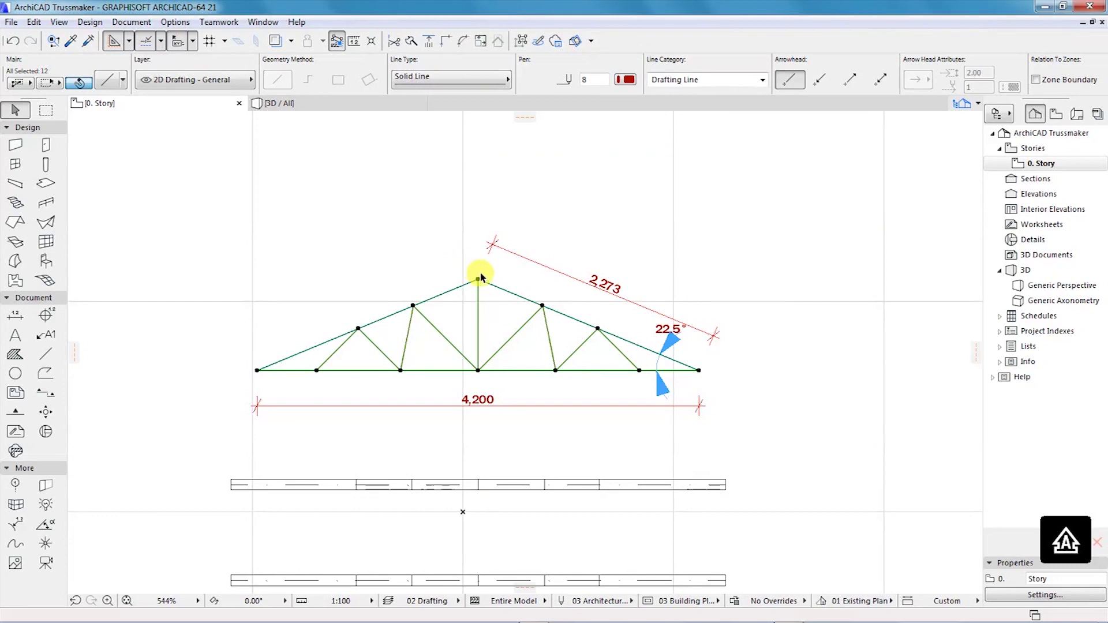
# Step: Examine the rolled steel truss and its junction plates in 3D, comparing it with the other three truss variants
pyautogui.click(321, 106)
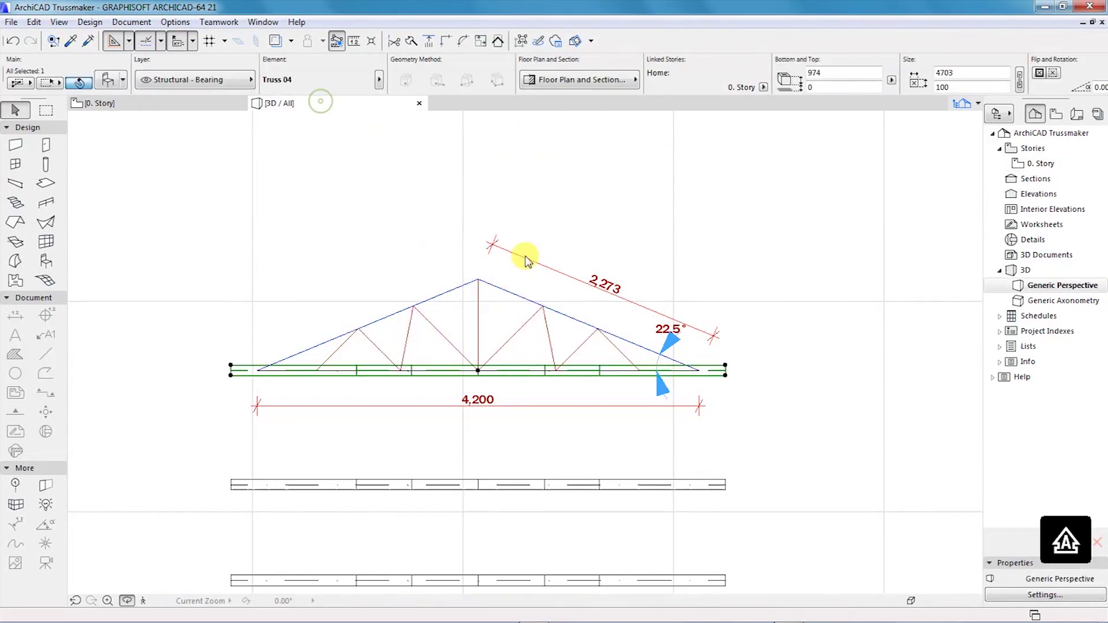
pyautogui.moveTo(577, 440); pyautogui.dragTo(459, 519)
pyautogui.scroll(5, 366, 375)
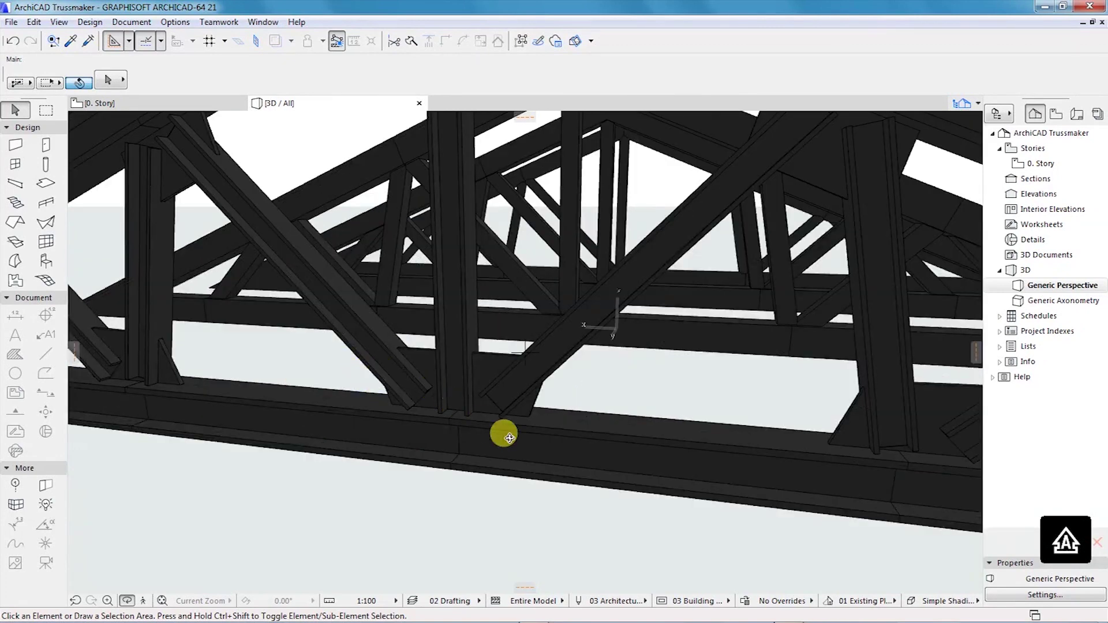
pyautogui.scroll(-5, 502, 432)
pyautogui.moveTo(322, 388); pyautogui.dragTo(460, 403)
pyautogui.moveTo(299, 281); pyautogui.dragTo(657, 307)
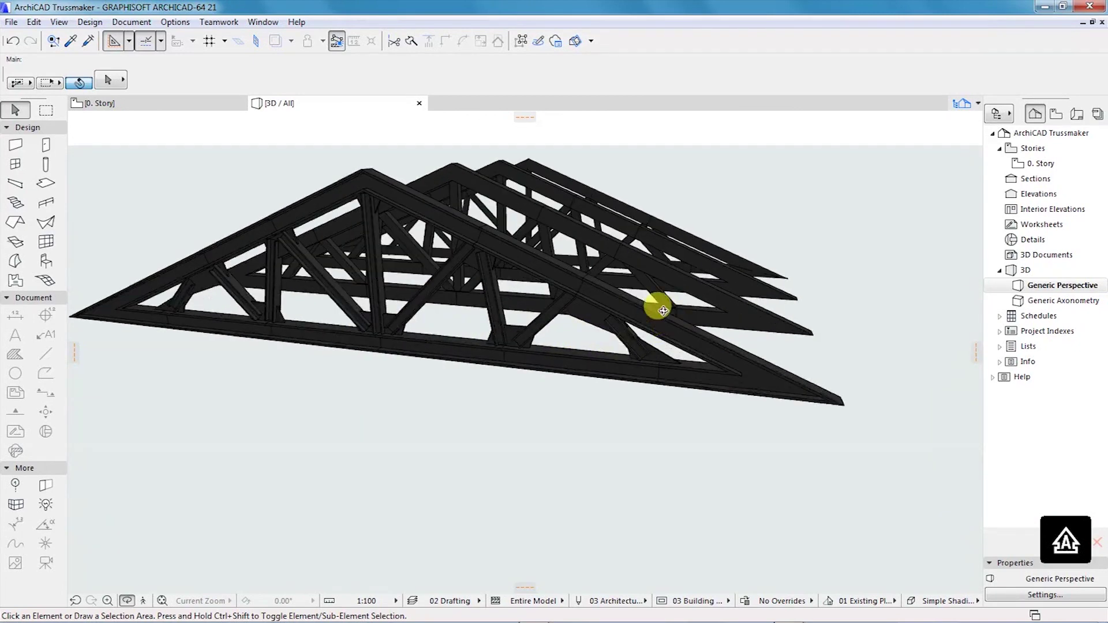
pyautogui.scroll(3, 623, 300)
pyautogui.moveTo(460, 408); pyautogui.dragTo(571, 387)
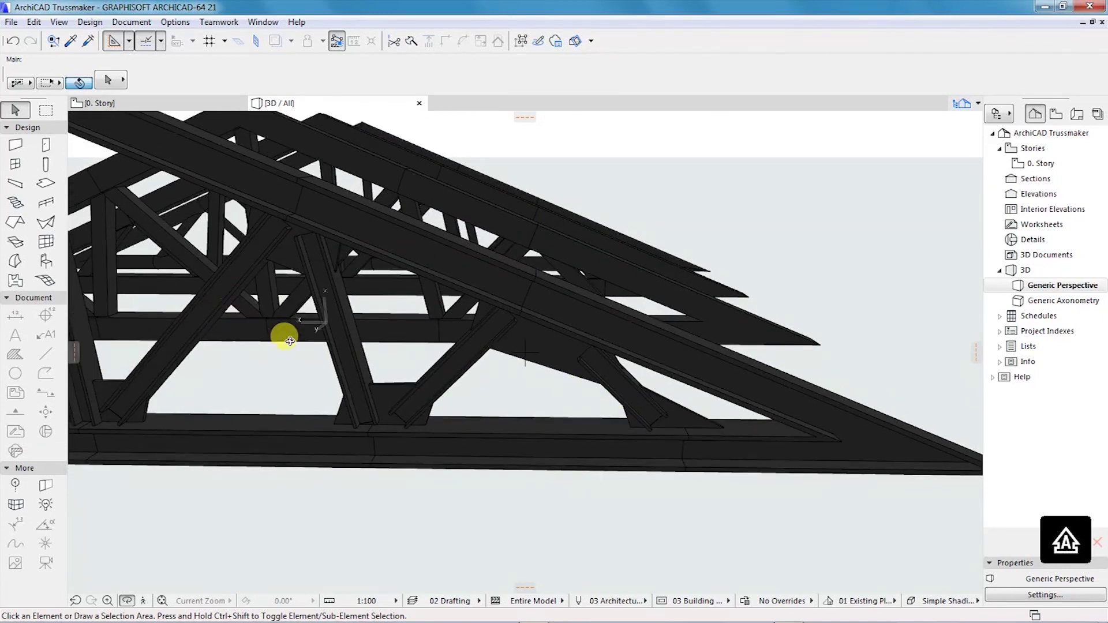
pyautogui.moveTo(290, 341); pyautogui.dragTo(533, 369)
pyautogui.scroll(6, 414, 397)
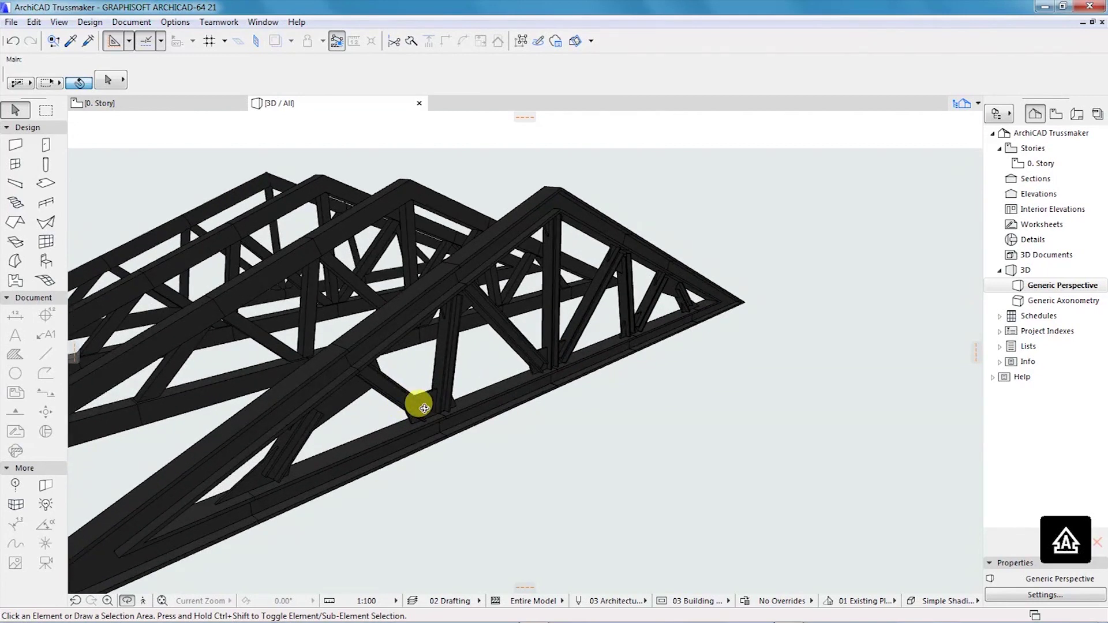
# Step: Inspect the rolled steel truss's web-to-bottom-chord joints up close from both ends, and view all four trusses together in perspective
pyautogui.moveTo(410, 408); pyautogui.dragTo(439, 409)
pyautogui.scroll(-4, 601, 369)
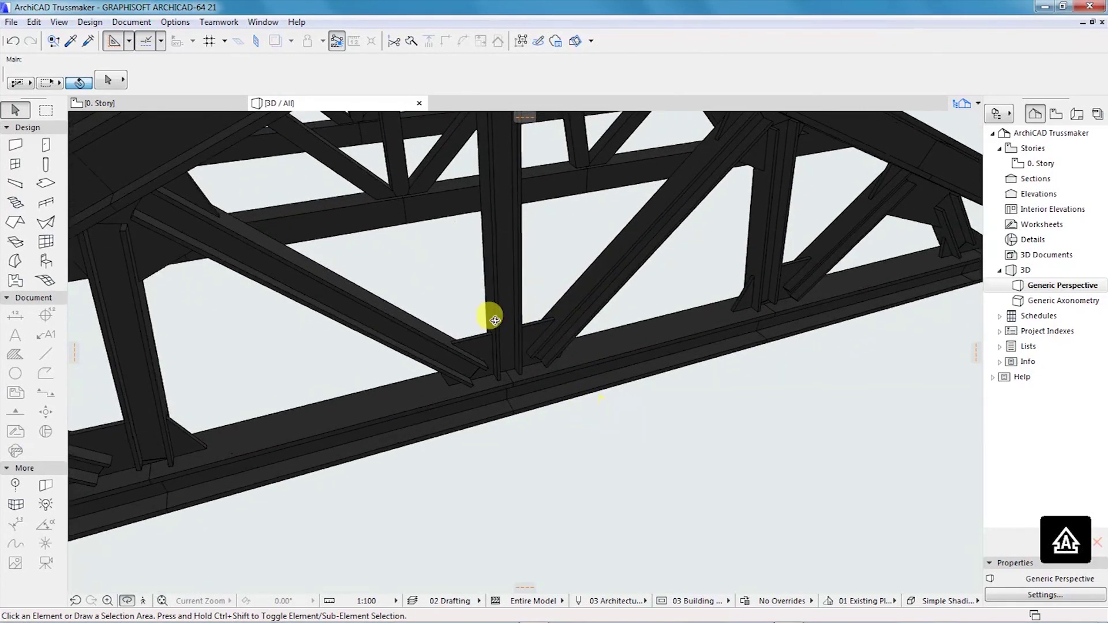
pyautogui.scroll(-4, 580, 494)
pyautogui.scroll(10, 566, 460)
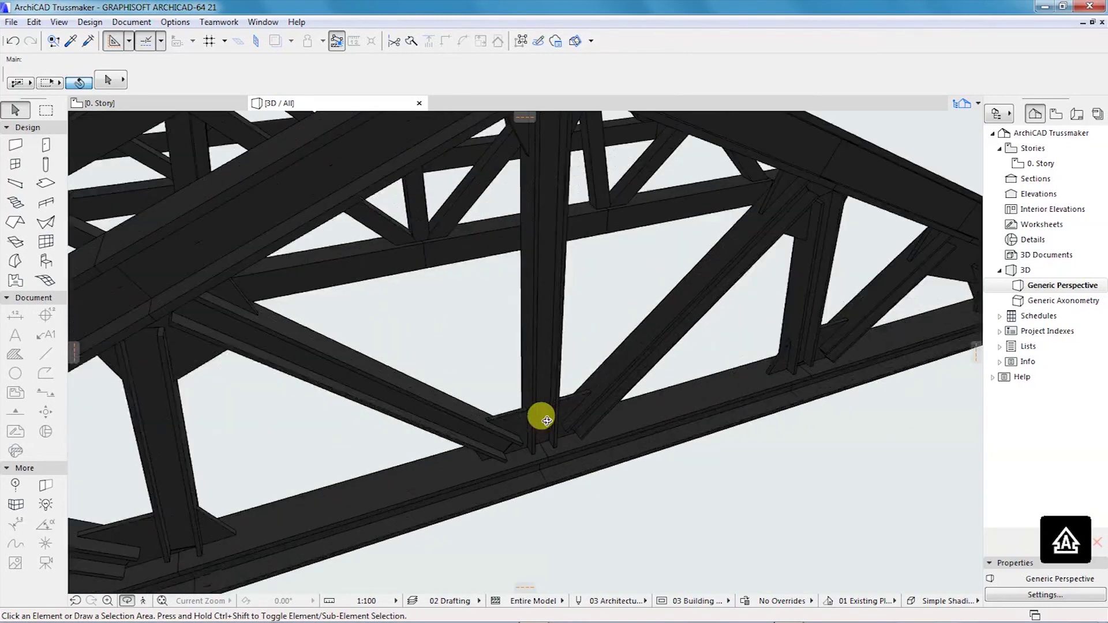
pyautogui.scroll(-8, 479, 364)
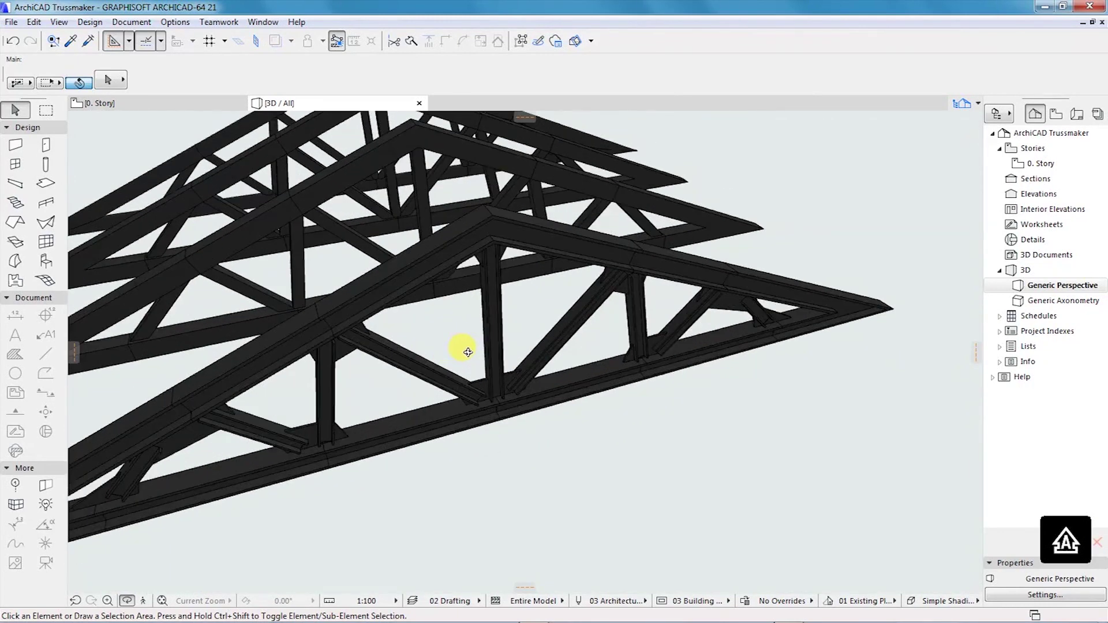
pyautogui.scroll(3, 465, 354)
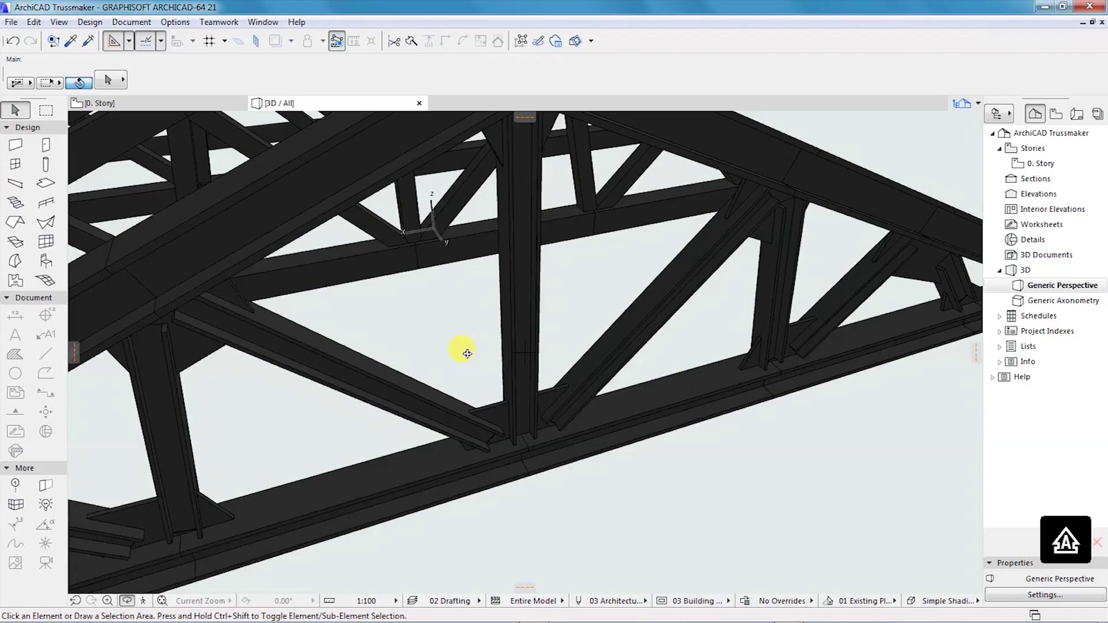
pyautogui.scroll(-8, 608, 440)
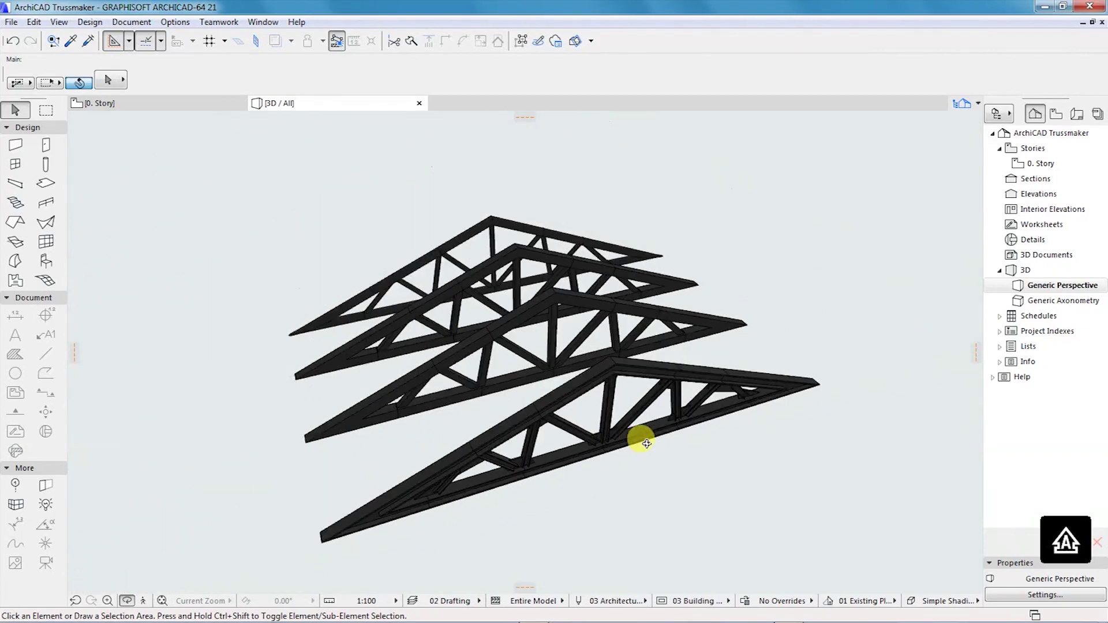
pyautogui.moveTo(433, 433); pyautogui.dragTo(482, 383)
pyautogui.moveTo(788, 398); pyautogui.dragTo(367, 384)
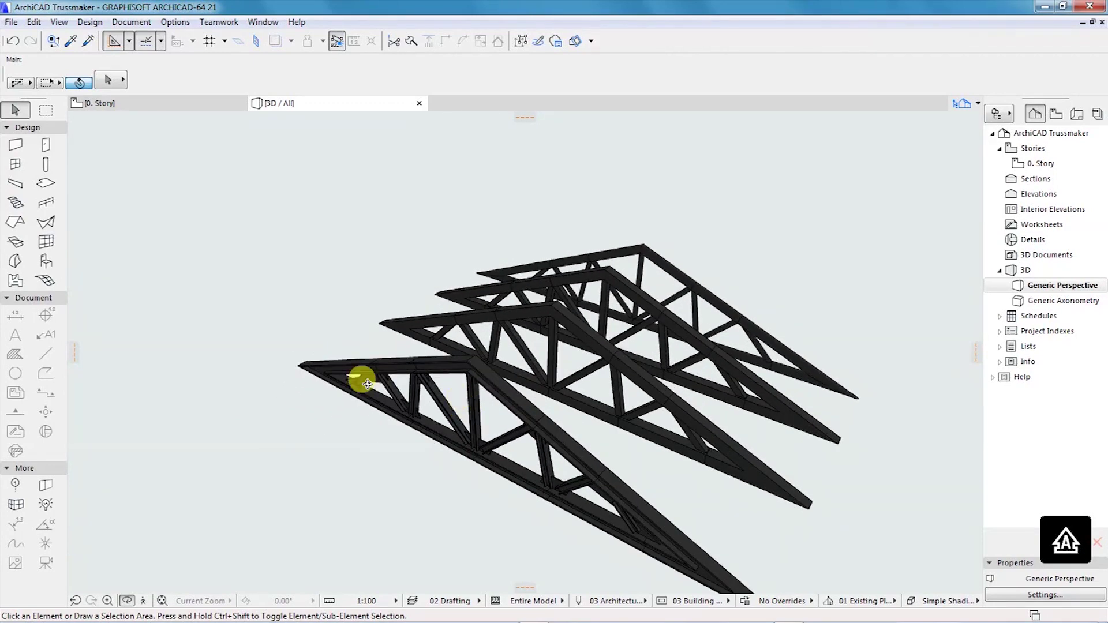
pyautogui.scroll(10, 470, 508)
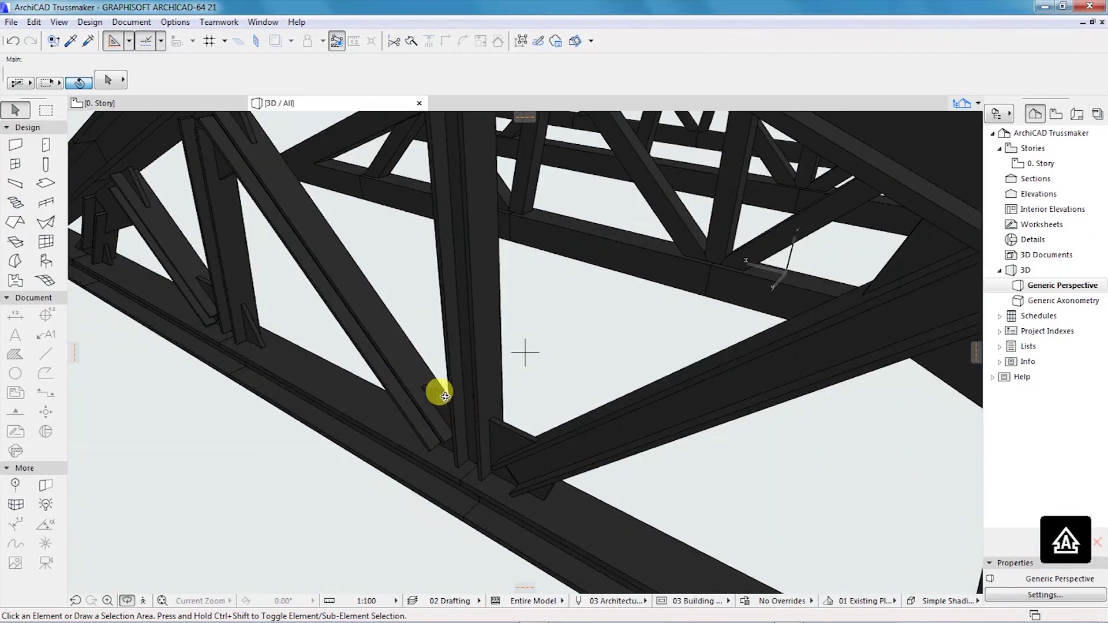
pyautogui.moveTo(445, 396)
pyautogui.mouseDown()
pyautogui.moveTo(425, 383)
pyautogui.moveTo(448, 423)
pyautogui.moveTo(437, 406)
pyautogui.mouseUp()
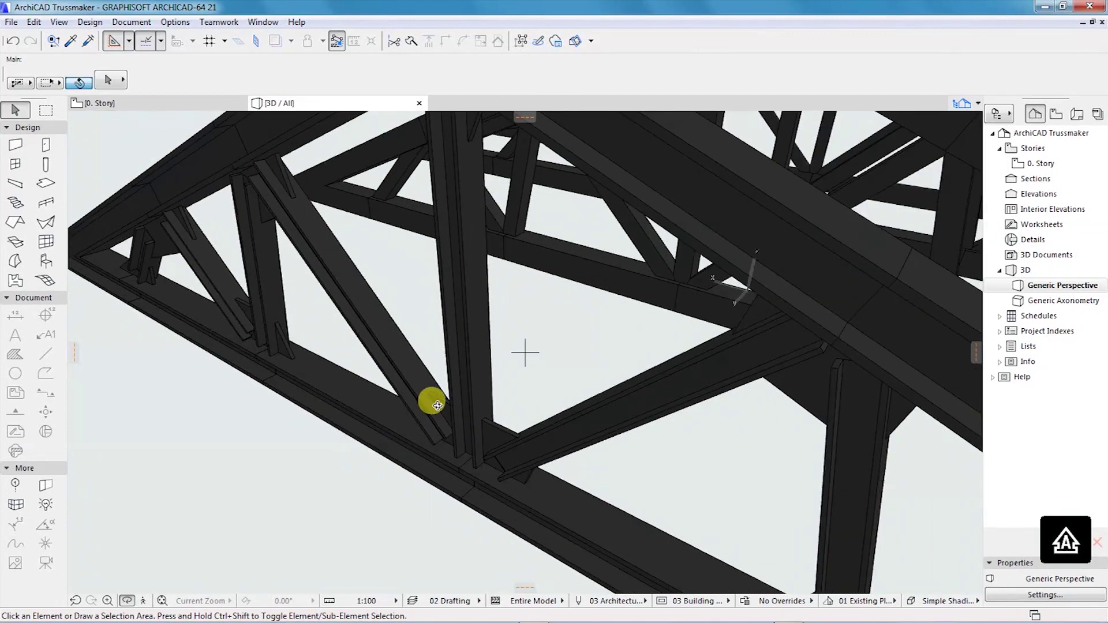